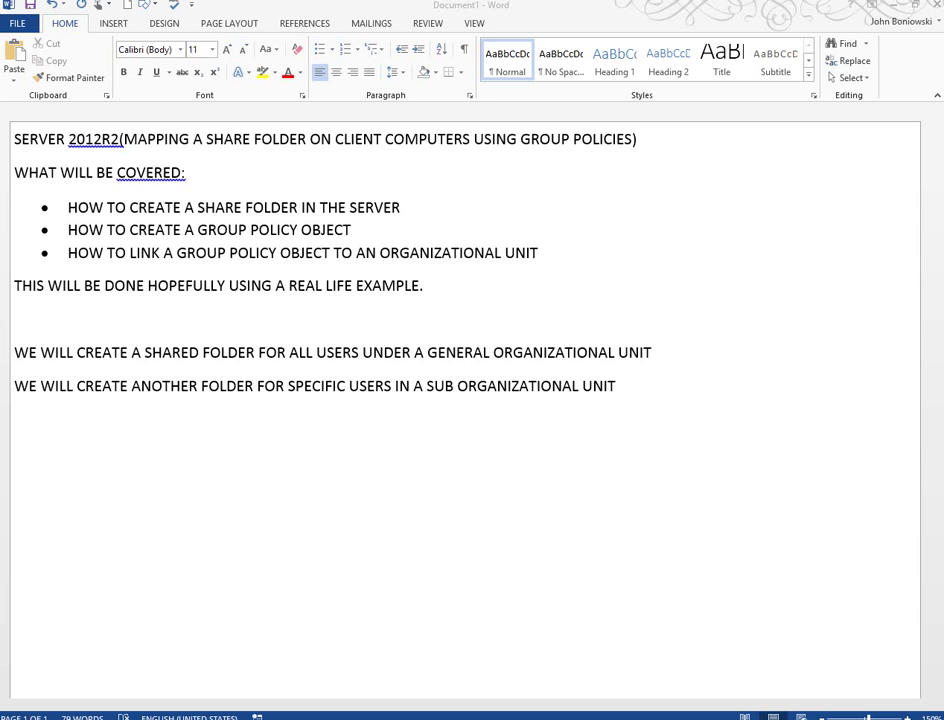
Step: Close Word and create a desktop folder named ronspuppypictures
{"action": "left_click", "coordinate": [880, 8]}
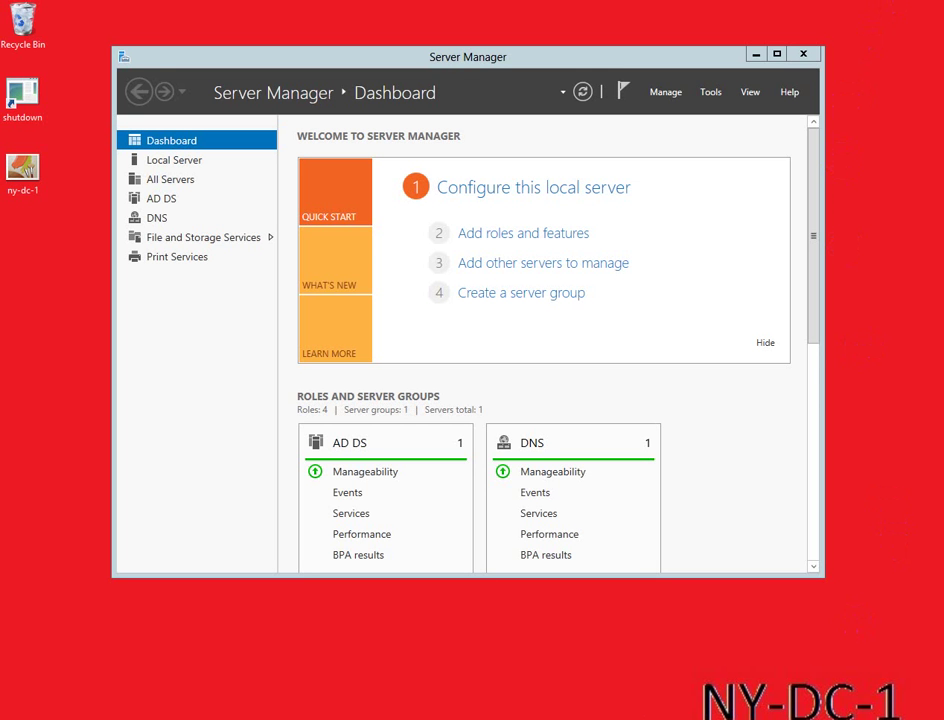
{"action": "right_click", "coordinate": [32, 248]}
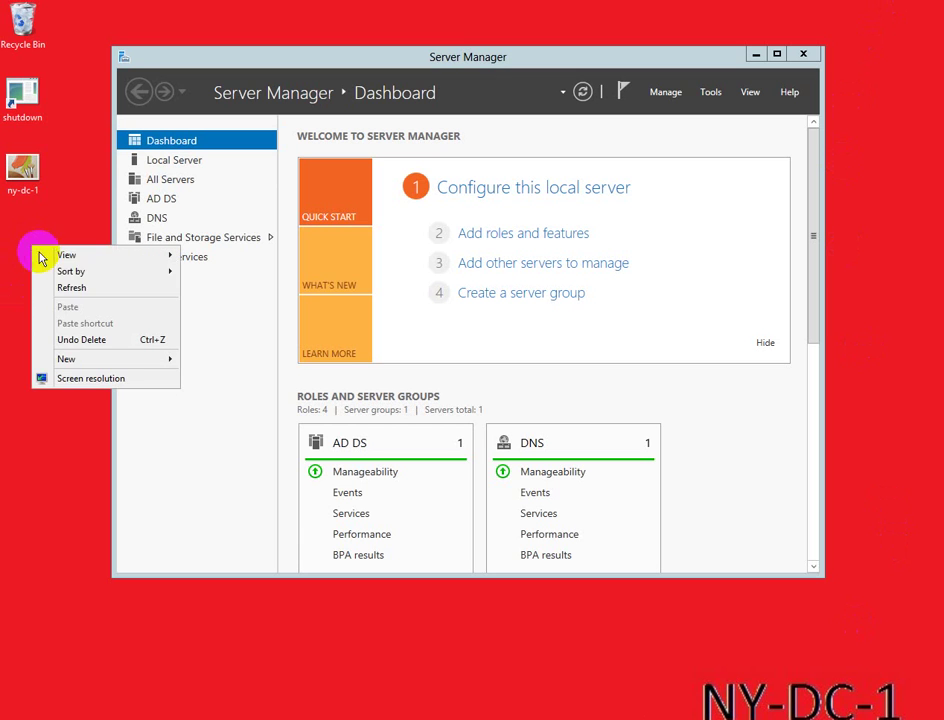
{"action": "mouse_move", "coordinate": [102, 362]}
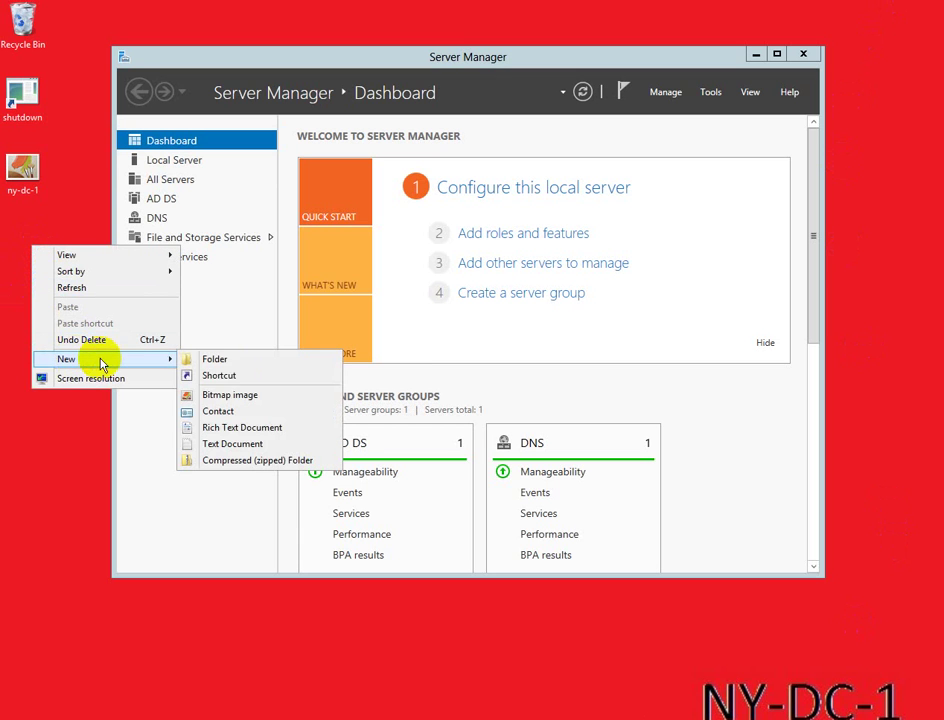
{"action": "left_click", "coordinate": [236, 361]}
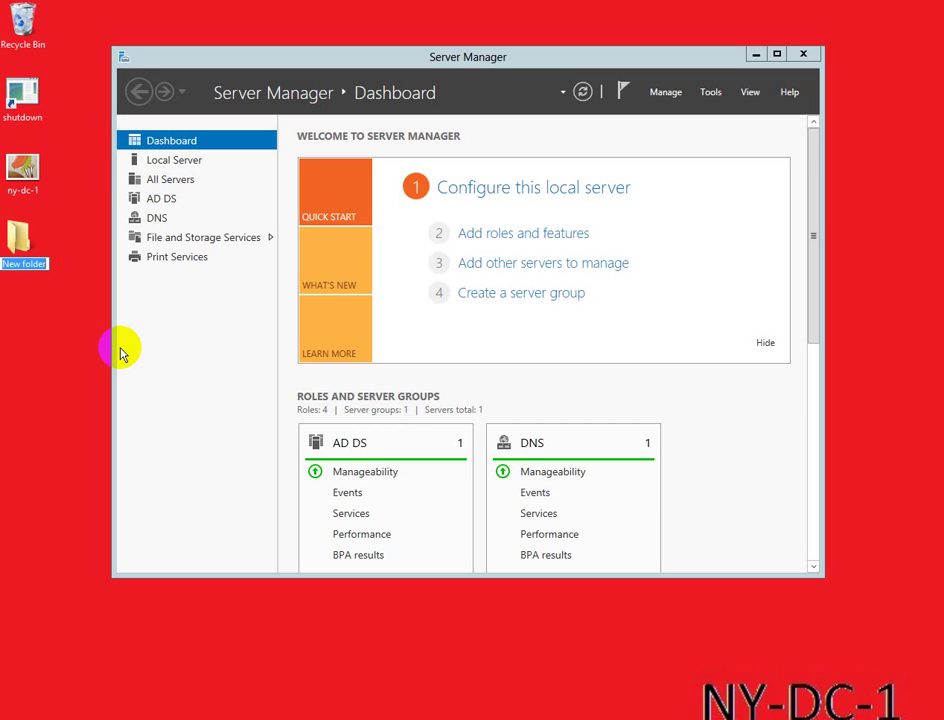
{"action": "type", "text": "ronspuppypictures"}
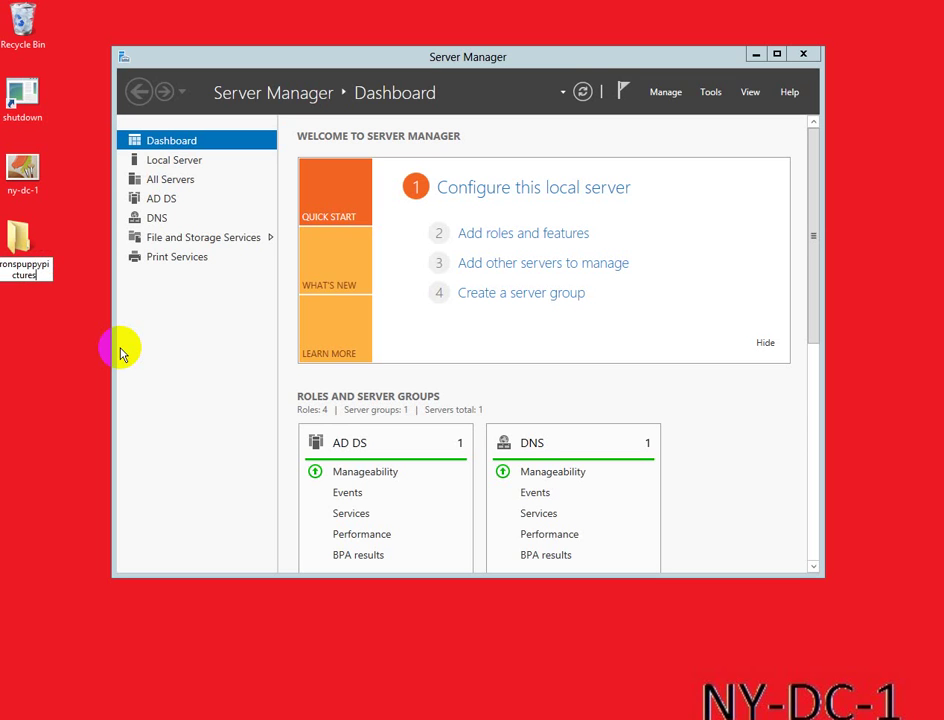
{"action": "key", "text": "Return"}
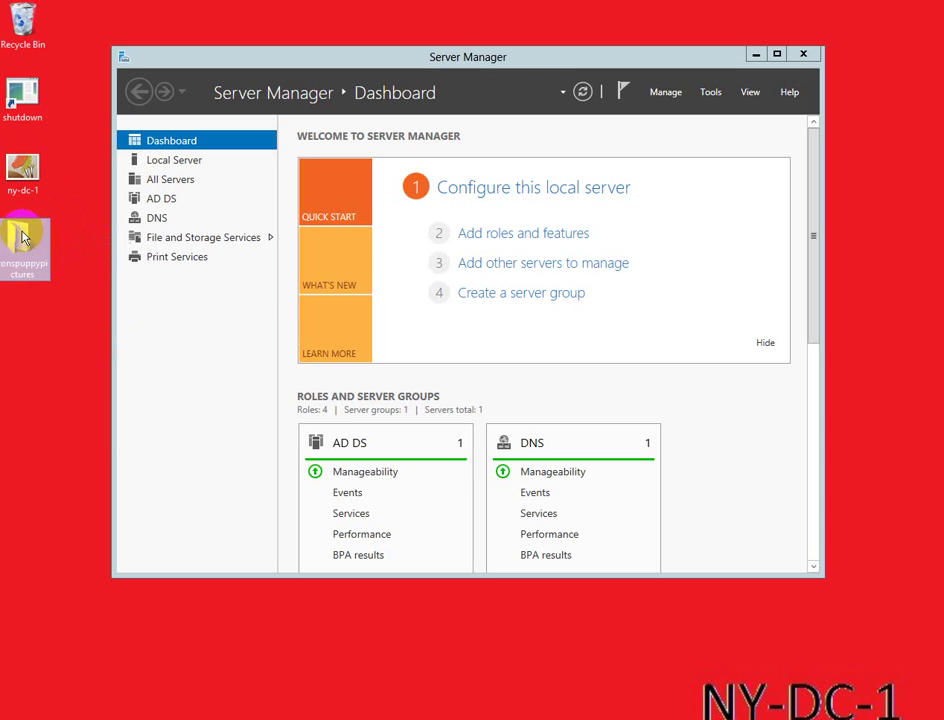
Step: Share ronspuppypictures with Everyone at Read/Write, published as \\NY-DC-1\Users\Administrator\Desktop\ronspuppypictures
{"action": "right_click", "coordinate": [24, 235]}
{"action": "mouse_move", "coordinate": [68, 277]}
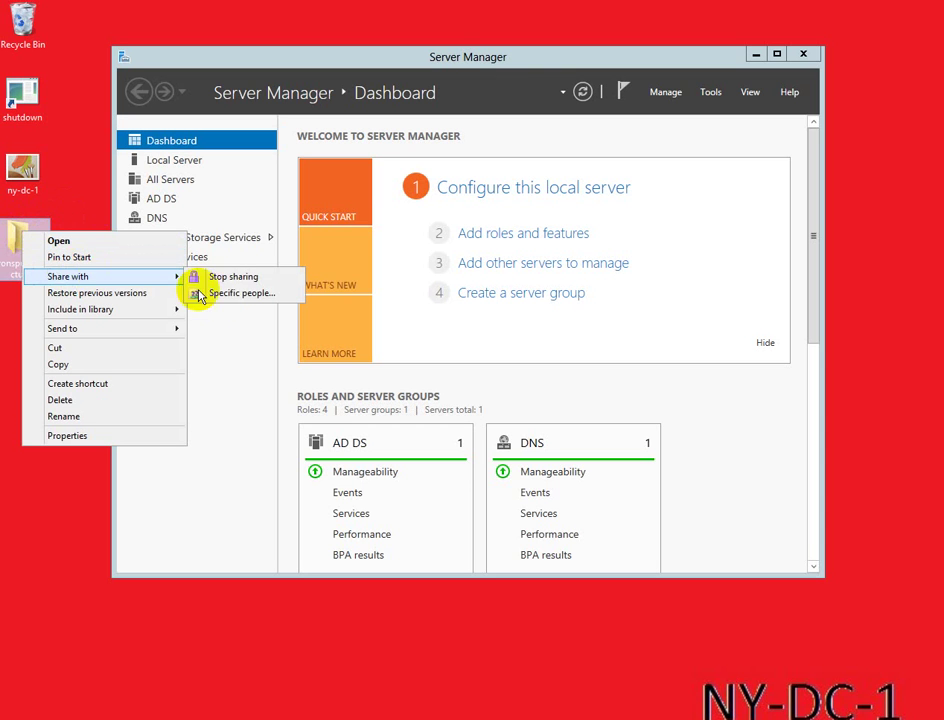
{"action": "left_click", "coordinate": [230, 295]}
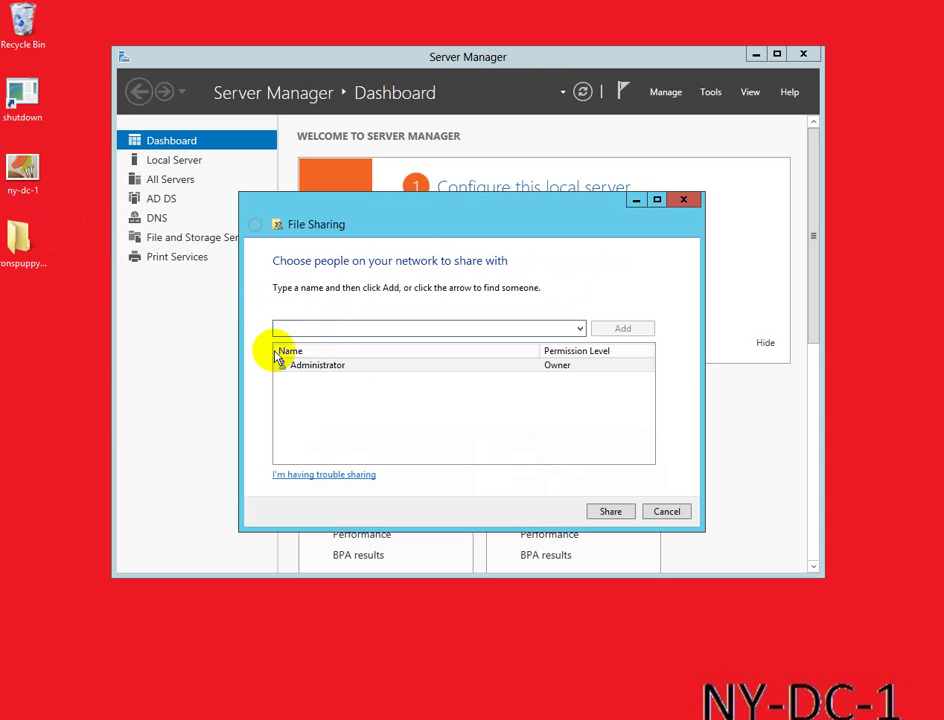
{"action": "type", "text": "everyone"}
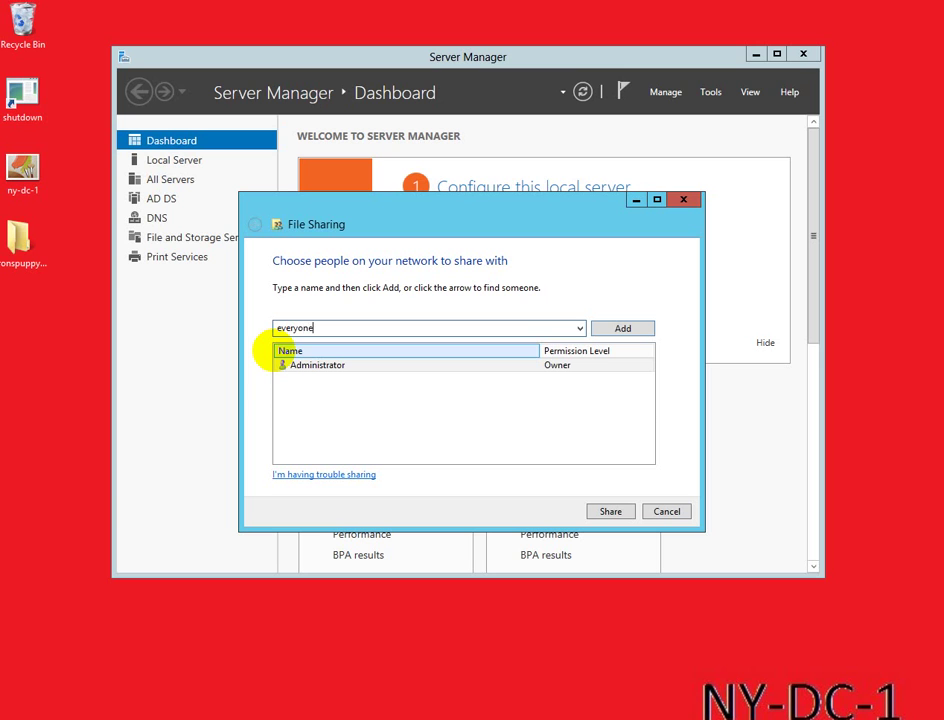
{"action": "left_click", "coordinate": [602, 339]}
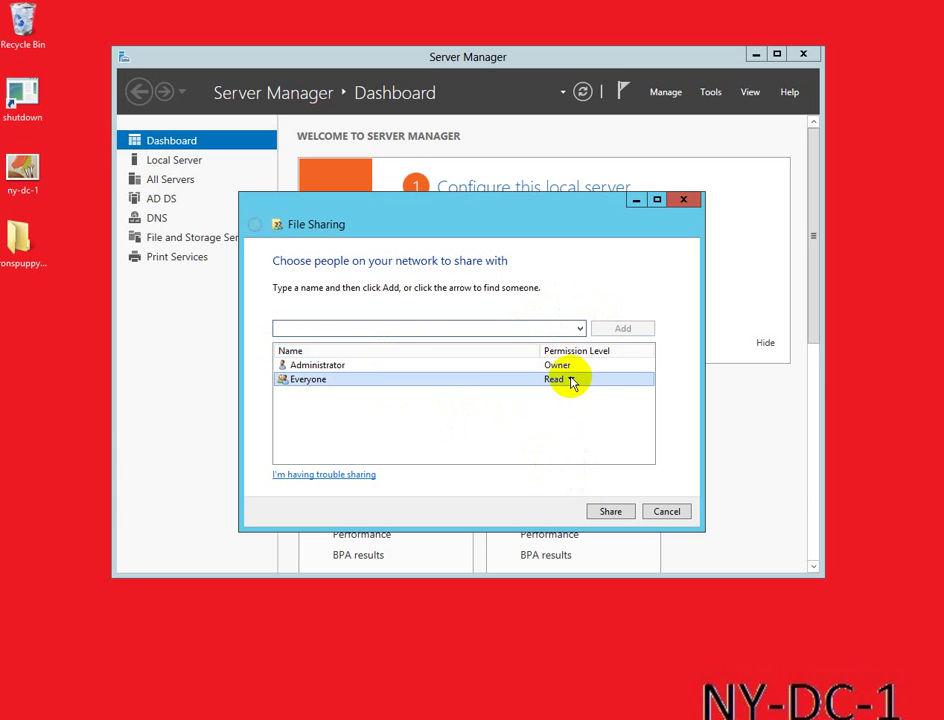
{"action": "left_click", "coordinate": [572, 380]}
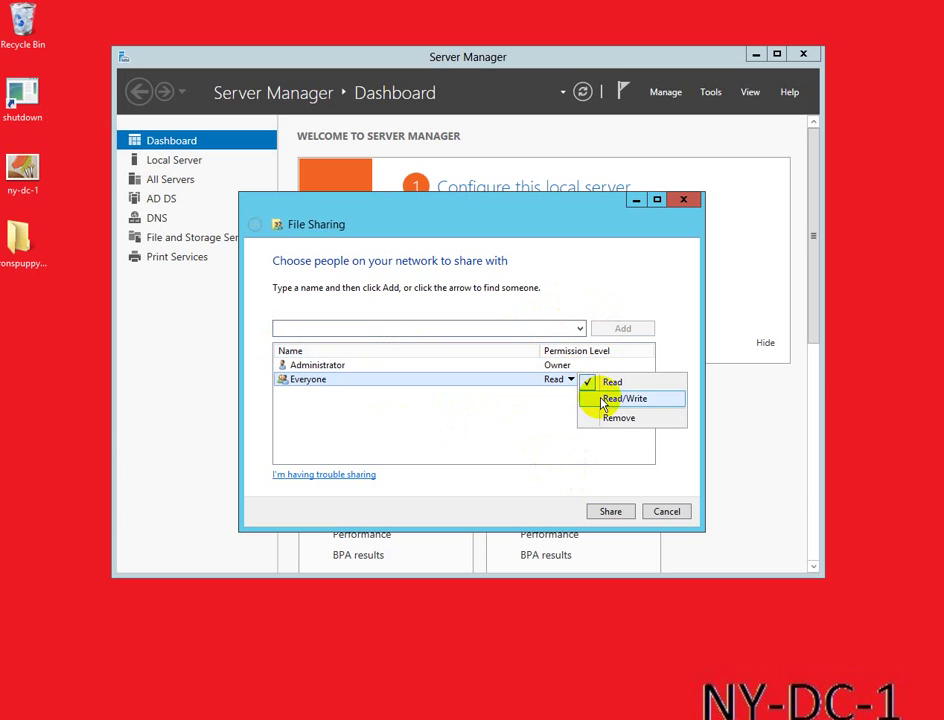
{"action": "left_click", "coordinate": [603, 401]}
{"action": "left_click", "coordinate": [608, 512]}
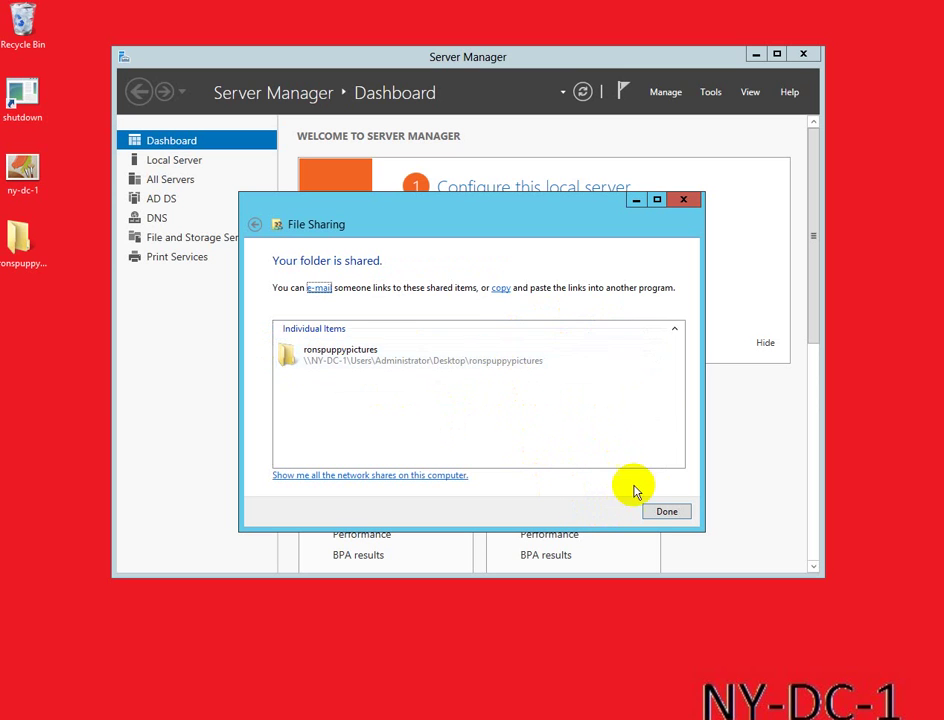
{"action": "left_click", "coordinate": [666, 512]}
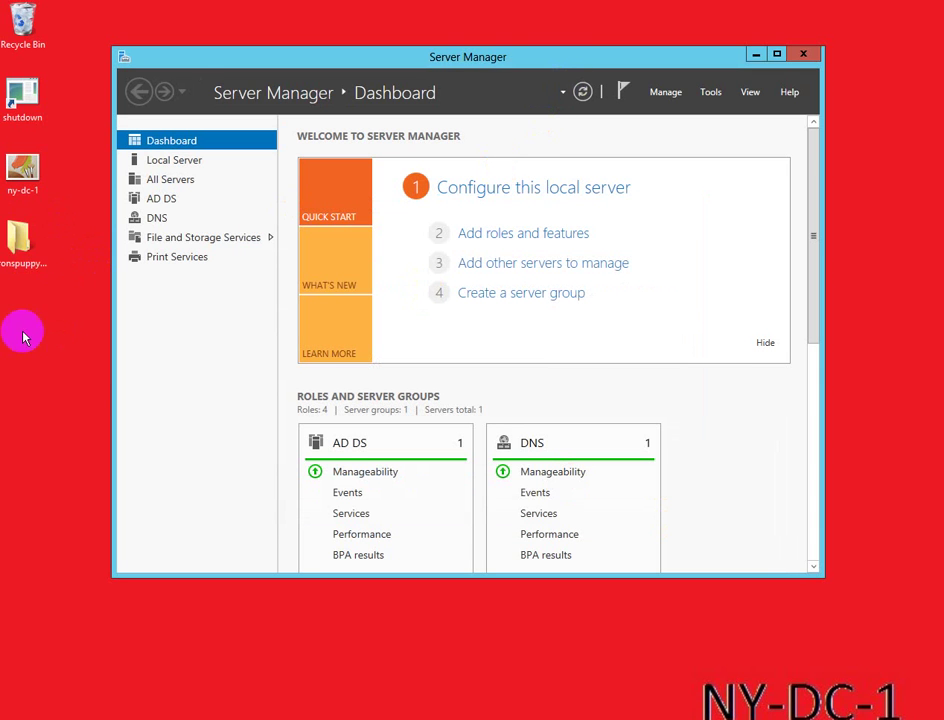
{"action": "left_click", "coordinate": [12, 252]}
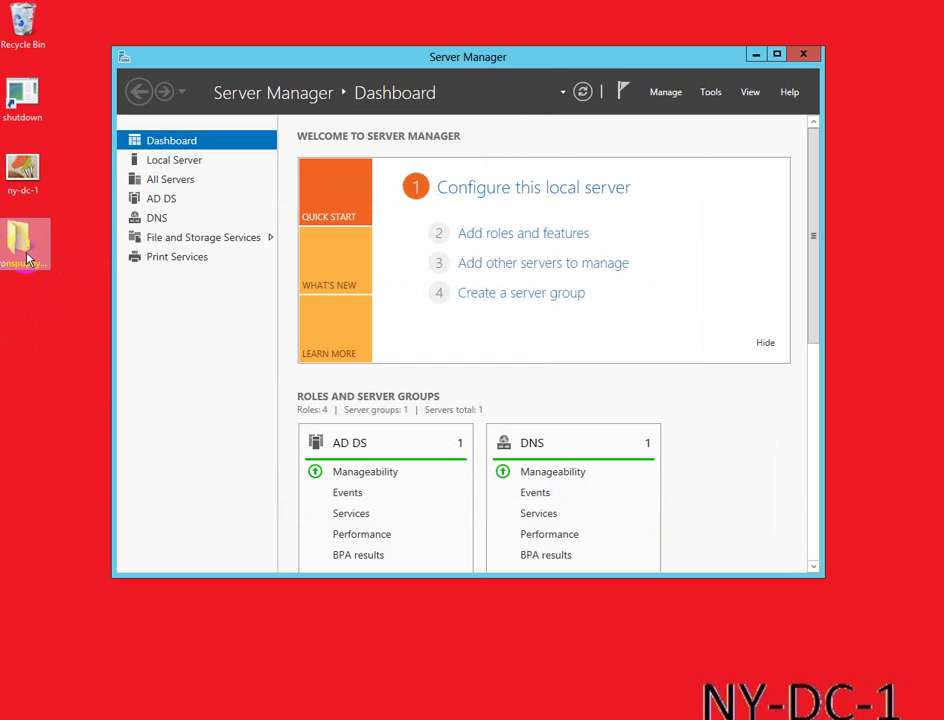
{"action": "left_click", "coordinate": [53, 280]}
Step: Launch Active Directory Users and Computers and Group Policy Management from the Tools menu
{"action": "left_click", "coordinate": [668, 95]}
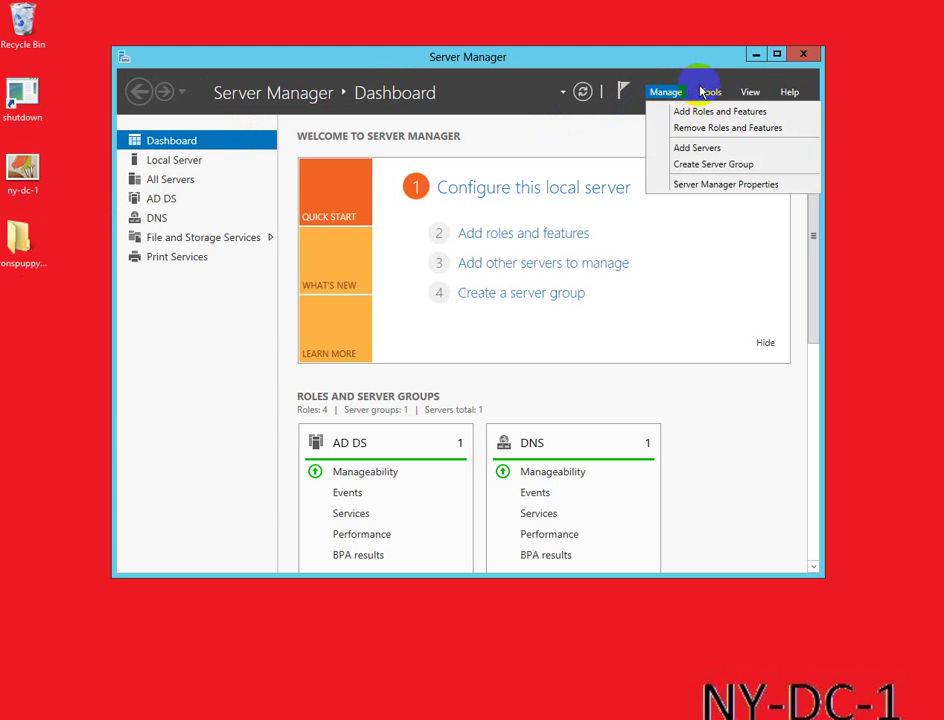
{"action": "left_click", "coordinate": [710, 93]}
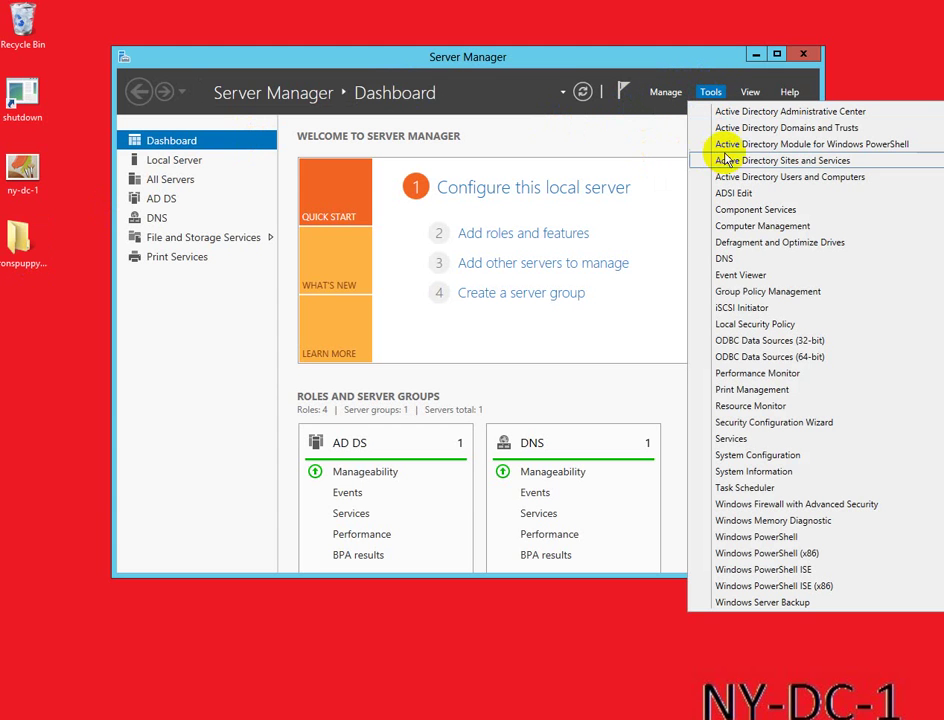
{"action": "left_click", "coordinate": [758, 180]}
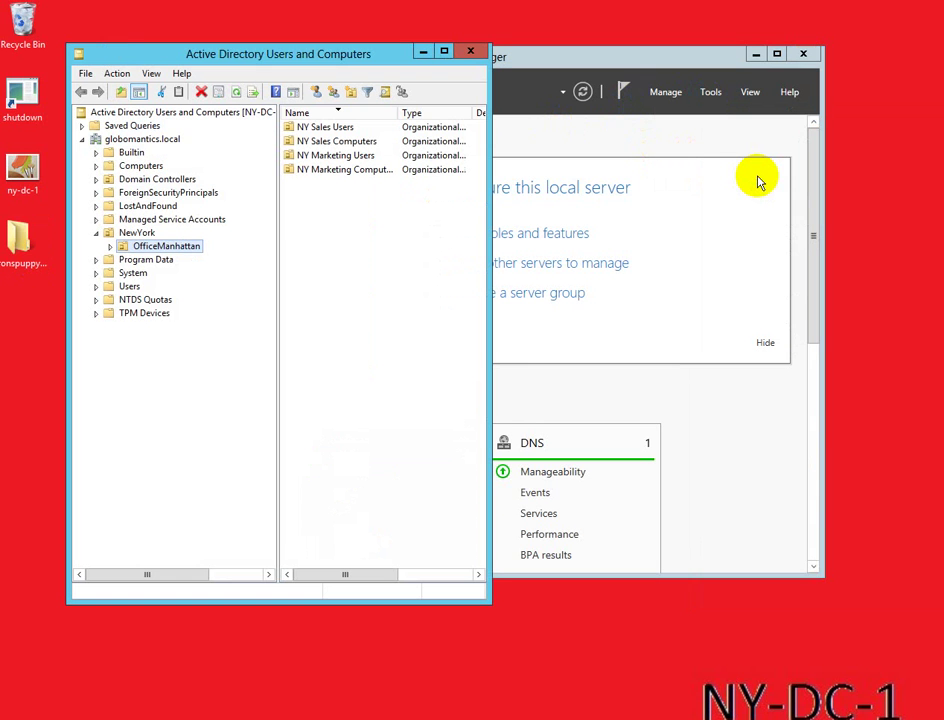
{"action": "left_click", "coordinate": [729, 93]}
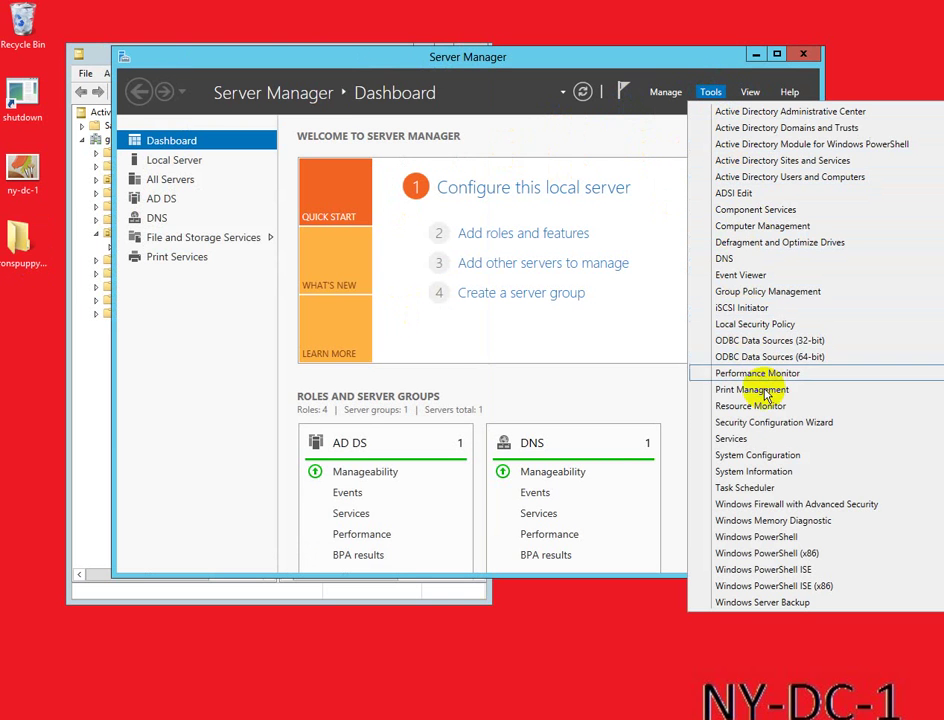
{"action": "left_click", "coordinate": [742, 292]}
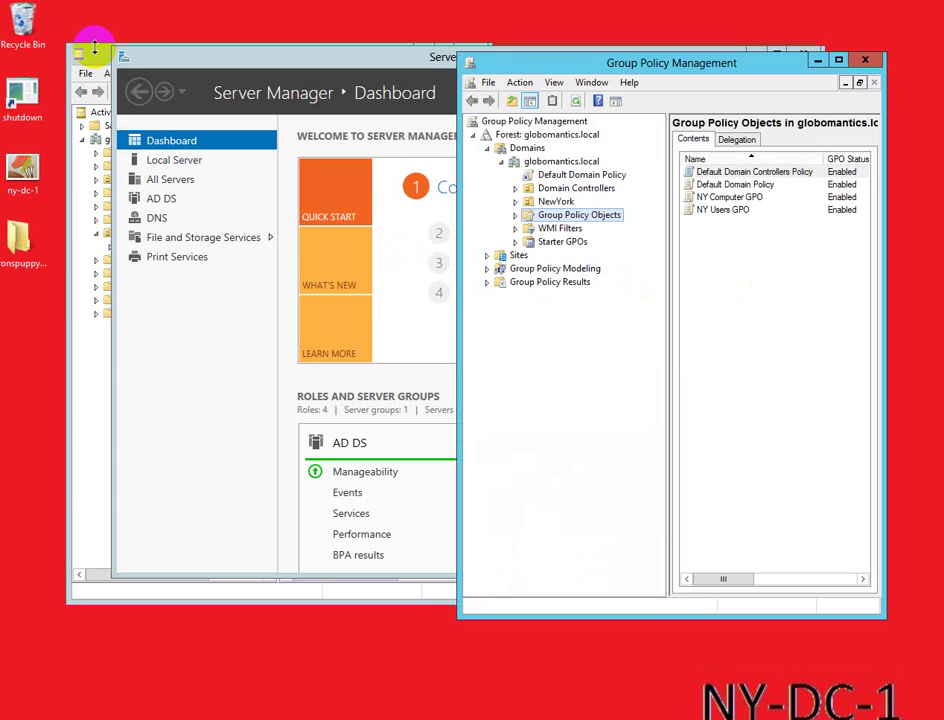
Step: Place Active Directory on the left and Group Policy Management on the right
{"action": "left_click", "coordinate": [82, 53]}
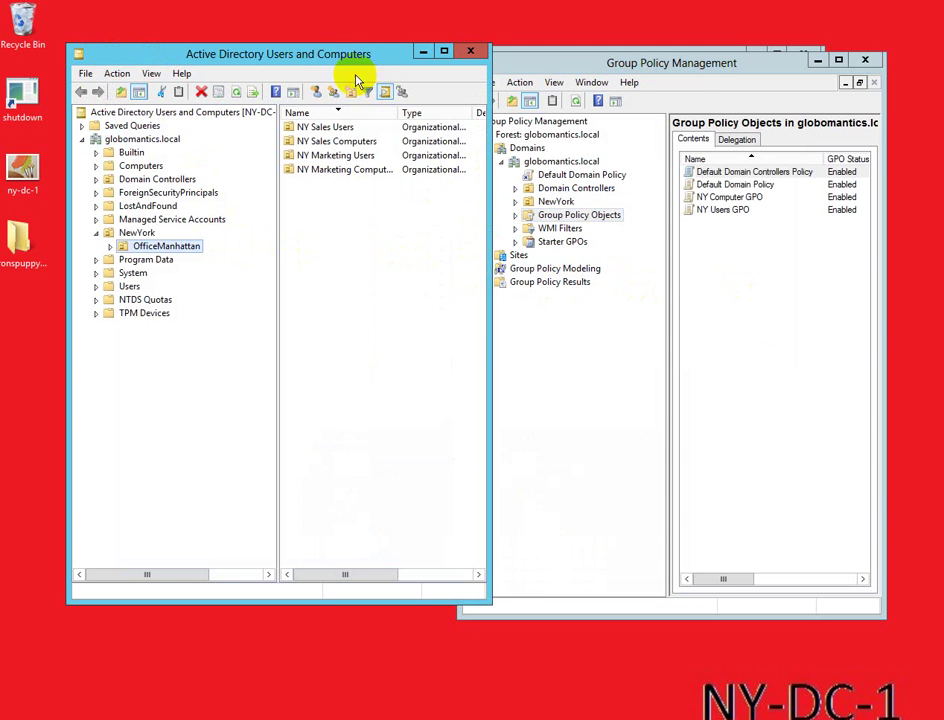
{"action": "left_click_drag", "start_coordinate": [338, 64], "coordinate": [316, 76]}
{"action": "left_click_drag", "start_coordinate": [480, 66], "coordinate": [502, 66]}
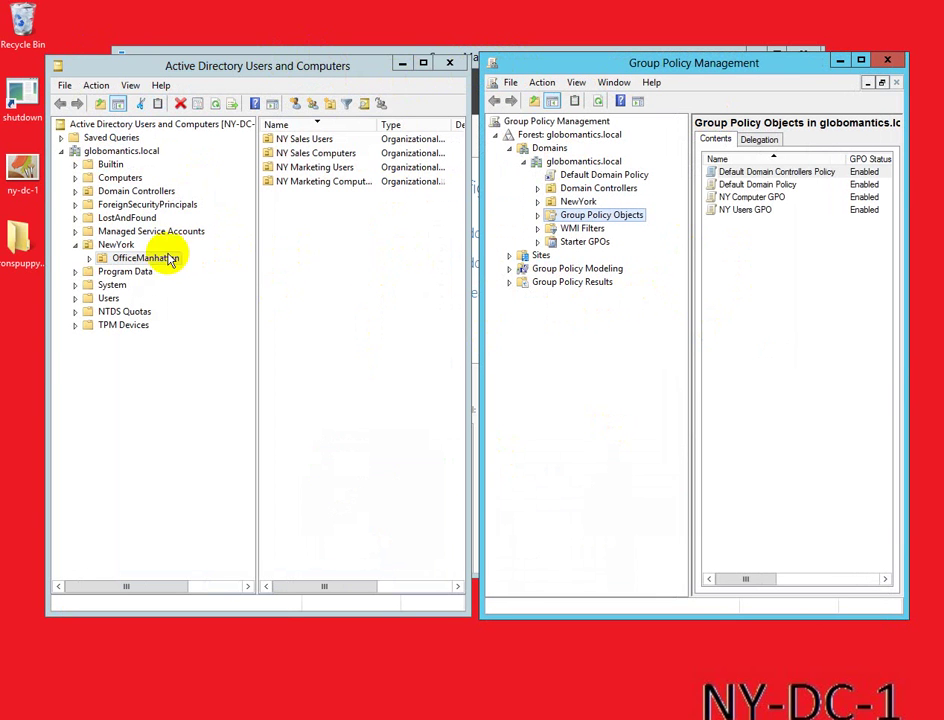
Step: Browse NewYork > OfficeManhattan in Active Directory to view NY Marketing Computers and NY Marketing Users
{"action": "left_click", "coordinate": [76, 246]}
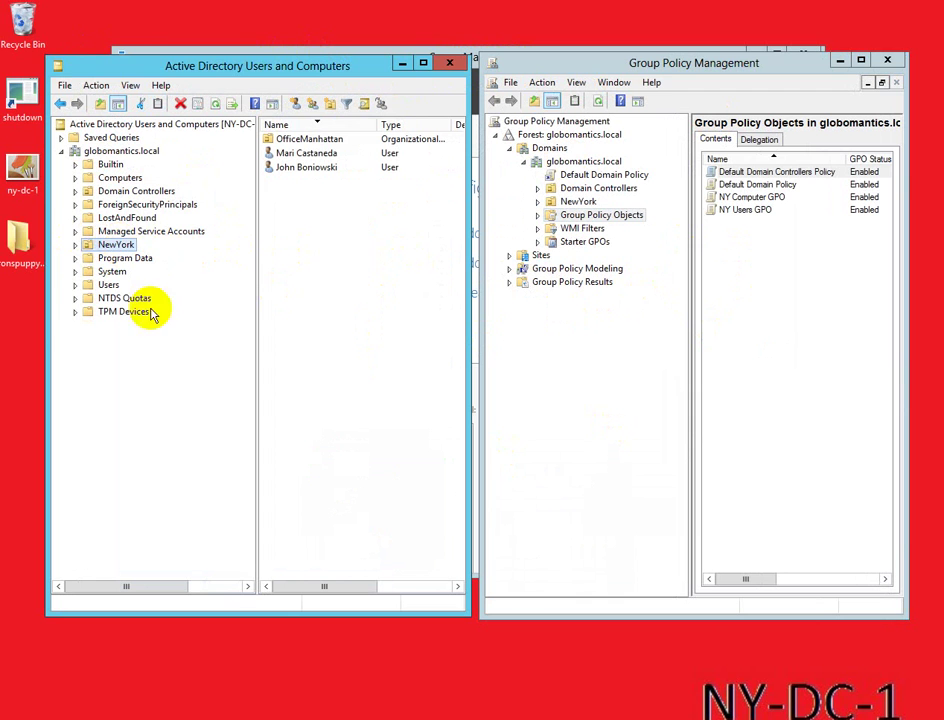
{"action": "left_click", "coordinate": [76, 245]}
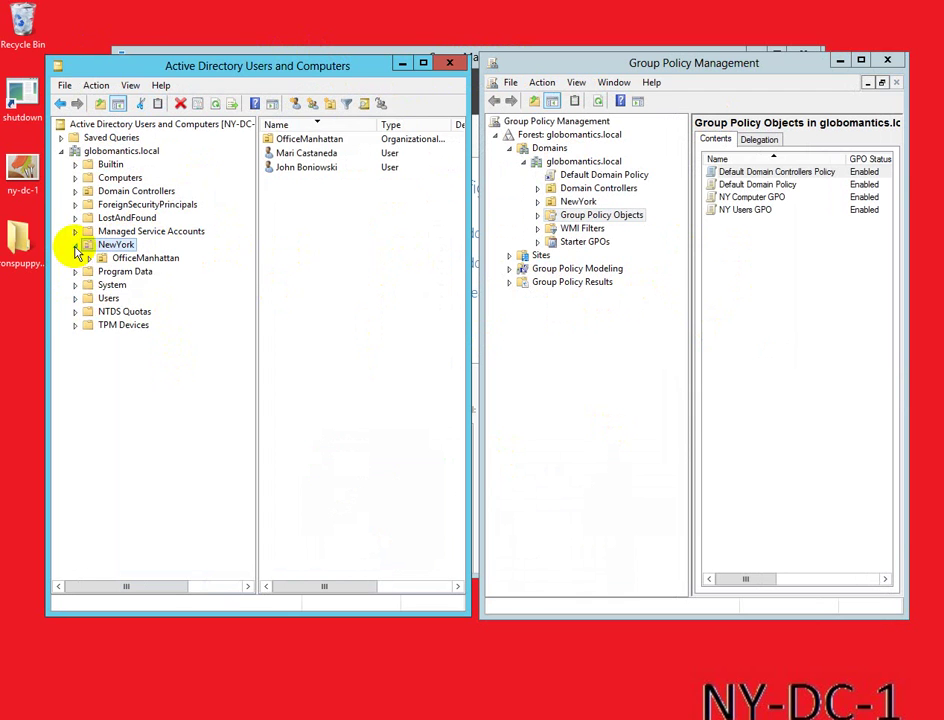
{"action": "left_click", "coordinate": [89, 259]}
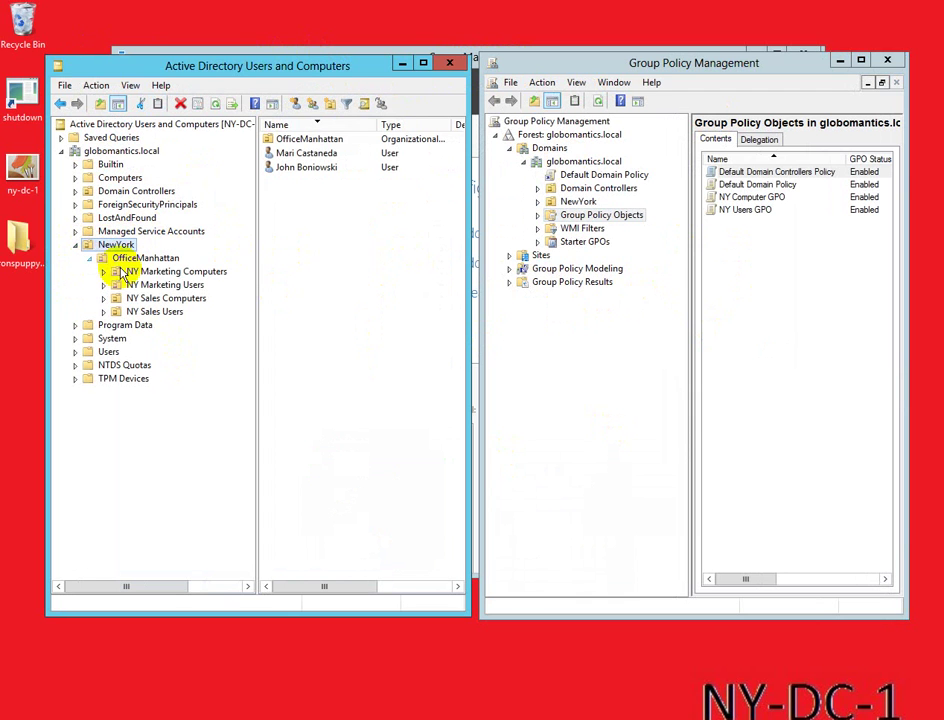
{"action": "left_click", "coordinate": [177, 272]}
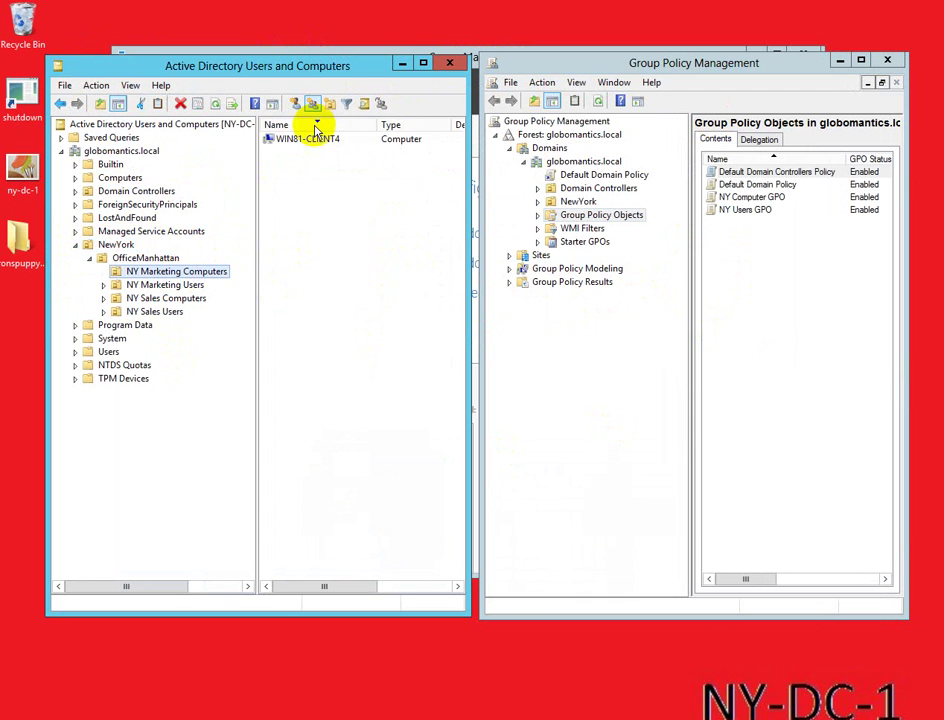
{"action": "left_click", "coordinate": [150, 285]}
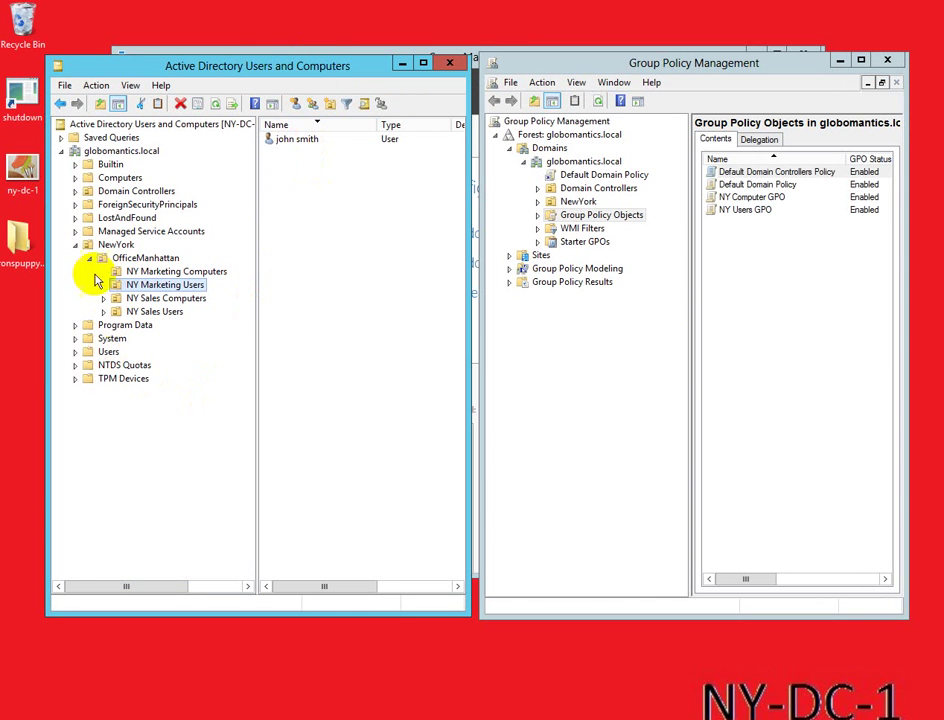
Step: Confirm no GPOs are linked to the NewYork OUs, then list the domain's four Group Policy Objects
{"action": "left_click", "coordinate": [624, 320]}
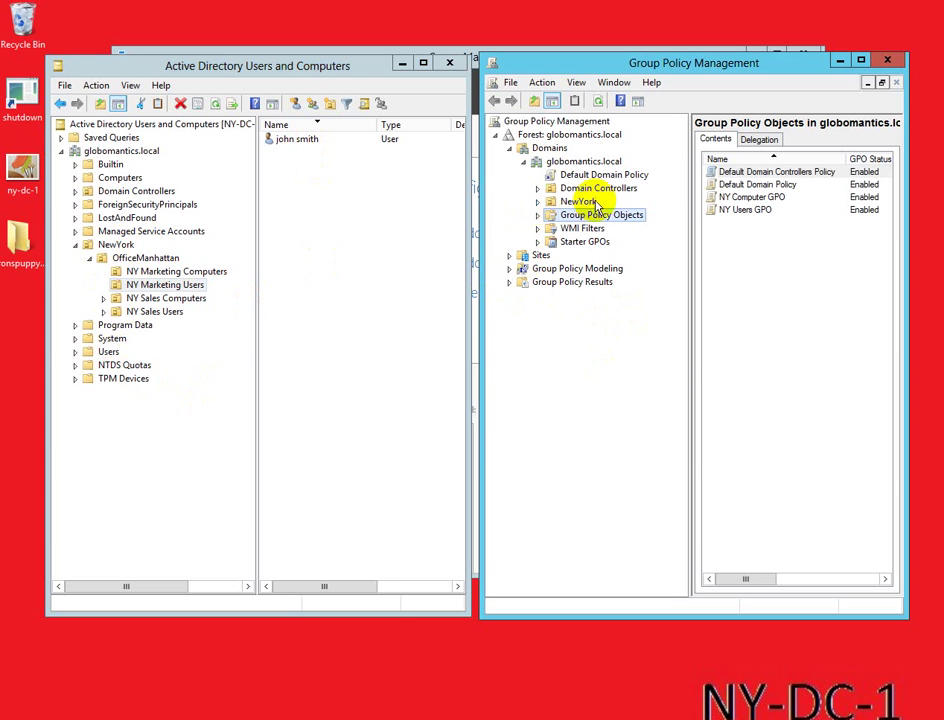
{"action": "left_click", "coordinate": [538, 203]}
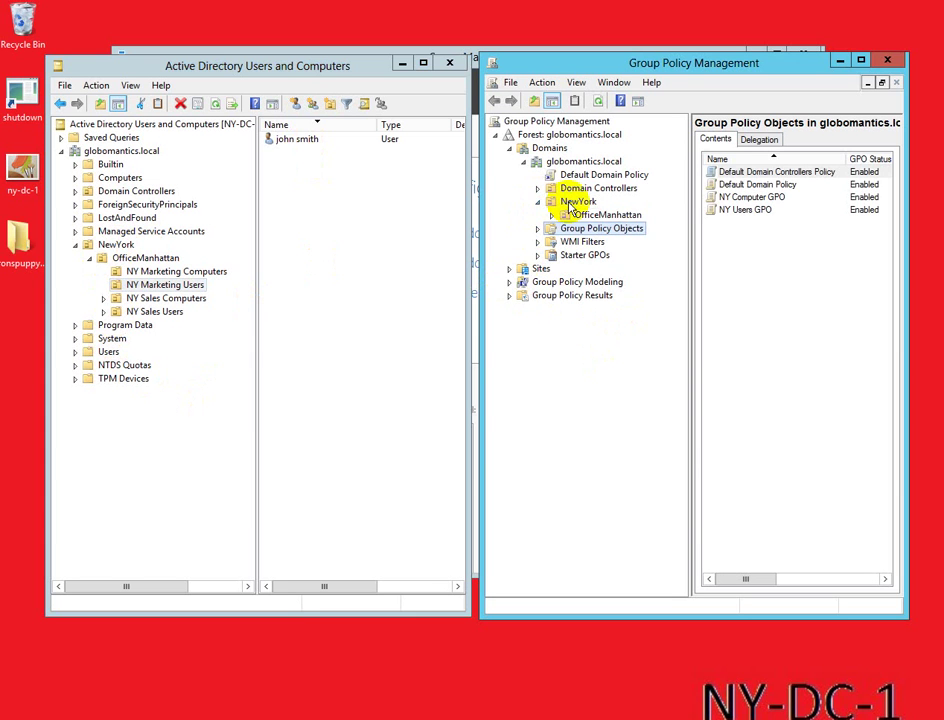
{"action": "left_click", "coordinate": [556, 201]}
{"action": "left_click", "coordinate": [560, 215]}
{"action": "left_click", "coordinate": [554, 216]}
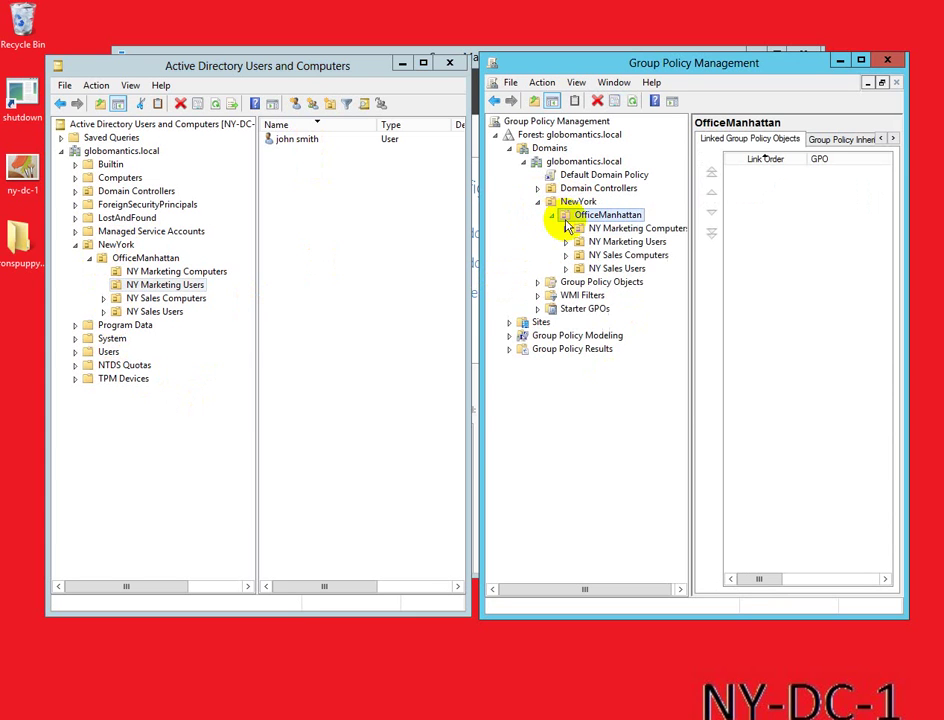
{"action": "left_click", "coordinate": [590, 228]}
{"action": "left_click", "coordinate": [597, 242]}
{"action": "left_click", "coordinate": [598, 256]}
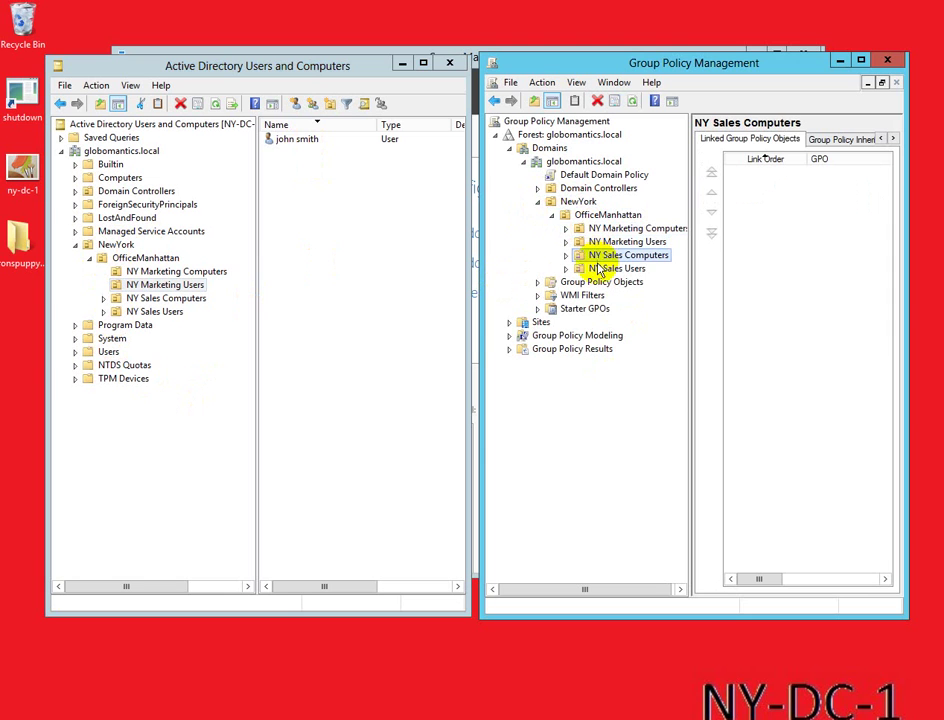
{"action": "left_click", "coordinate": [600, 269]}
{"action": "left_click", "coordinate": [558, 216]}
{"action": "left_click", "coordinate": [552, 215]}
{"action": "left_click", "coordinate": [539, 202]}
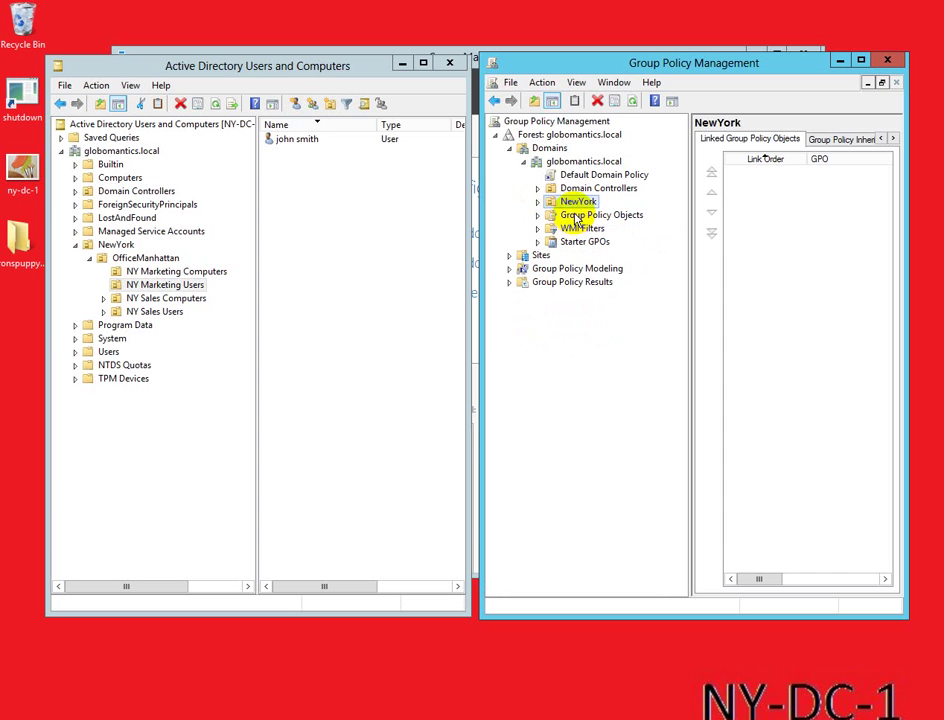
{"action": "left_click", "coordinate": [570, 218]}
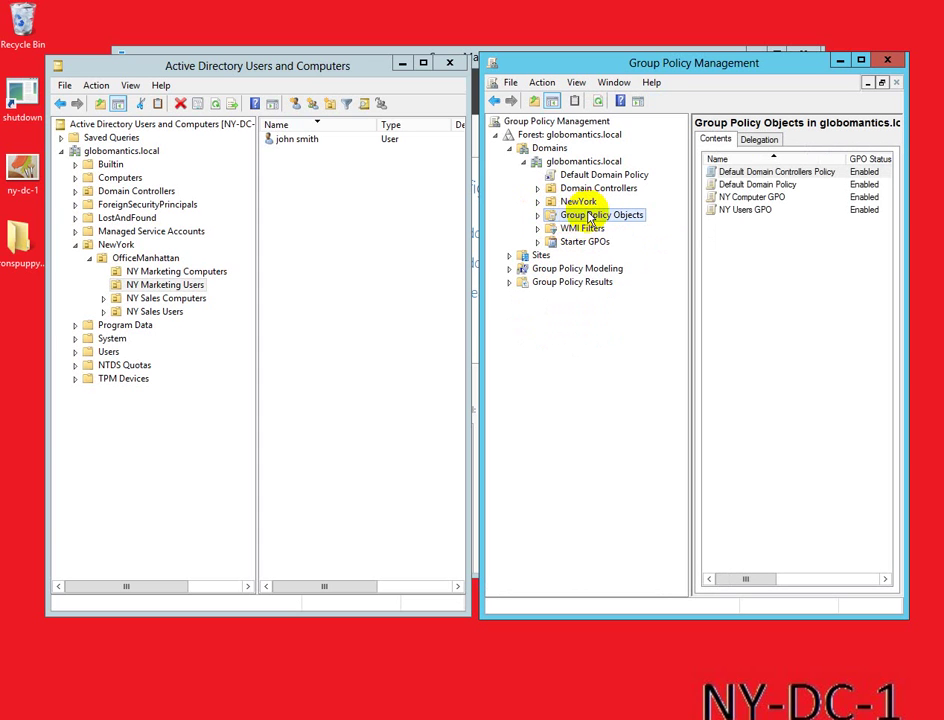
Step: Create a new GPO named 'ronspuppypictures gpo' and expand Group Policy Objects to show all five
{"action": "right_click", "coordinate": [590, 218]}
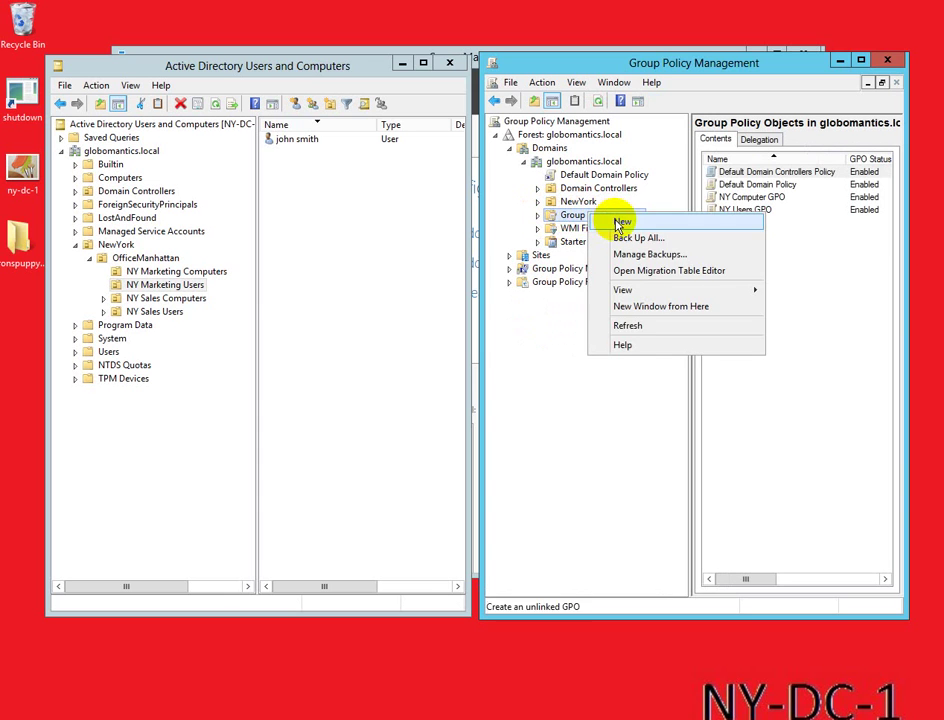
{"action": "left_click", "coordinate": [619, 222]}
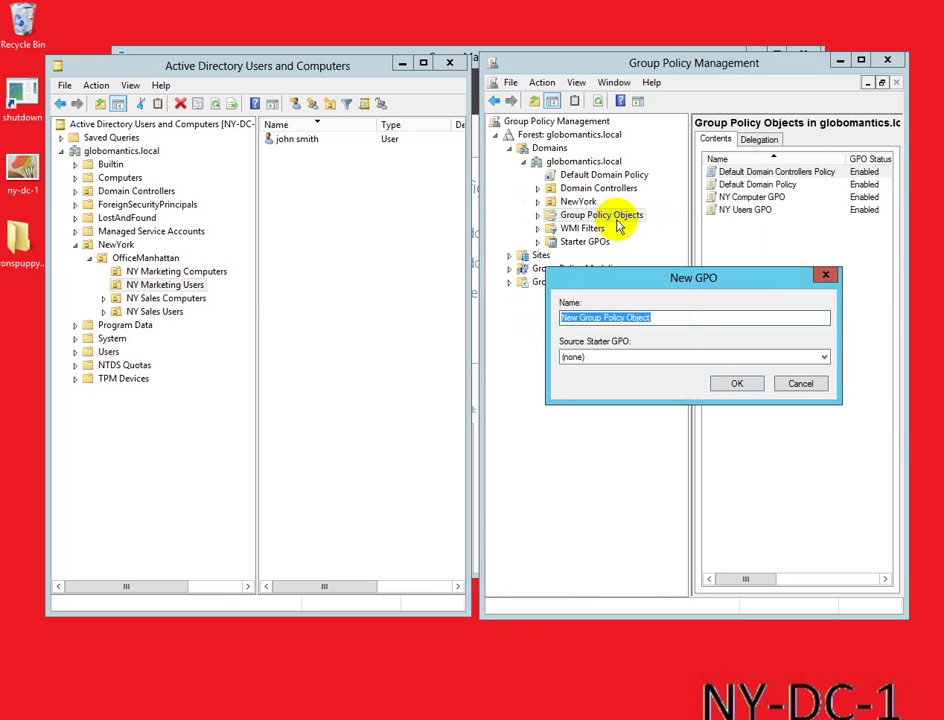
{"action": "type", "text": "ronspu"}
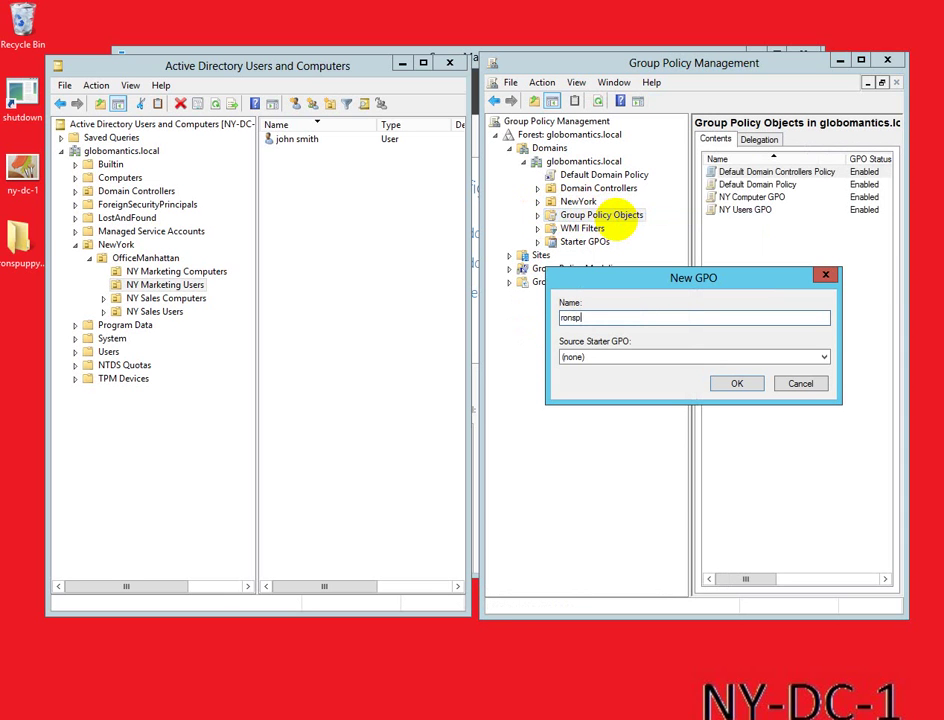
{"action": "type", "text": "ppypictures gpo"}
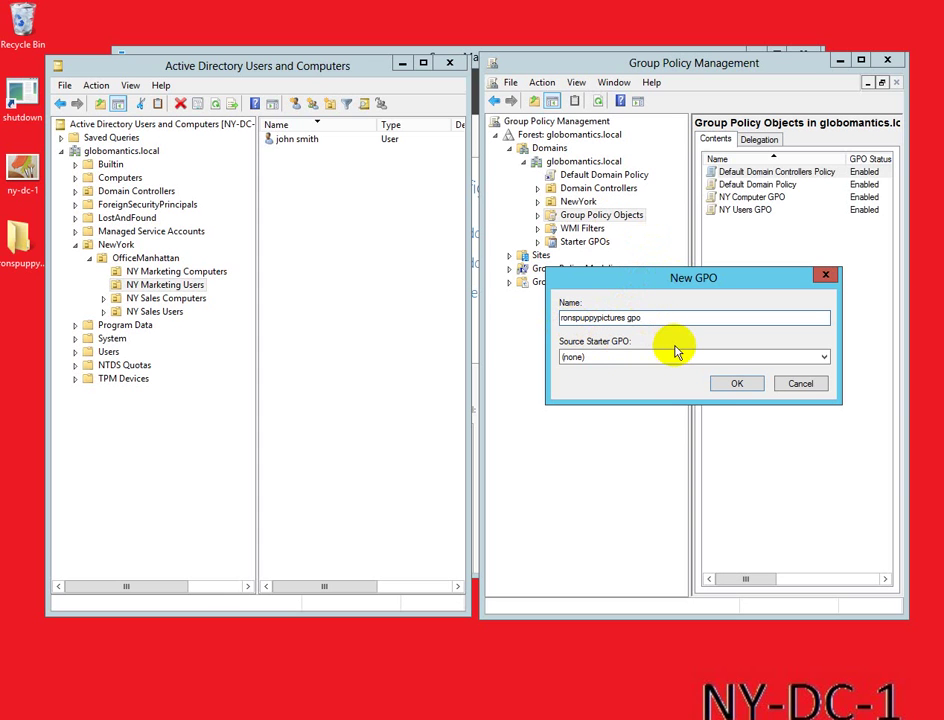
{"action": "left_click", "coordinate": [735, 384]}
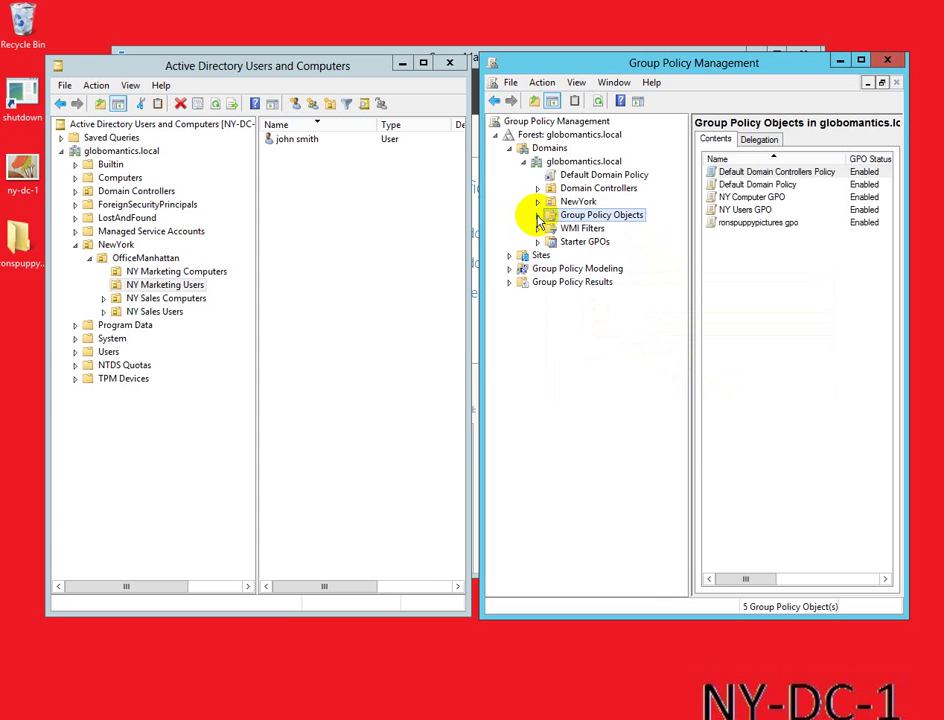
{"action": "left_click", "coordinate": [537, 216]}
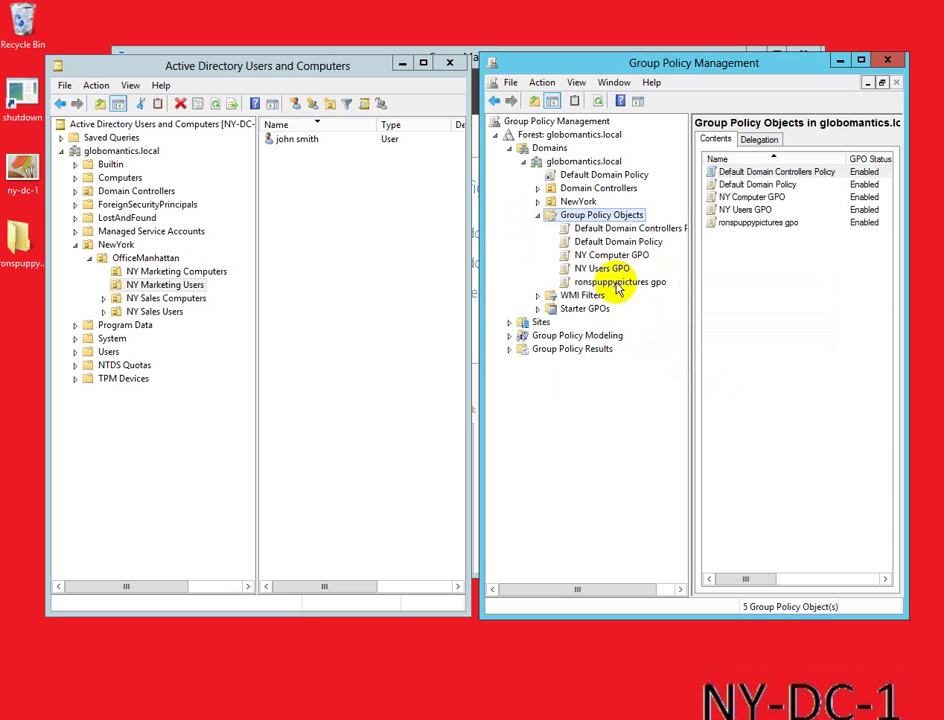
Step: Edit ronspuppypictures gpo and go to User Configuration > Preferences > Windows Settings > Drive Maps
{"action": "left_click", "coordinate": [617, 287]}
{"action": "right_click", "coordinate": [619, 287]}
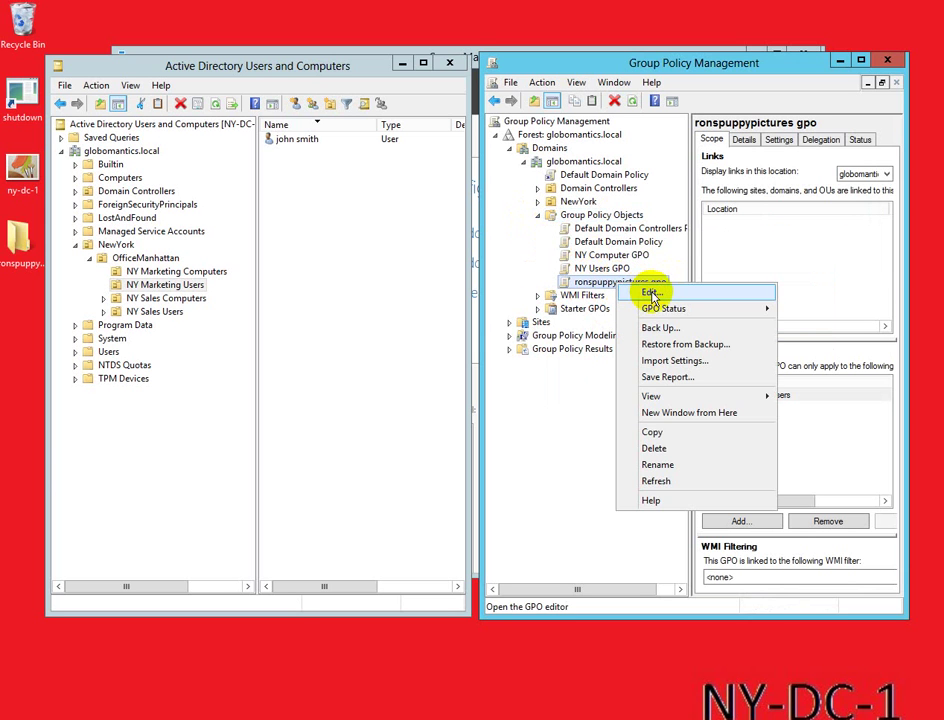
{"action": "left_click", "coordinate": [652, 296]}
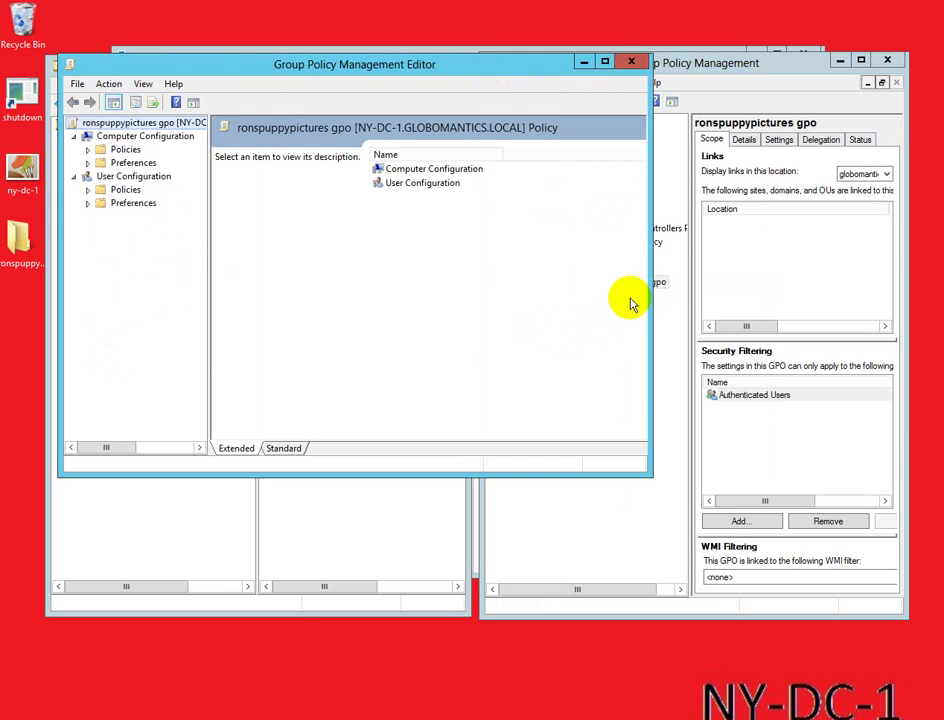
{"action": "left_click_drag", "start_coordinate": [270, 80], "coordinate": [471, 96]}
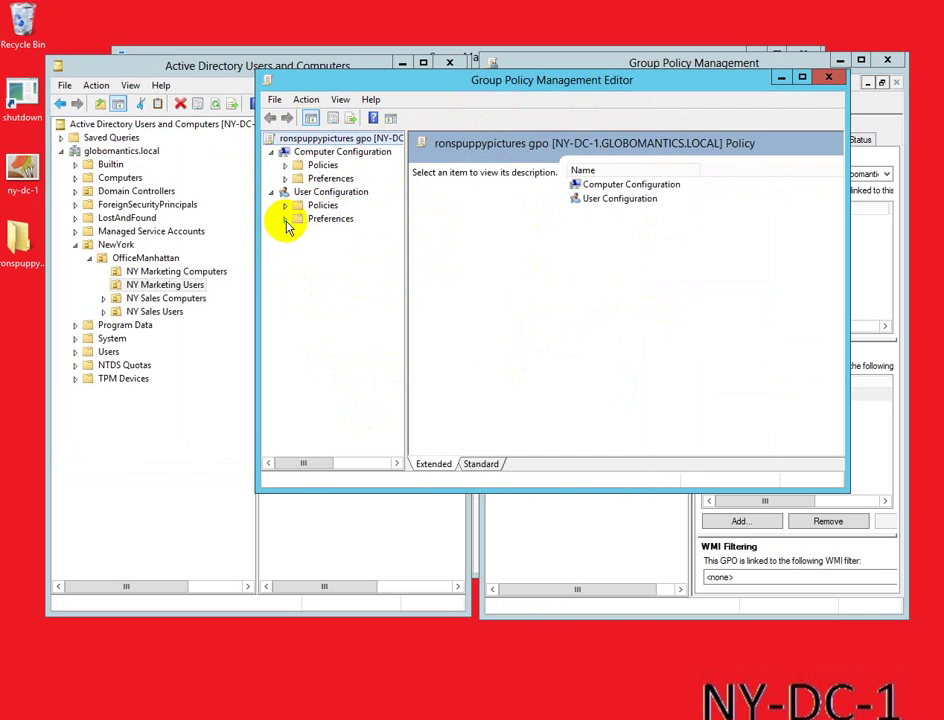
{"action": "left_click", "coordinate": [296, 221]}
{"action": "left_click", "coordinate": [285, 219]}
{"action": "left_click", "coordinate": [299, 232]}
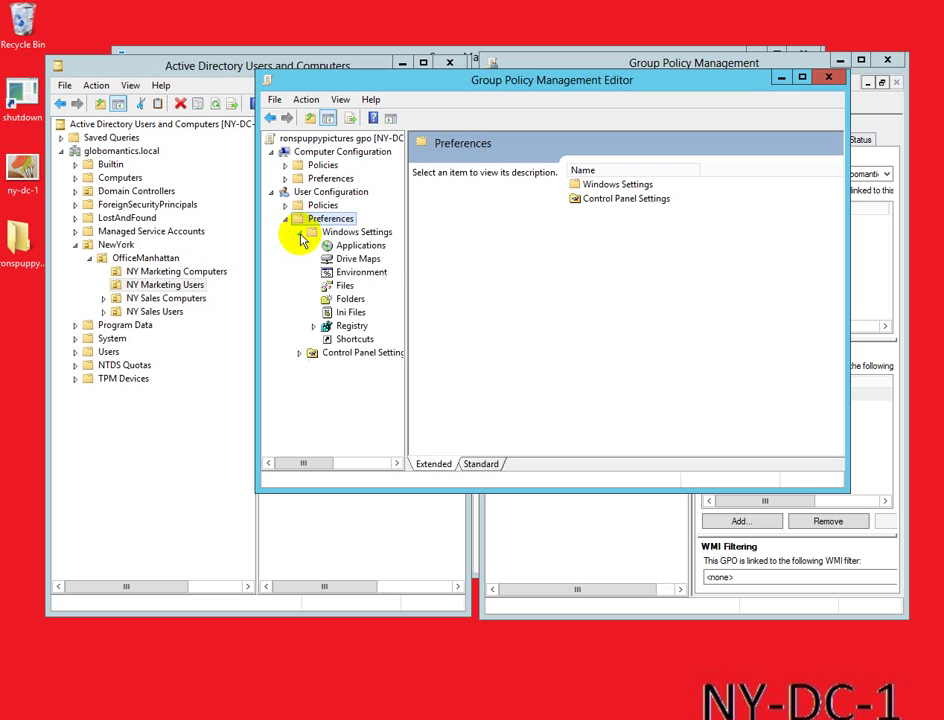
{"action": "left_click", "coordinate": [352, 260]}
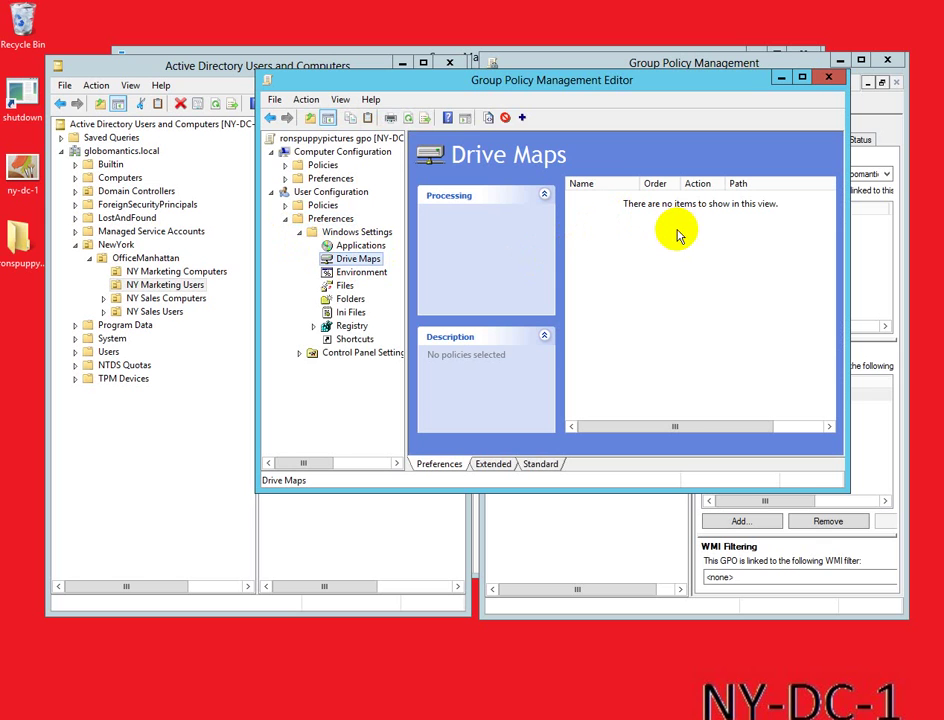
Step: Add a new Mapped Drive entry with its action set to Create
{"action": "right_click", "coordinate": [677, 231]}
{"action": "mouse_move", "coordinate": [715, 244]}
{"action": "left_click", "coordinate": [840, 239]}
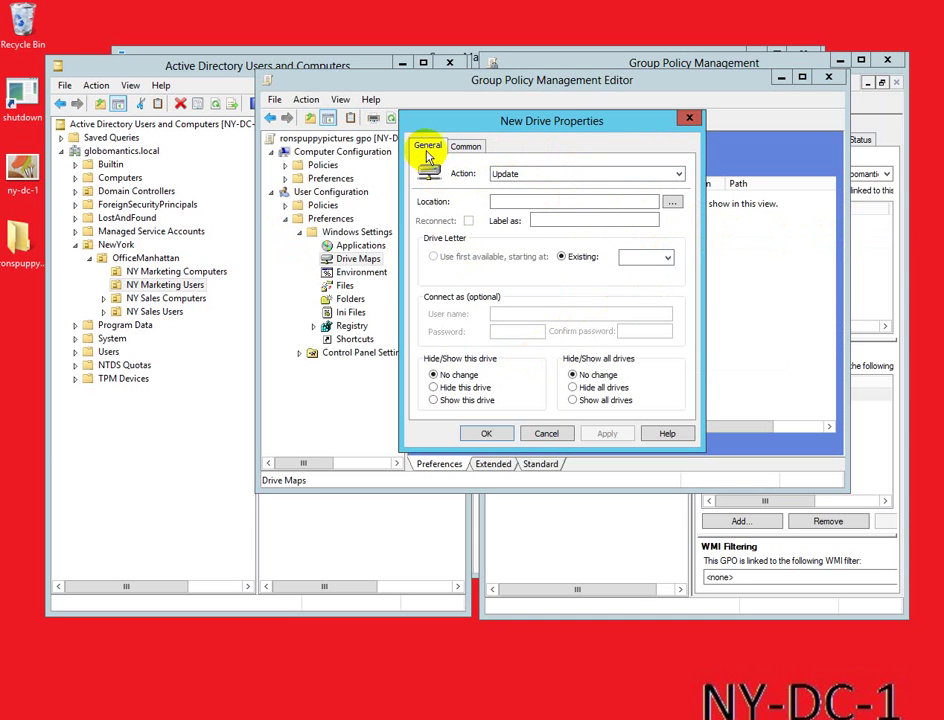
{"action": "left_click", "coordinate": [678, 174]}
{"action": "left_click", "coordinate": [578, 197]}
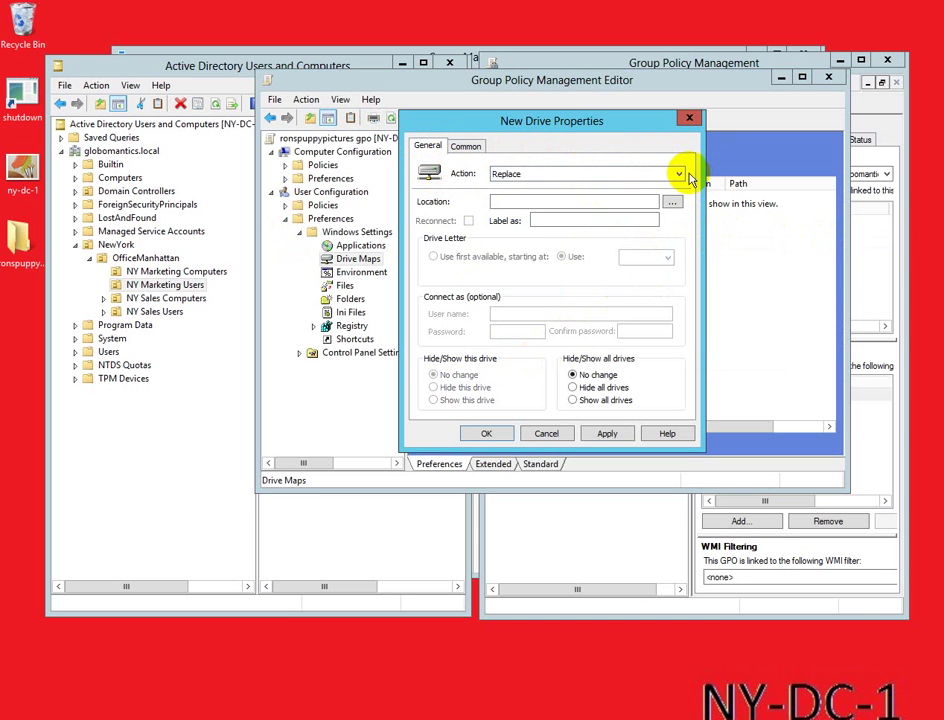
{"action": "left_click", "coordinate": [682, 176]}
{"action": "left_click", "coordinate": [605, 188]}
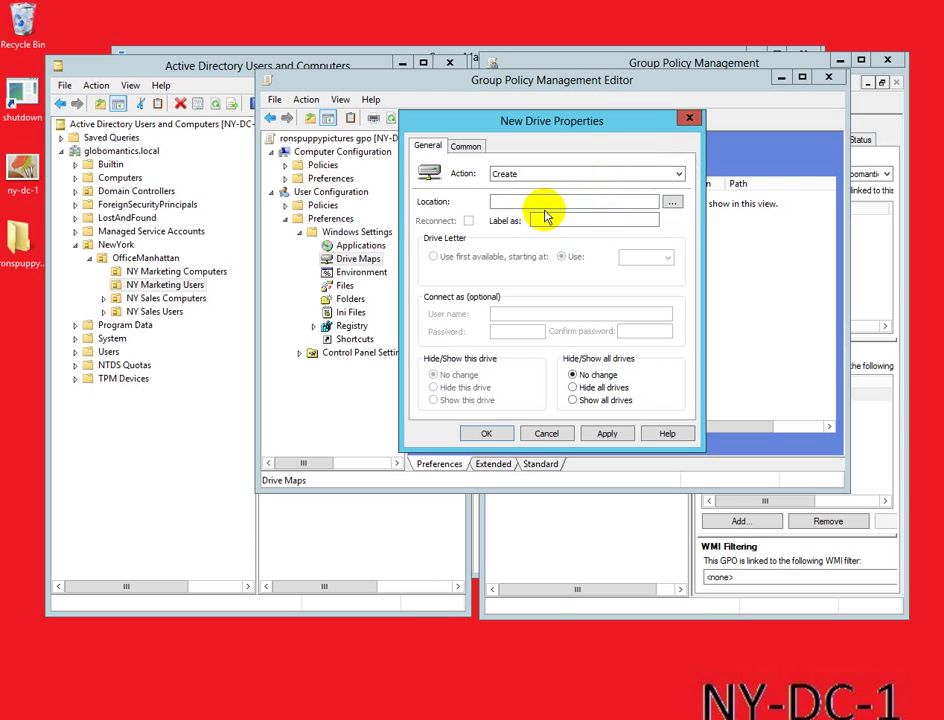
Step: Copy the ronspuppypictures share's network path from its properties into the Location field
{"action": "left_click", "coordinate": [14, 254]}
{"action": "right_click", "coordinate": [14, 254]}
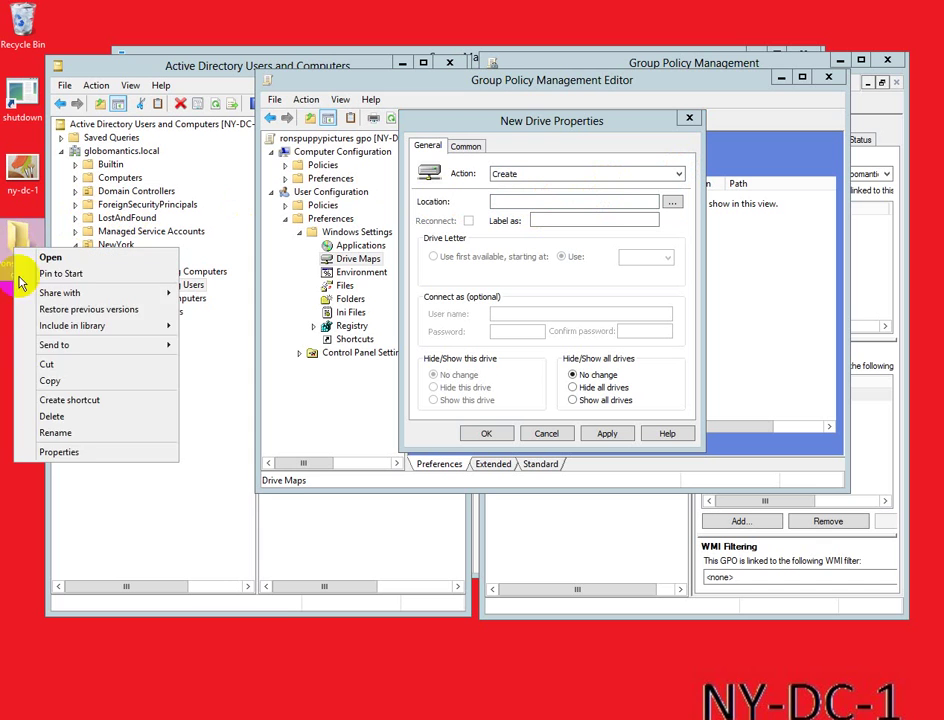
{"action": "left_click", "coordinate": [77, 448]}
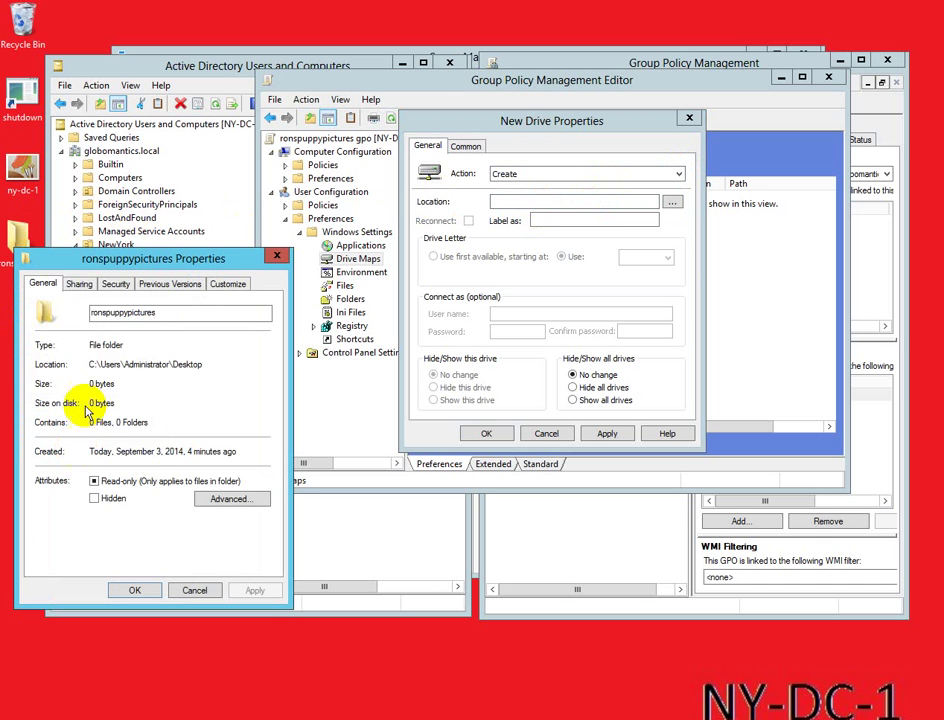
{"action": "left_click", "coordinate": [77, 285]}
{"action": "double_click", "coordinate": [210, 365]}
{"action": "left_click_drag", "start_coordinate": [210, 372], "coordinate": [34, 364]}
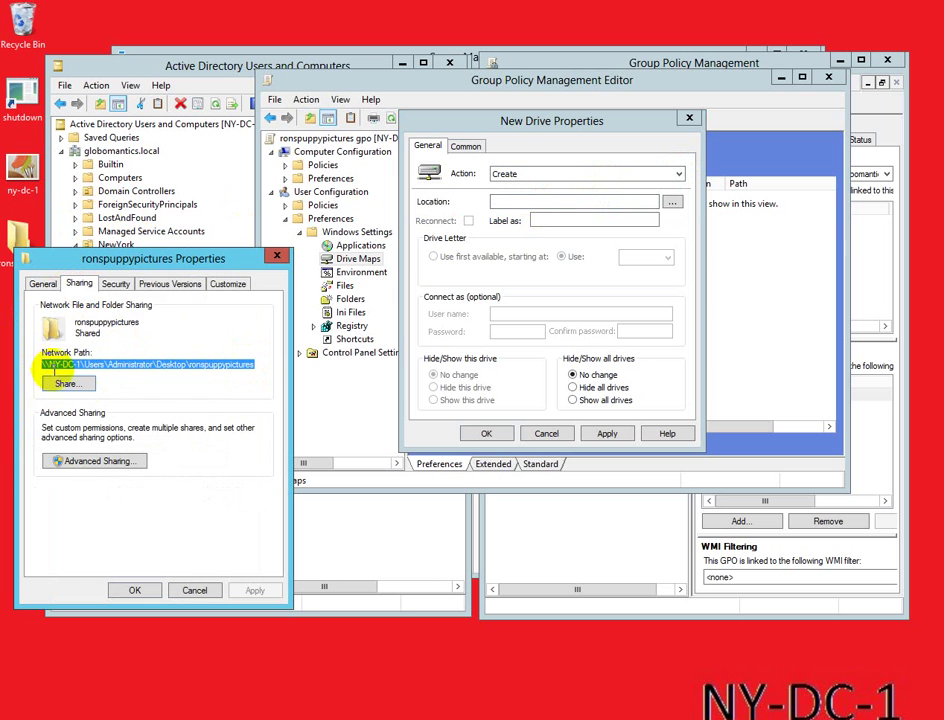
{"action": "left_click", "coordinate": [135, 590]}
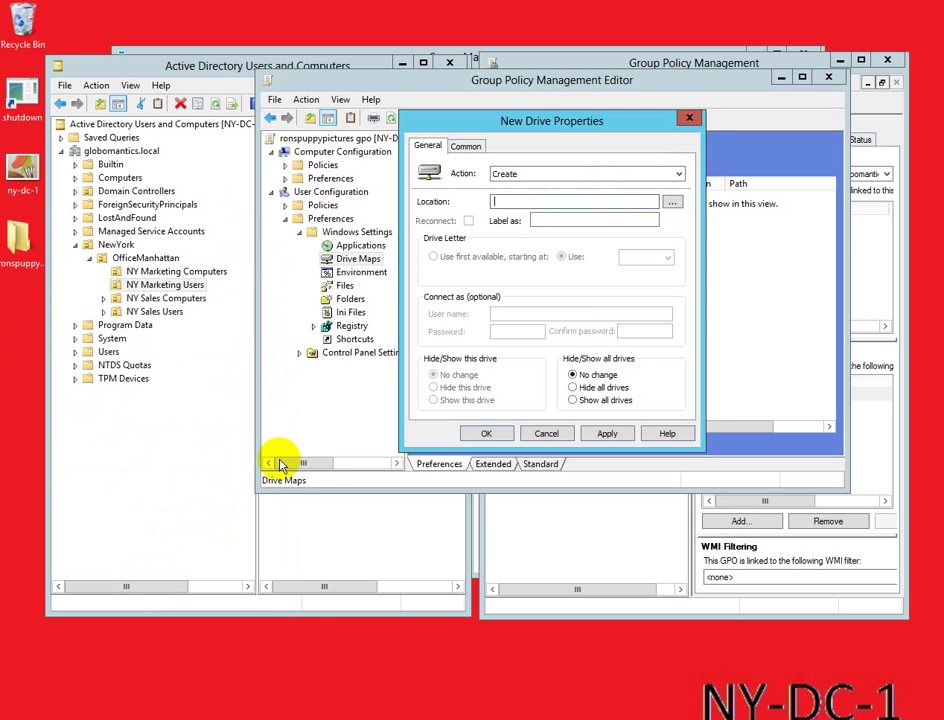
{"action": "left_click", "coordinate": [512, 200]}
{"action": "key", "text": "ctrl+v"}
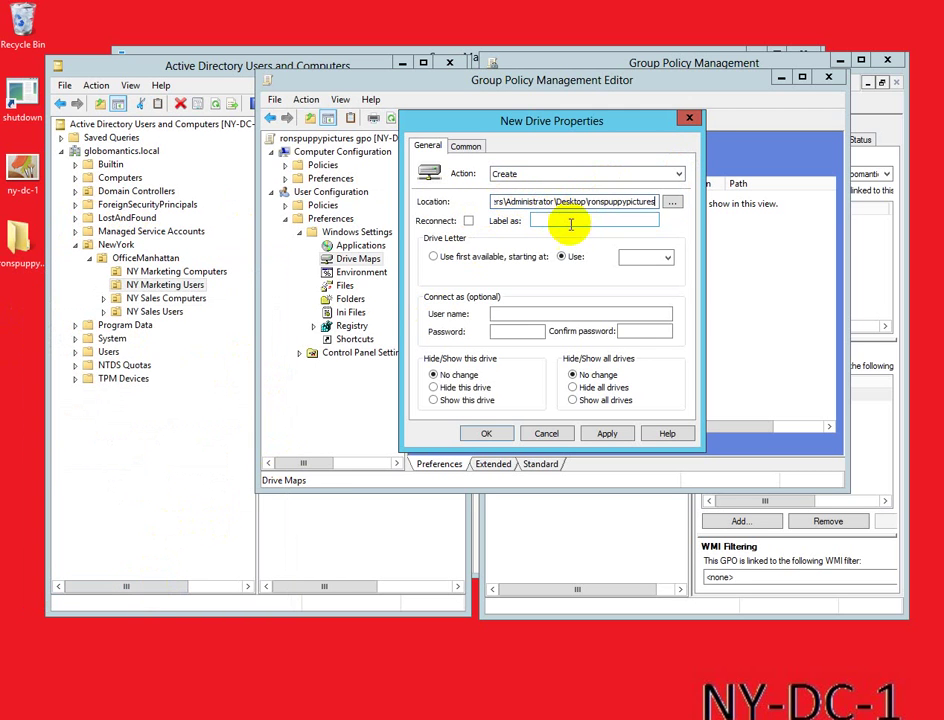
Step: Assign drive letter Z, show the drive, save the mapping and close the editor
{"action": "left_click", "coordinate": [666, 258]}
{"action": "left_click_drag", "start_coordinate": [669, 314], "coordinate": [662, 386]}
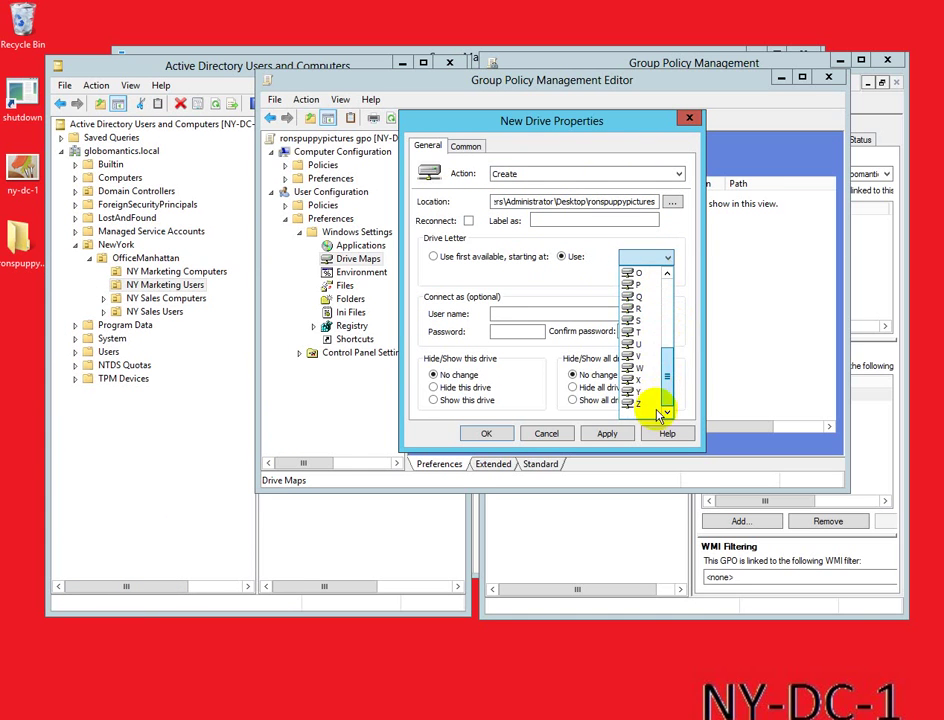
{"action": "left_click", "coordinate": [638, 413]}
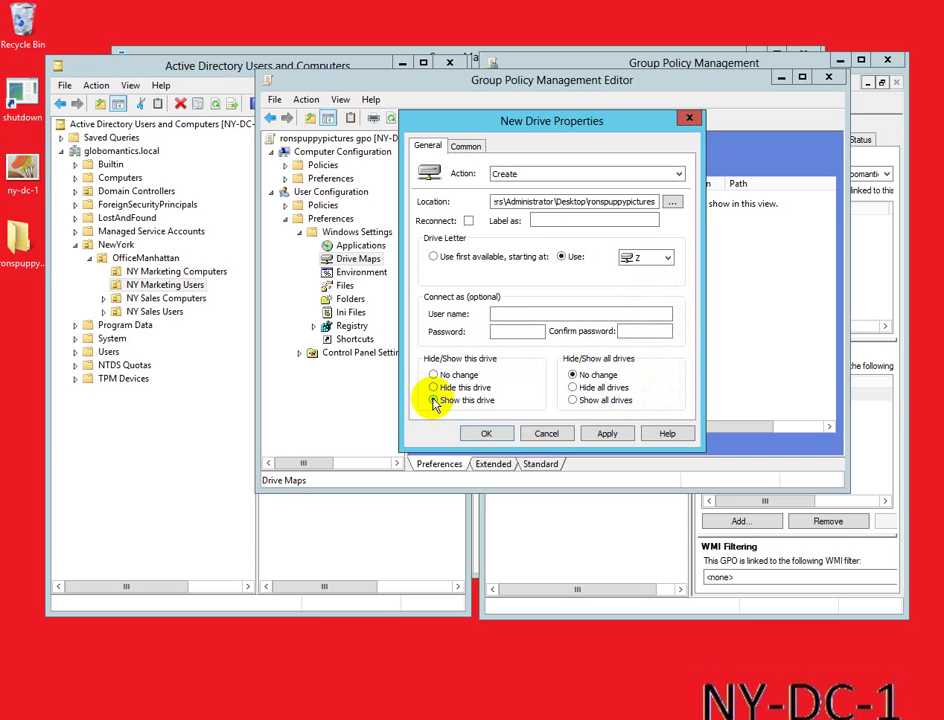
{"action": "left_click", "coordinate": [433, 400]}
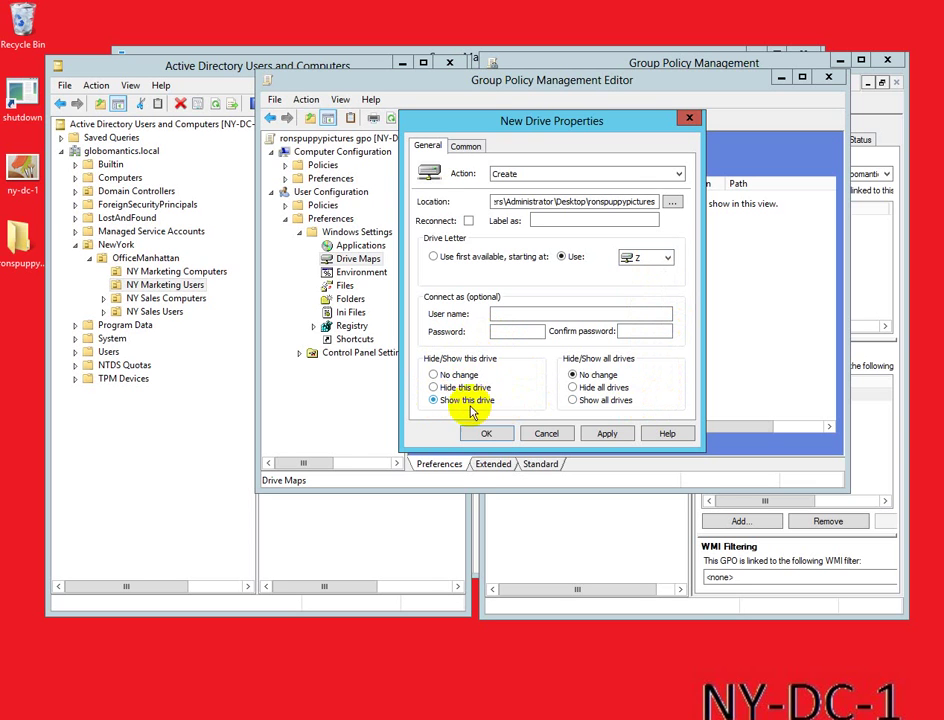
{"action": "left_click", "coordinate": [604, 434]}
{"action": "left_click", "coordinate": [486, 434]}
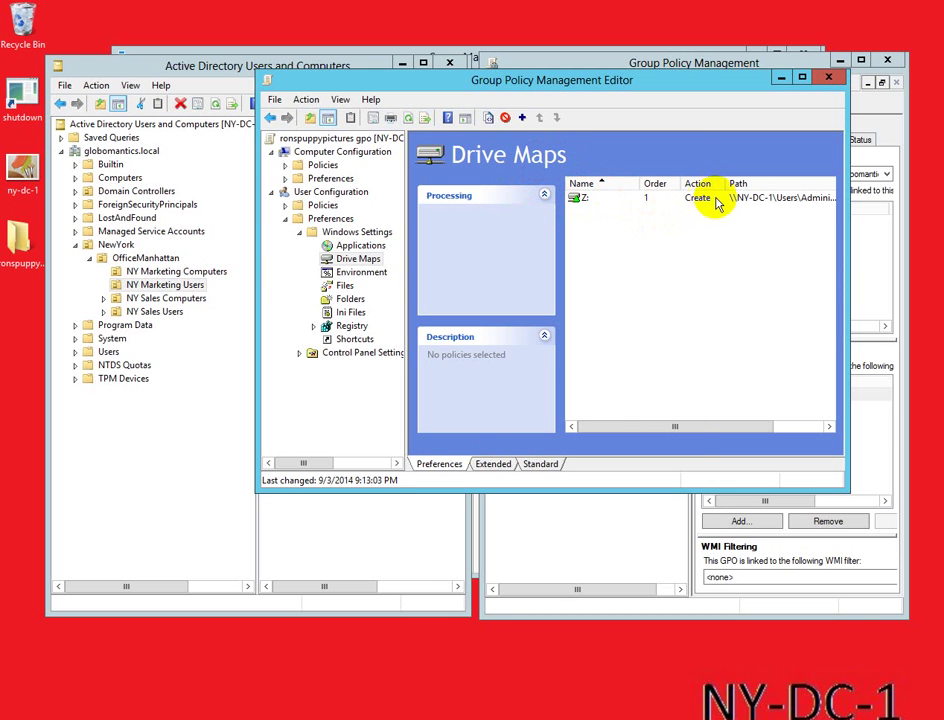
{"action": "left_click", "coordinate": [828, 77]}
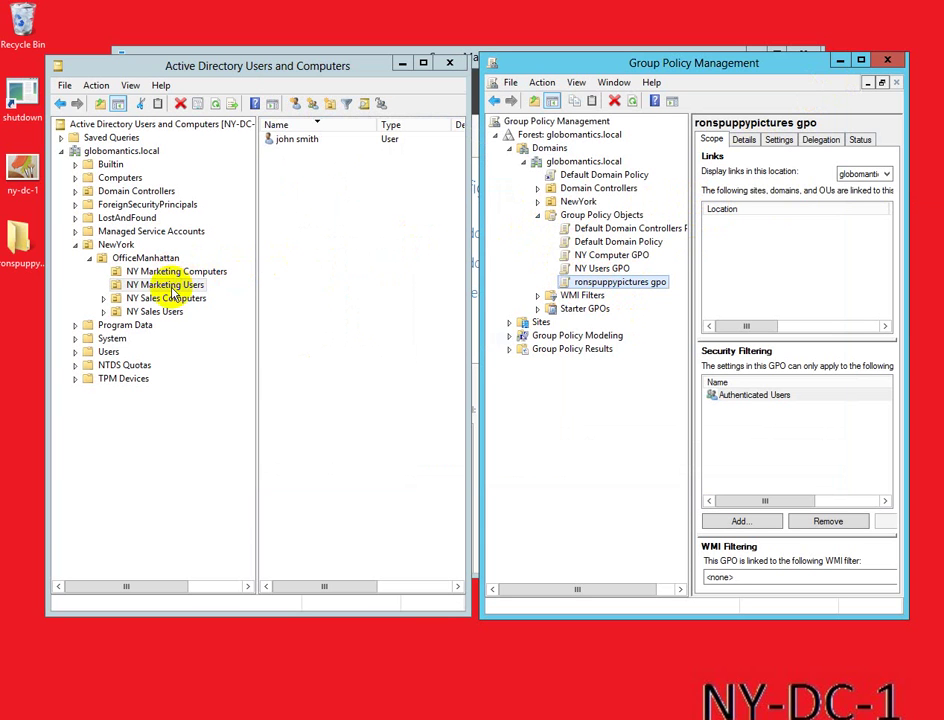
{"action": "left_click", "coordinate": [157, 287]}
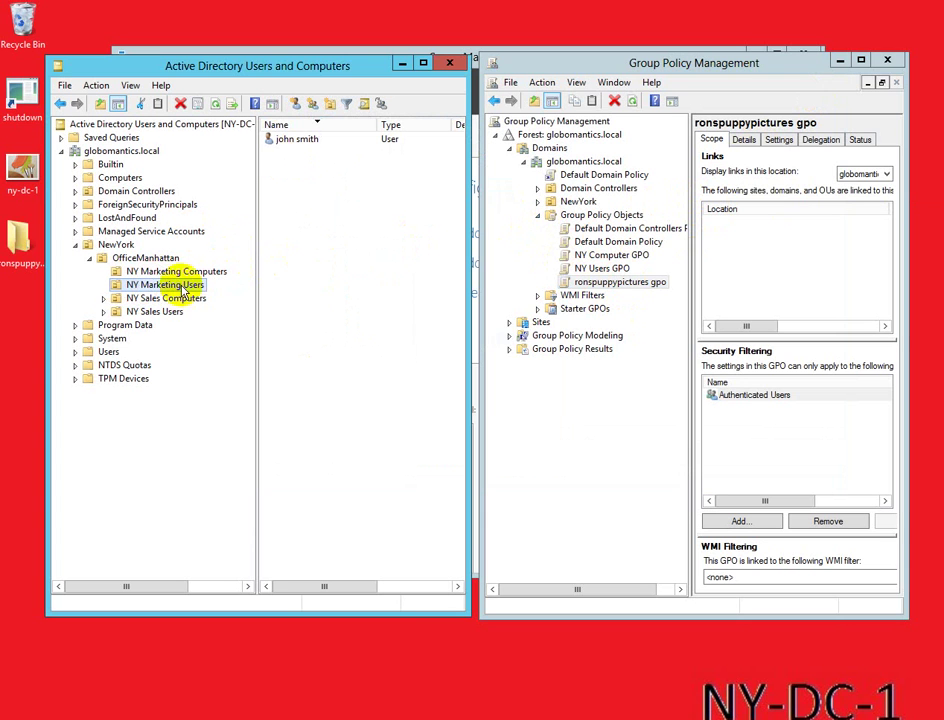
{"action": "left_click", "coordinate": [155, 311]}
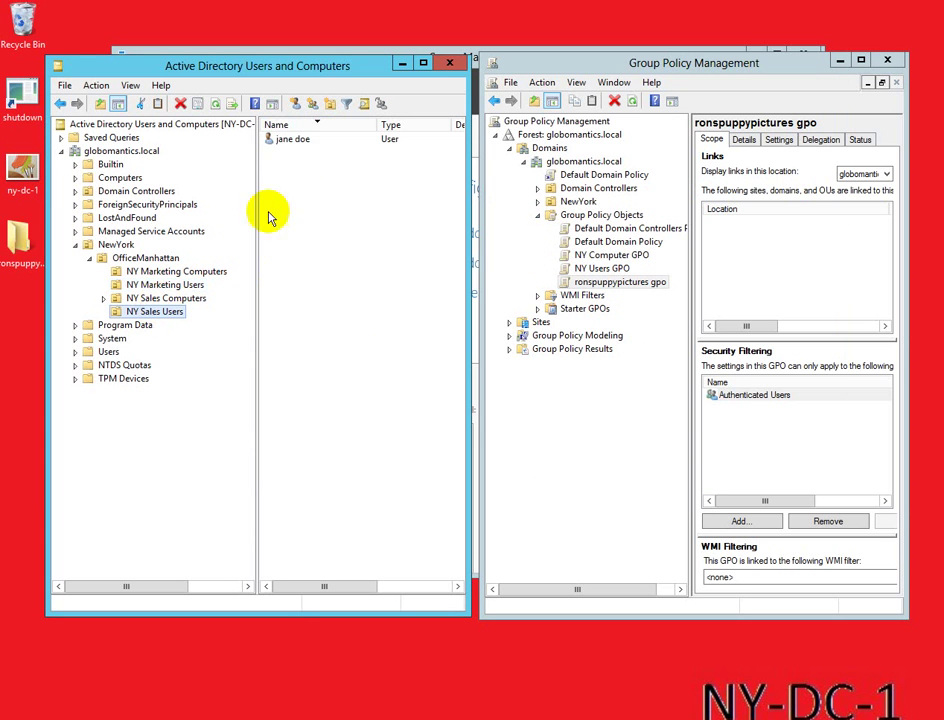
{"action": "left_click", "coordinate": [167, 287]}
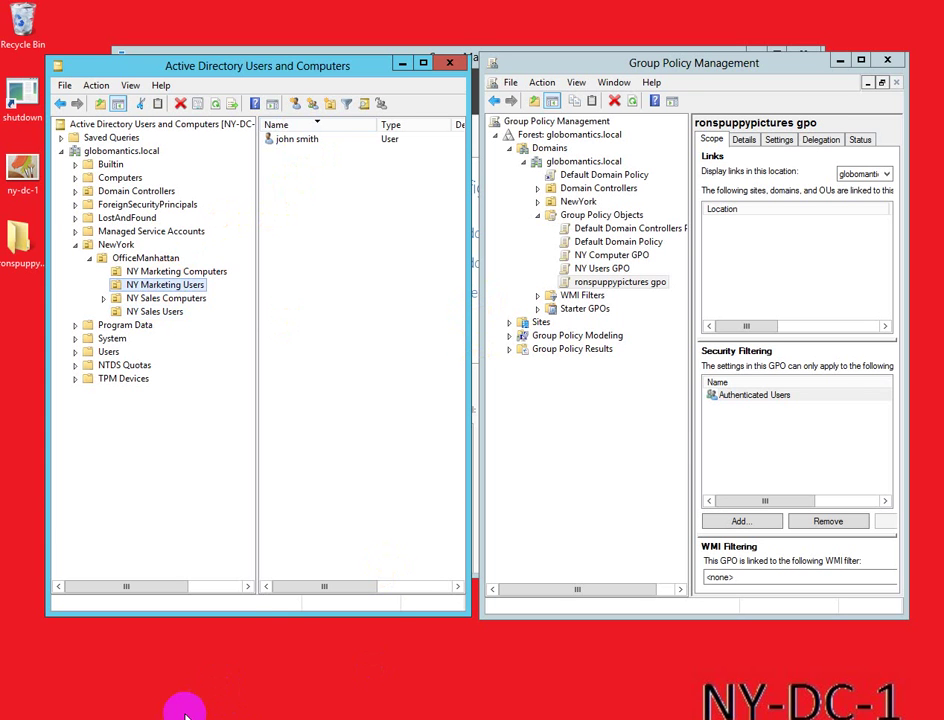
{"action": "mouse_move", "coordinate": [185, 715]}
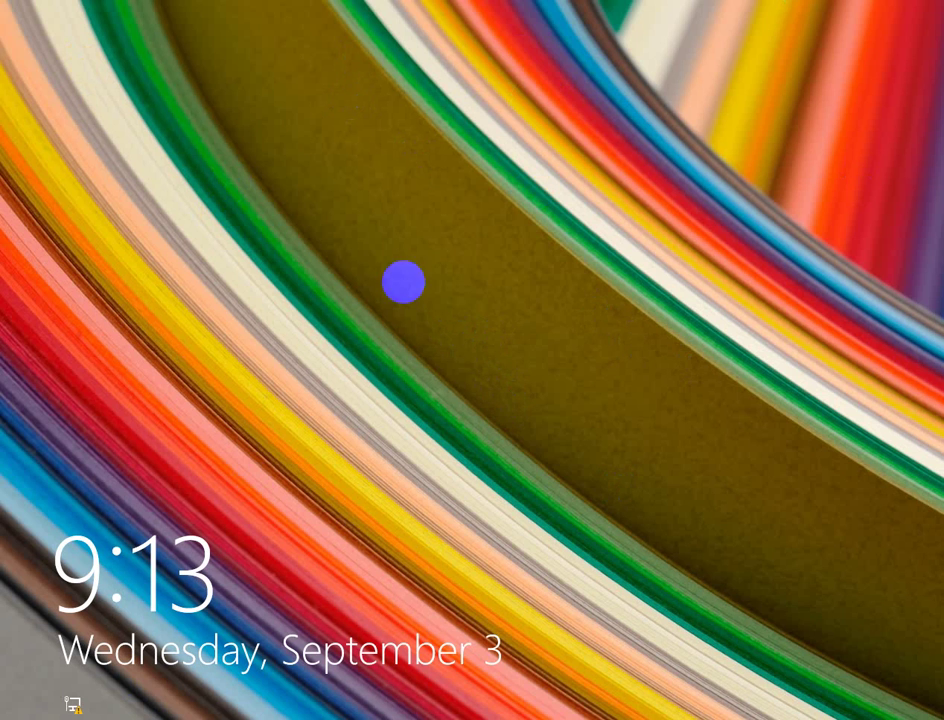
Step: Sign in on the client as the sales user with their password
{"action": "left_click", "coordinate": [499, 234]}
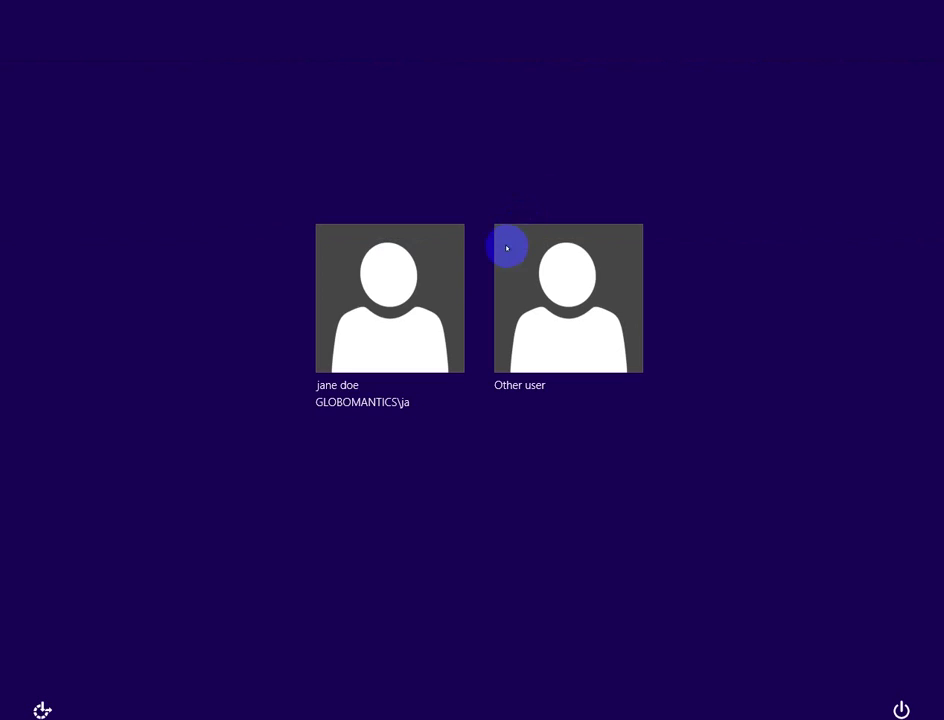
{"action": "left_click", "coordinate": [384, 311]}
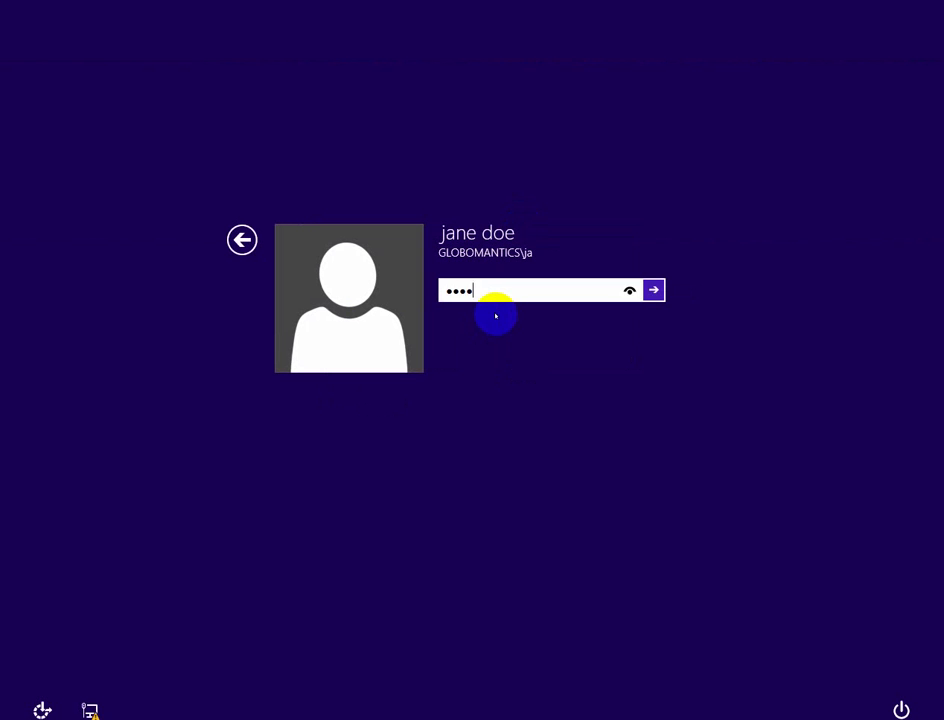
{"action": "key", "text": "Return"}
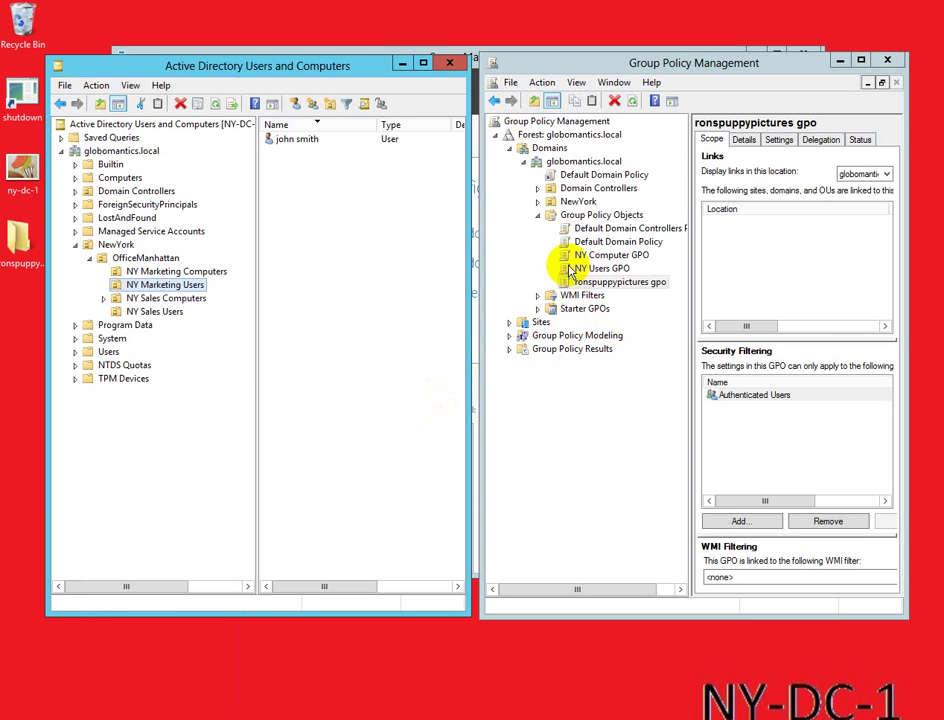
Step: List the domain's GPOs and collapse then re-expand the NewYork OU in Active Directory
{"action": "left_click", "coordinate": [540, 220]}
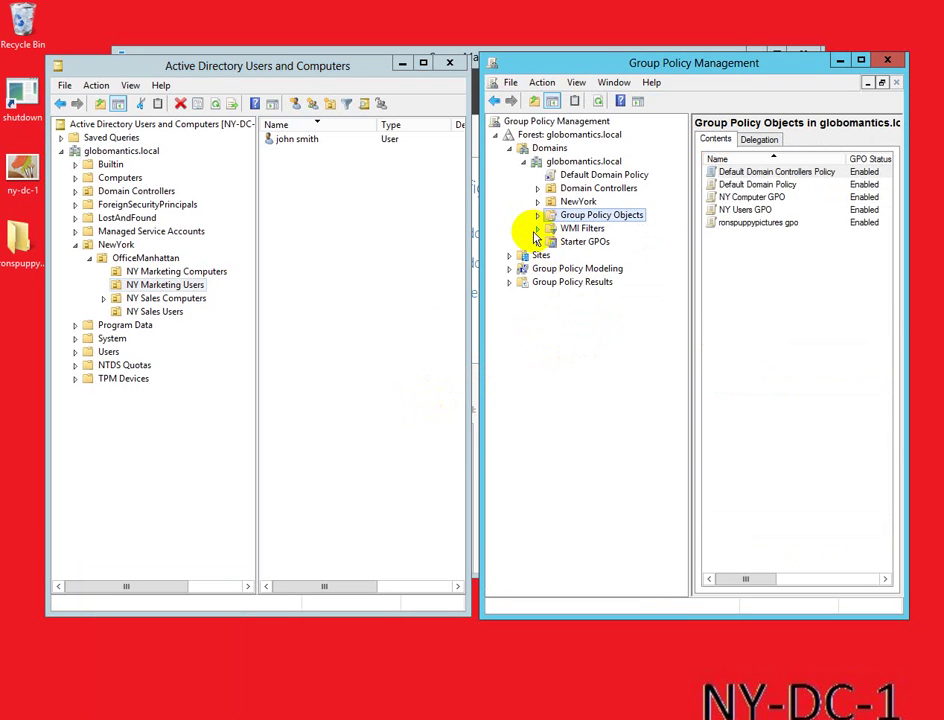
{"action": "left_click", "coordinate": [88, 258]}
{"action": "left_click", "coordinate": [76, 246]}
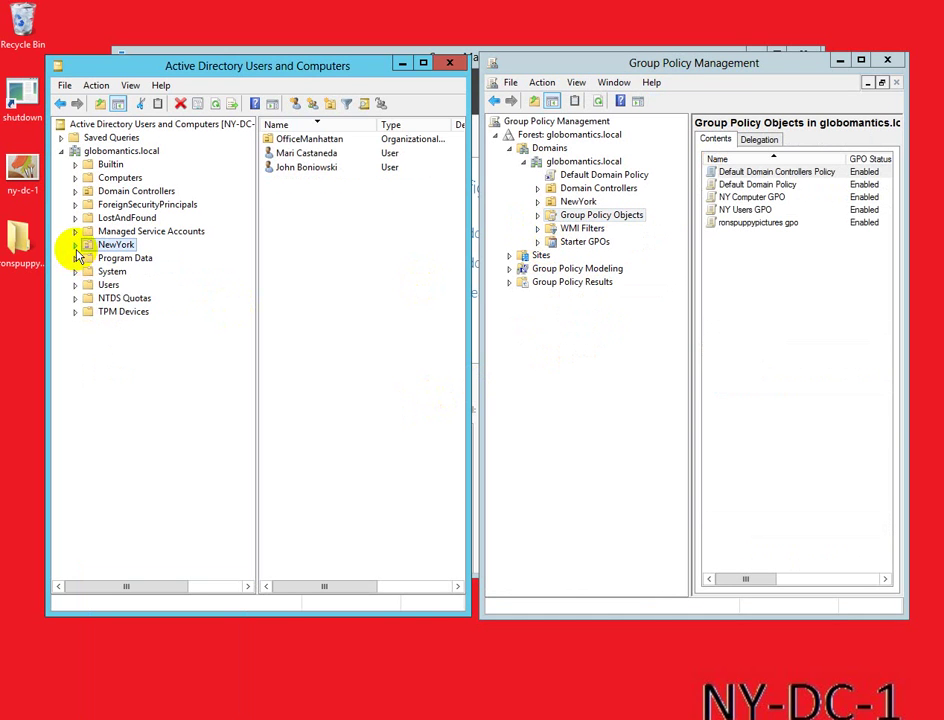
{"action": "left_click", "coordinate": [76, 247]}
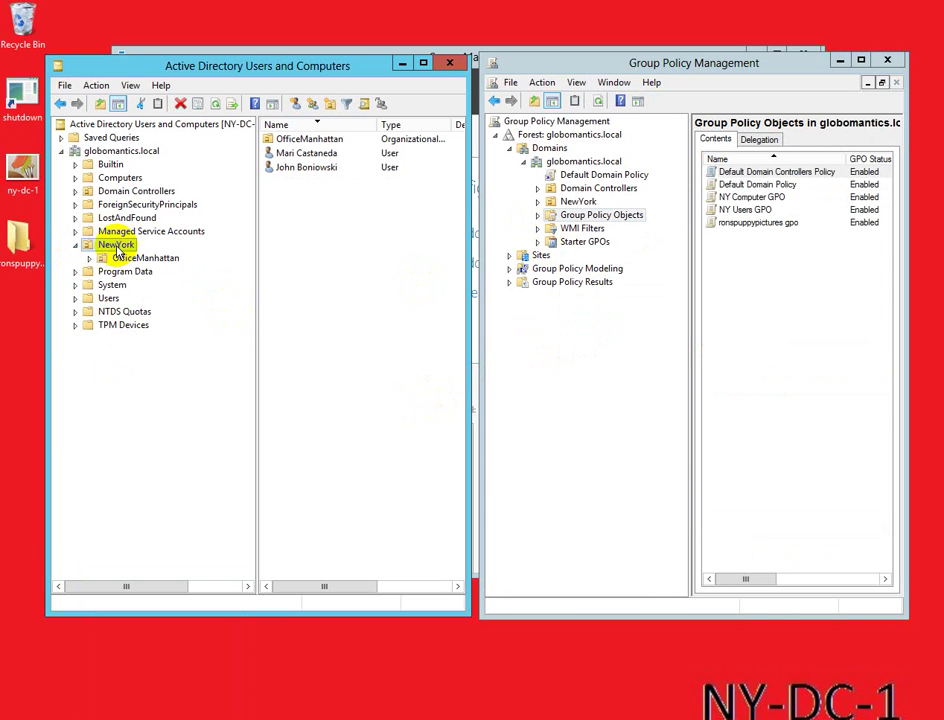
{"action": "left_click", "coordinate": [84, 252]}
{"action": "key", "text": "Escape"}
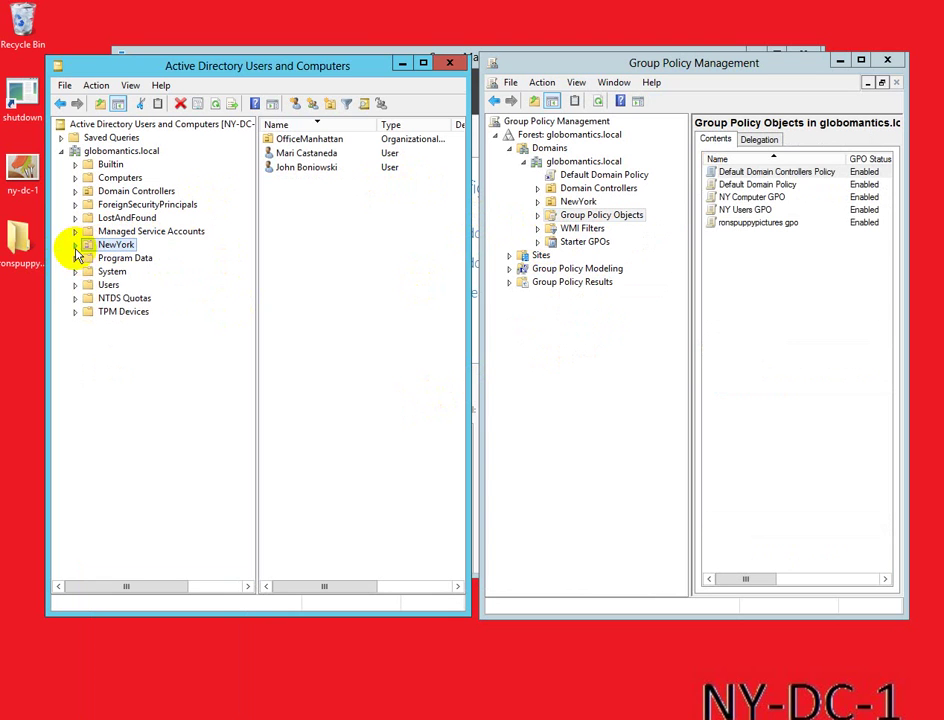
Step: Review OfficeManhattan's NY Marketing and NY Sales Users, then view OfficeManhattan's empty linked-GPO list
{"action": "left_click", "coordinate": [89, 258]}
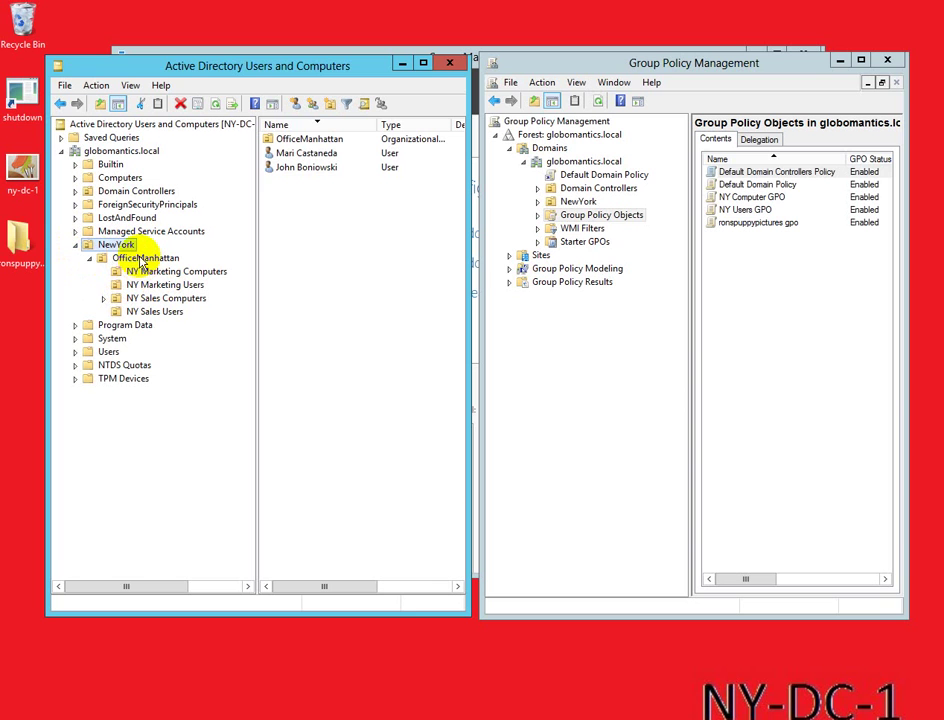
{"action": "left_click", "coordinate": [140, 260]}
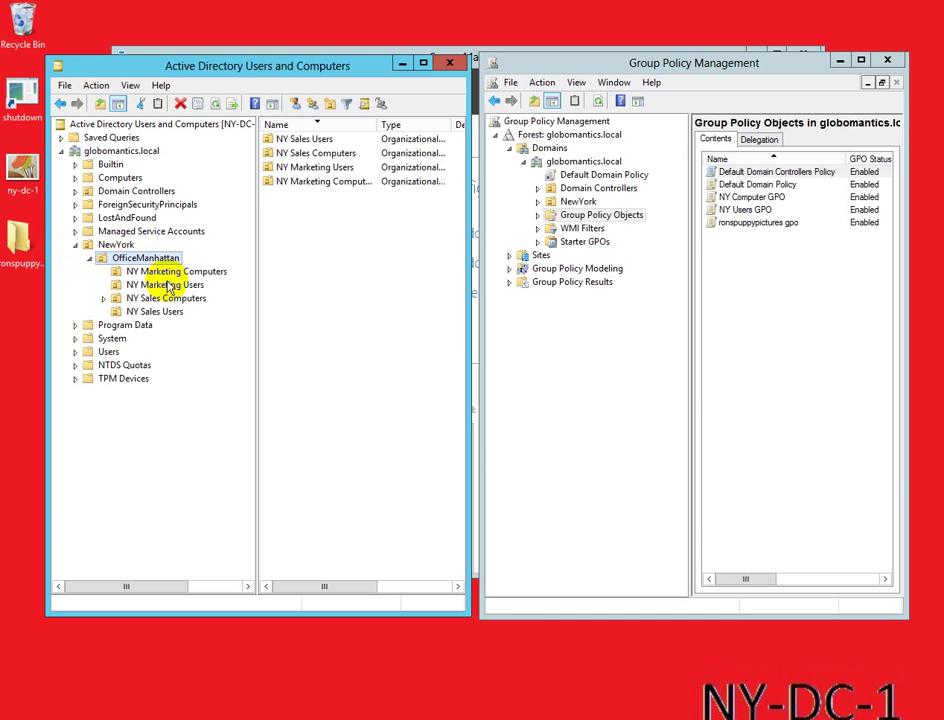
{"action": "left_click", "coordinate": [168, 286]}
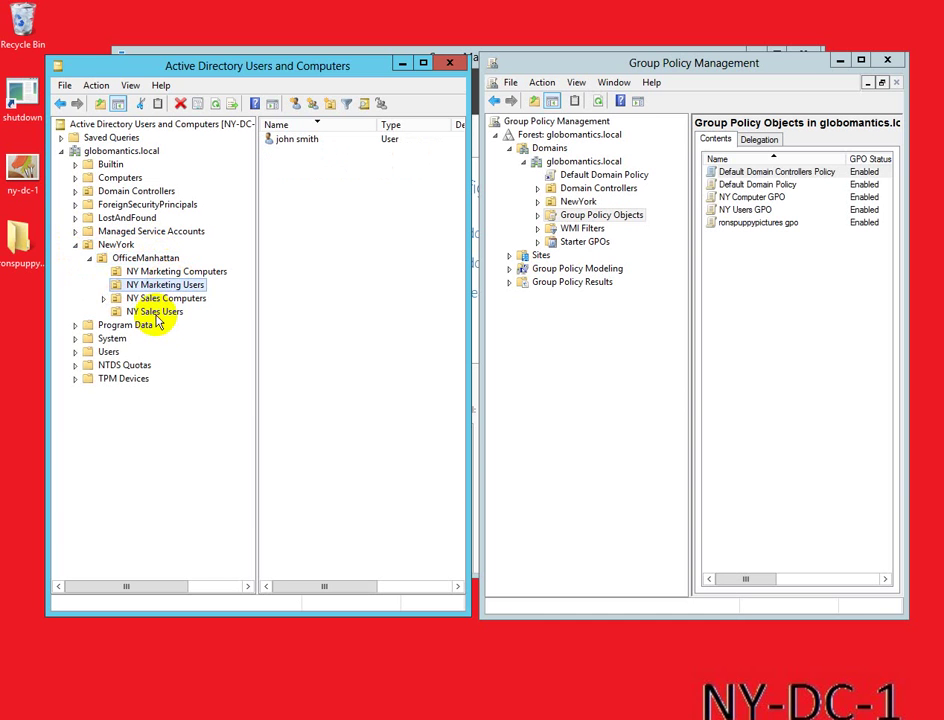
{"action": "left_click", "coordinate": [152, 313]}
{"action": "left_click", "coordinate": [136, 260]}
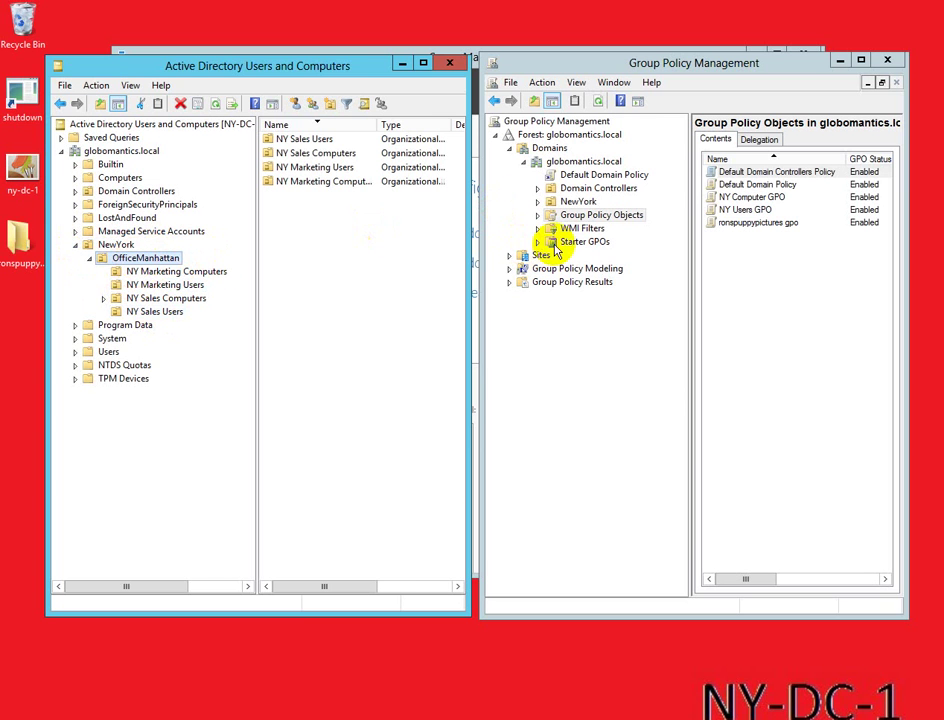
{"action": "left_click", "coordinate": [537, 202]}
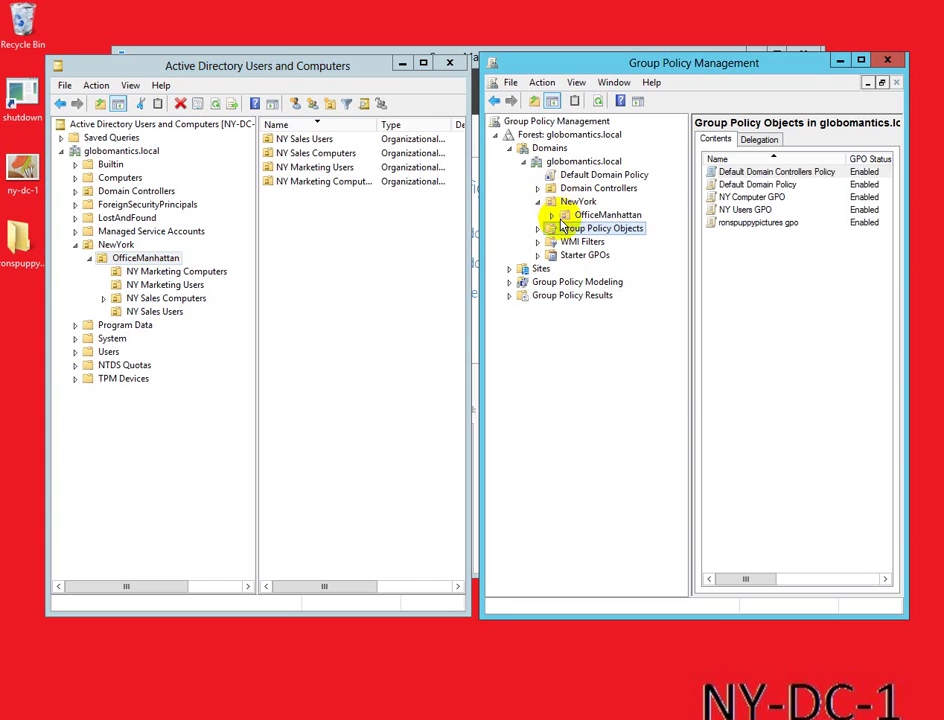
{"action": "left_click", "coordinate": [581, 216]}
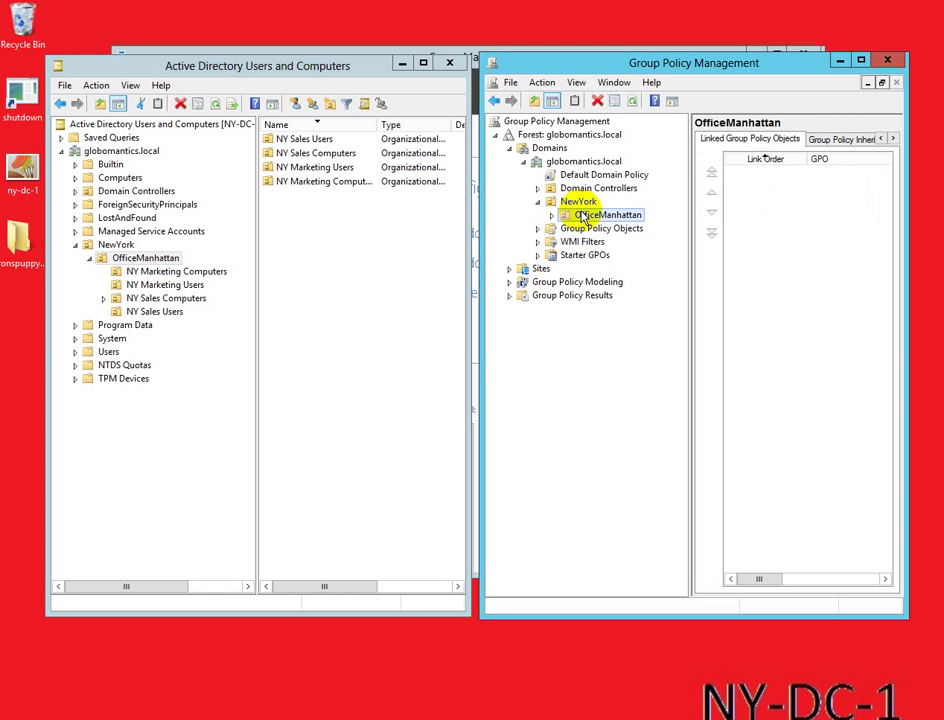
Step: Link the existing ronspuppypictures gpo to the OfficeManhattan OU as link order 1
{"action": "right_click", "coordinate": [580, 217]}
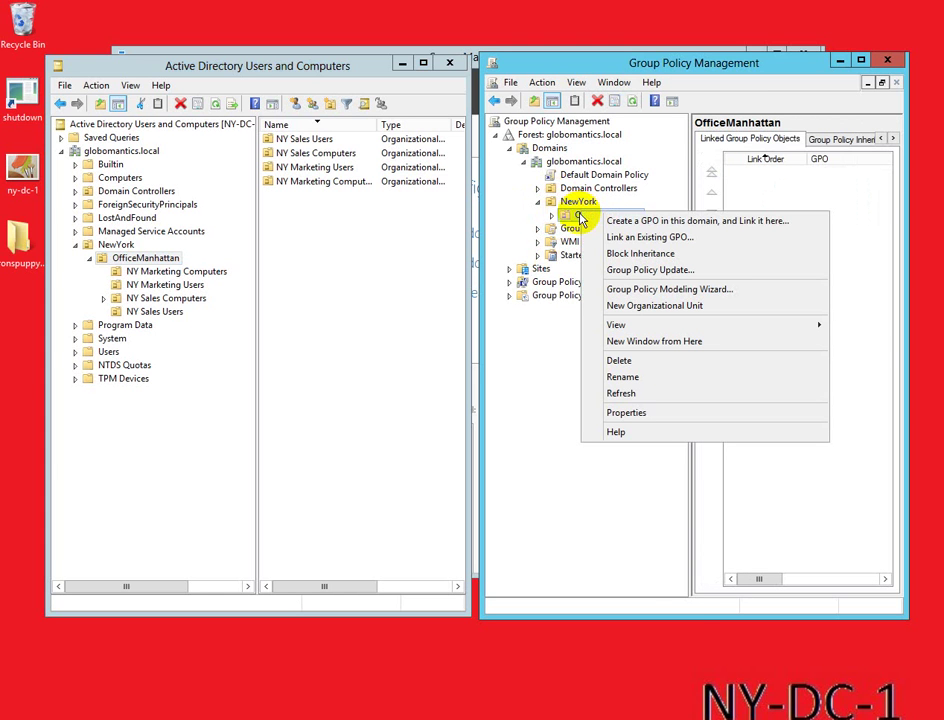
{"action": "left_click", "coordinate": [633, 241]}
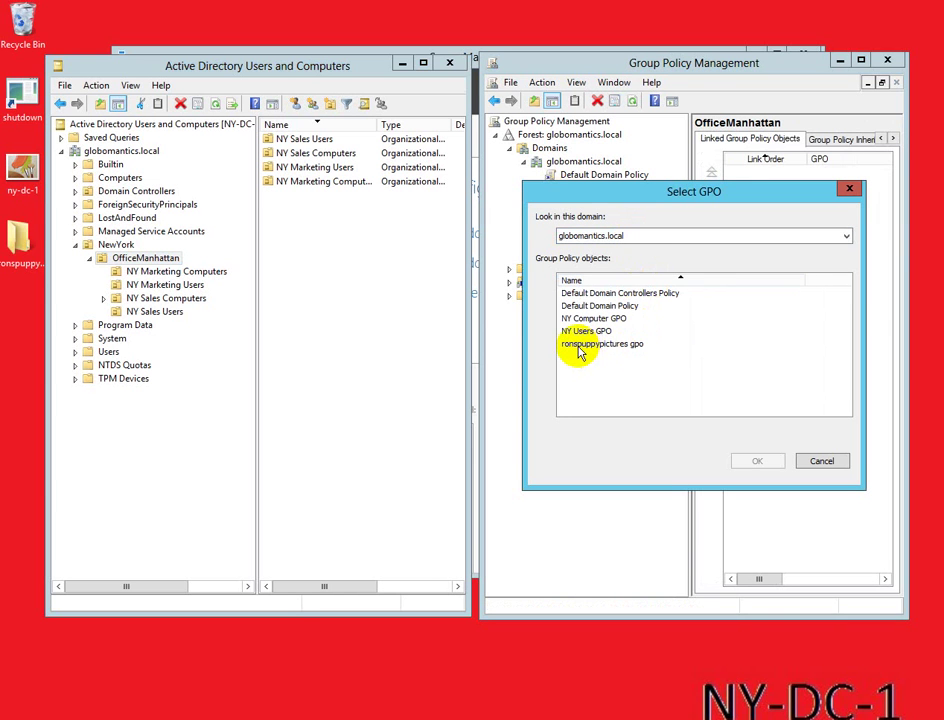
{"action": "left_click", "coordinate": [632, 344]}
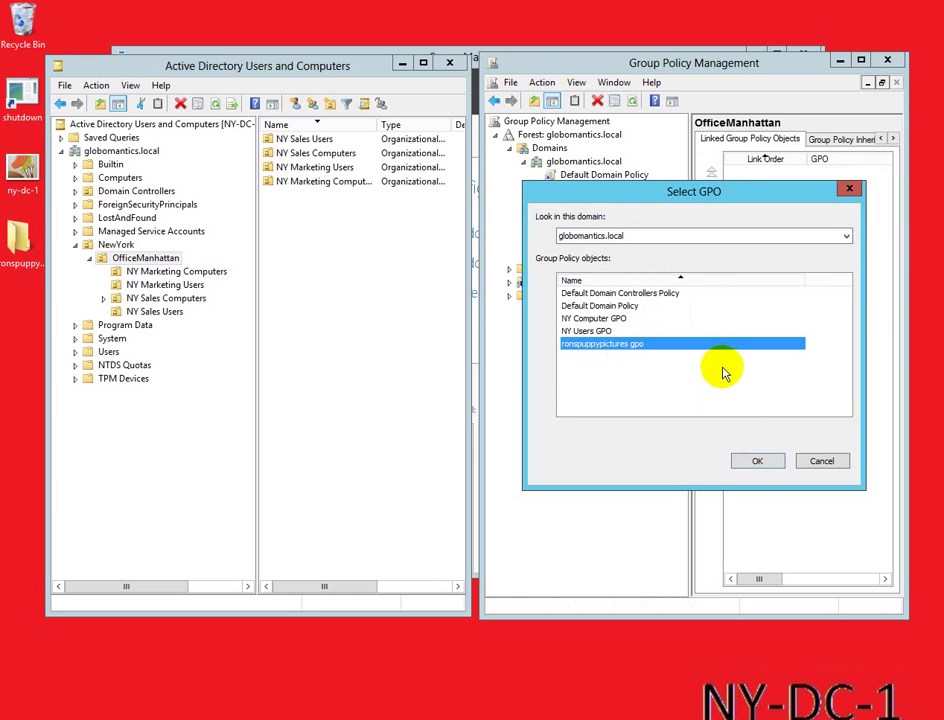
{"action": "left_click", "coordinate": [756, 462]}
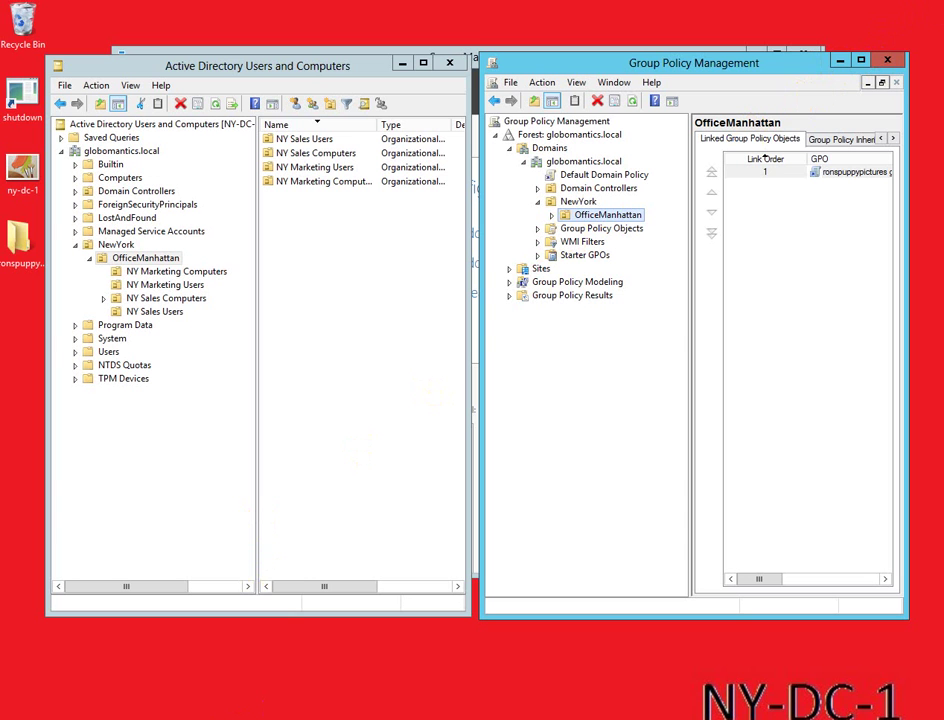
{"action": "mouse_move", "coordinate": [213, 718]}
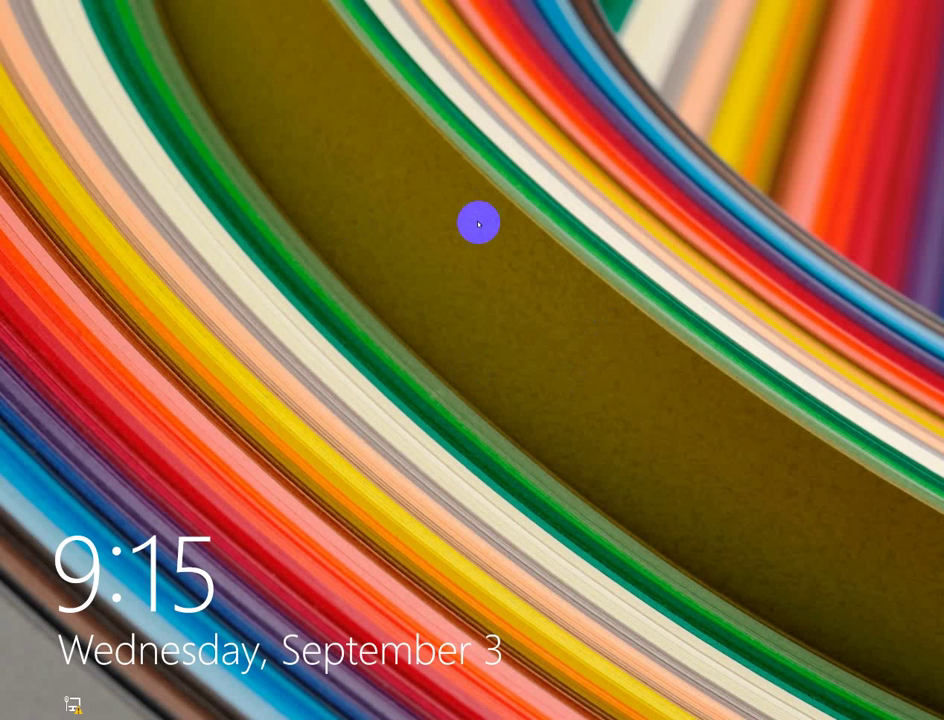
Step: Unlock the Windows 8.1 client and sign in as the sales user with their password
{"action": "left_click", "coordinate": [479, 224]}
{"action": "left_click", "coordinate": [422, 312]}
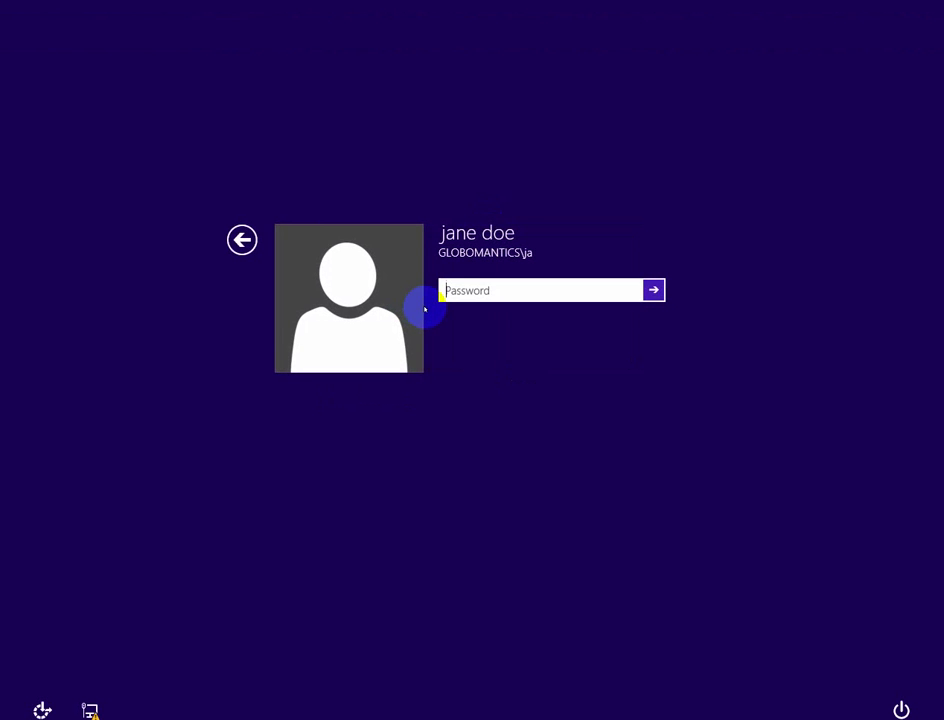
{"action": "type", "text": "Pa$$"}
{"action": "key", "text": "Return"}
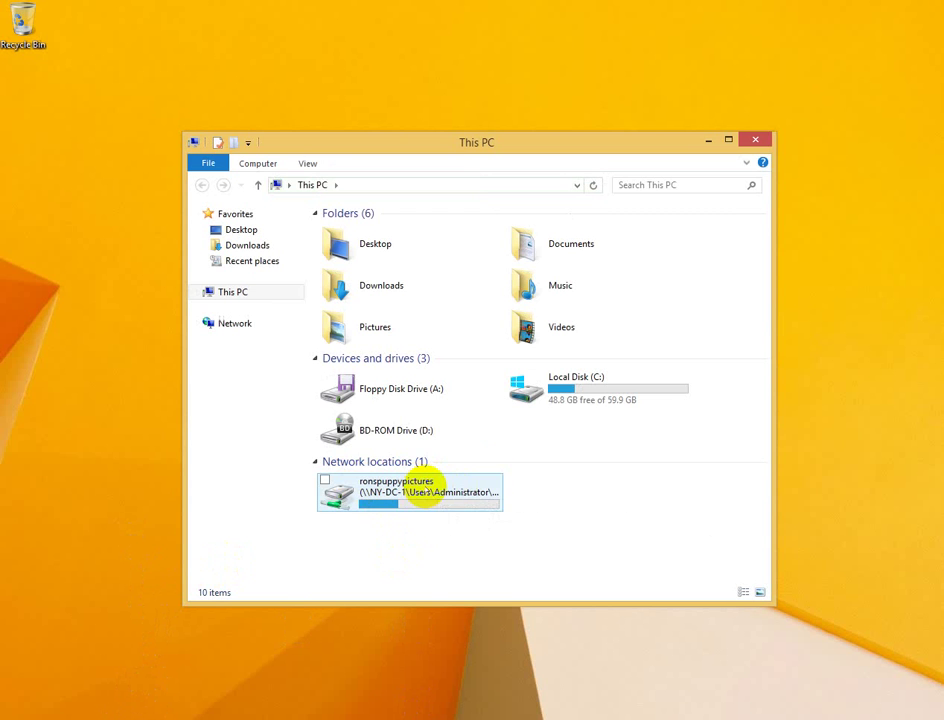
Step: Open the ronspuppypictures share and create a text file named 'new pic' in it
{"action": "double_click", "coordinate": [422, 508]}
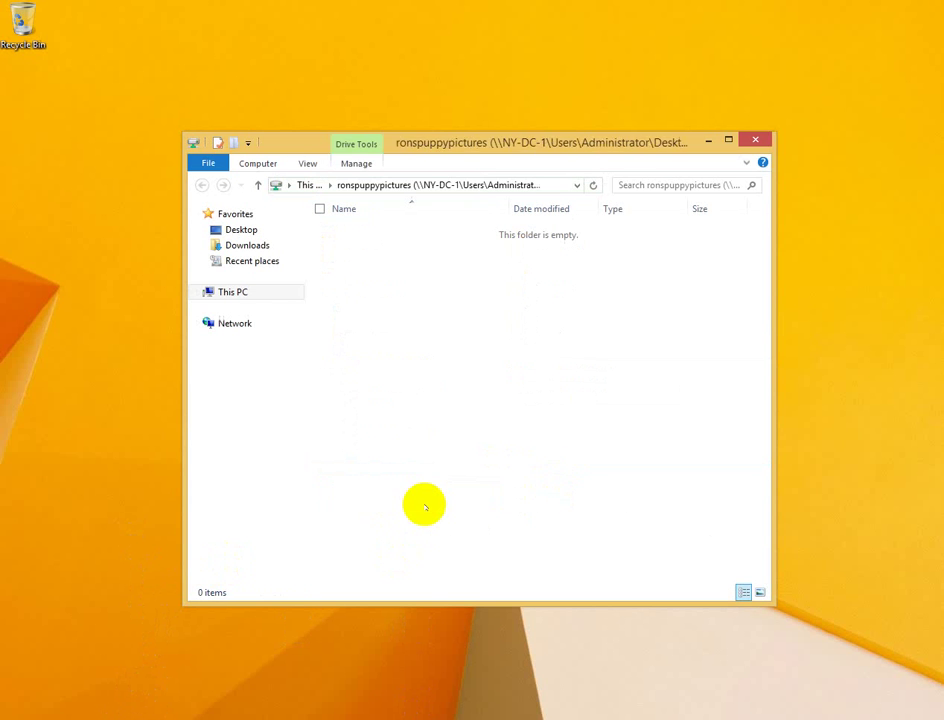
{"action": "right_click", "coordinate": [455, 264]}
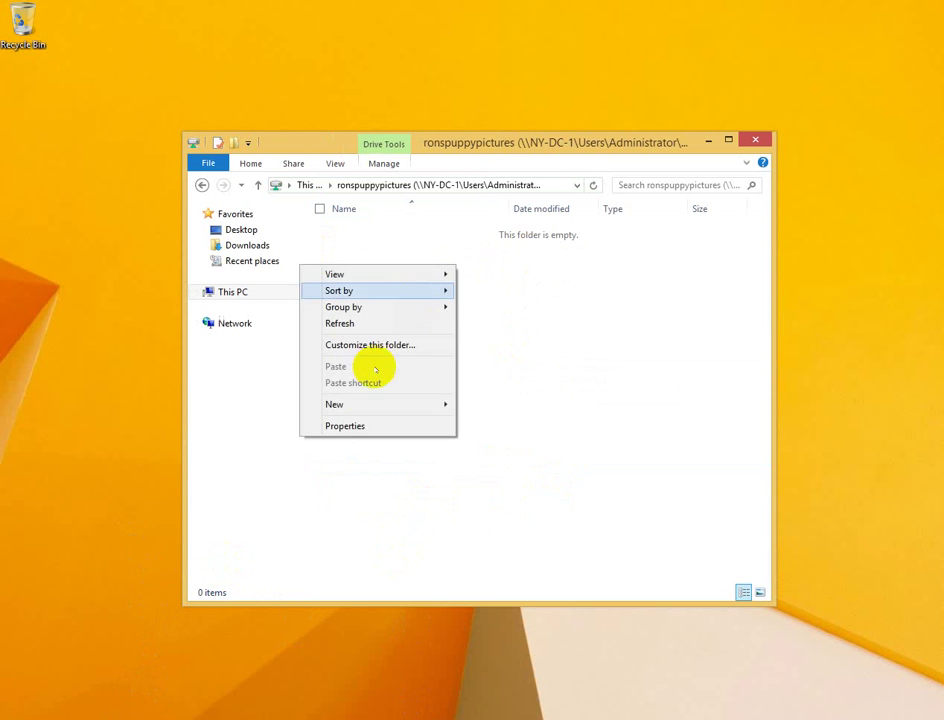
{"action": "mouse_move", "coordinate": [335, 404]}
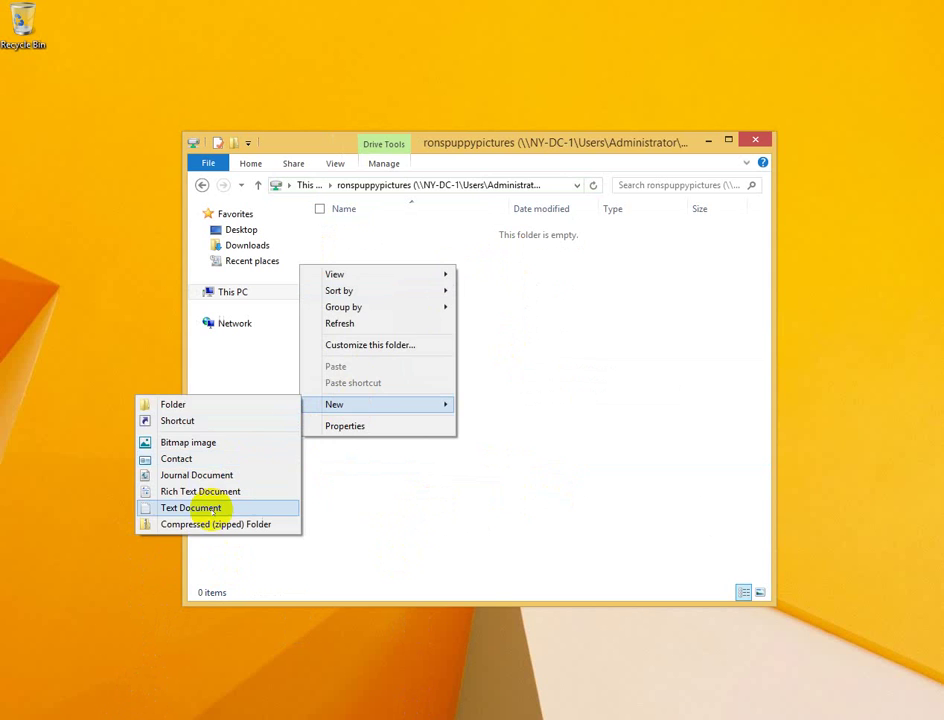
{"action": "left_click", "coordinate": [203, 505]}
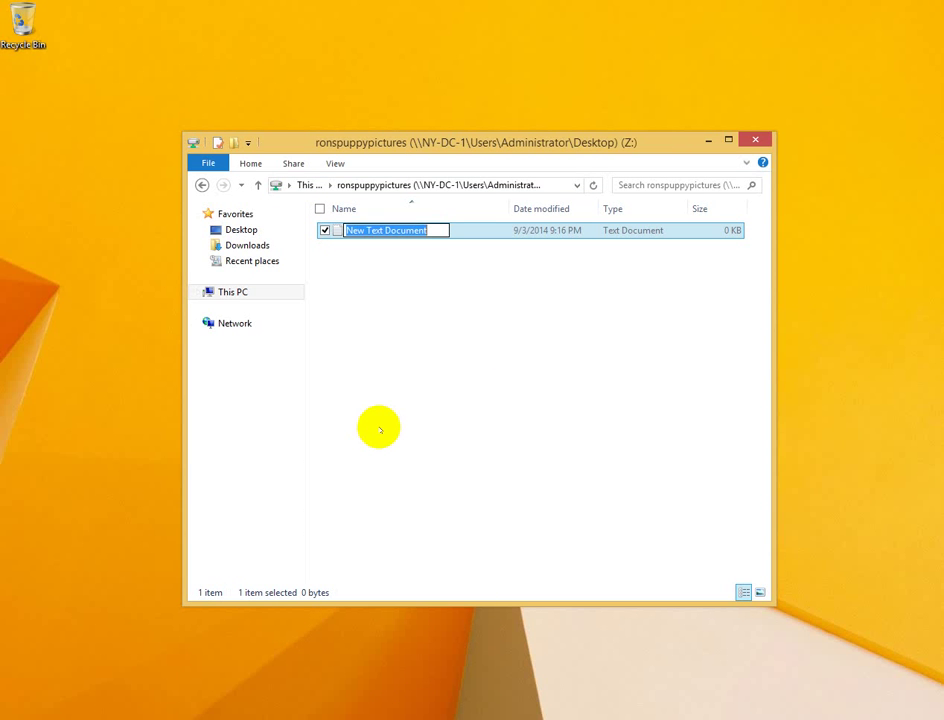
{"action": "type", "text": "new pic"}
{"action": "key", "text": "Return"}
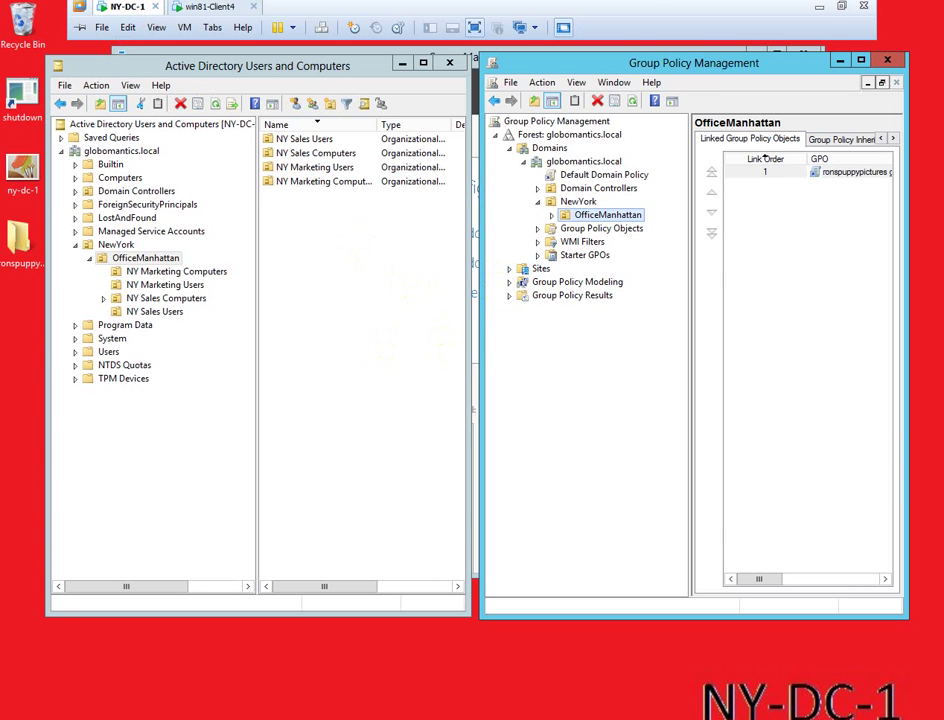
{"action": "double_click", "coordinate": [20, 240]}
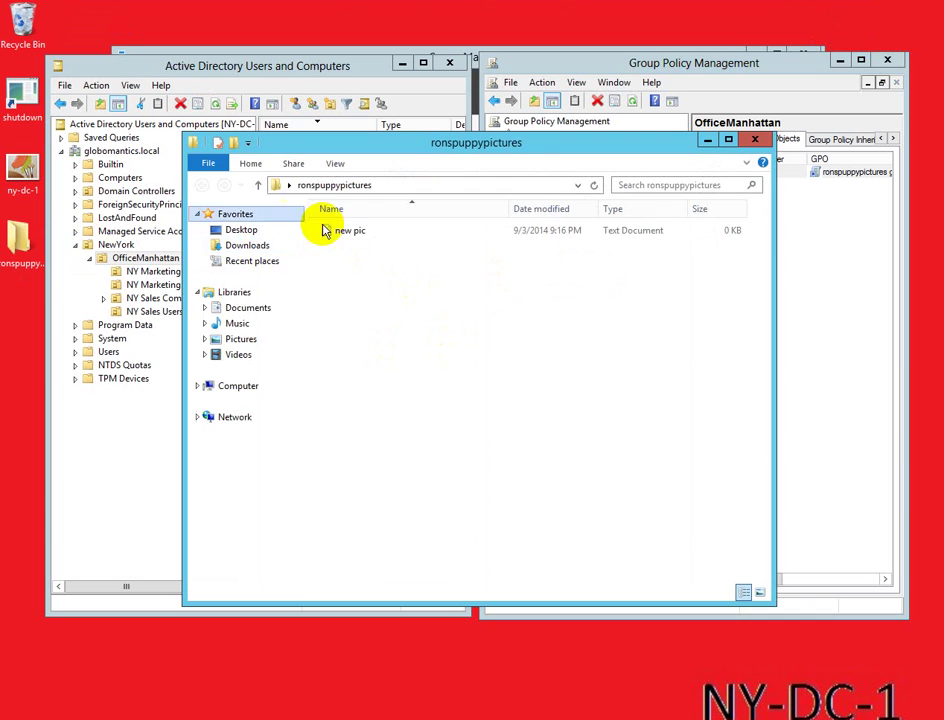
{"action": "left_click", "coordinate": [754, 140]}
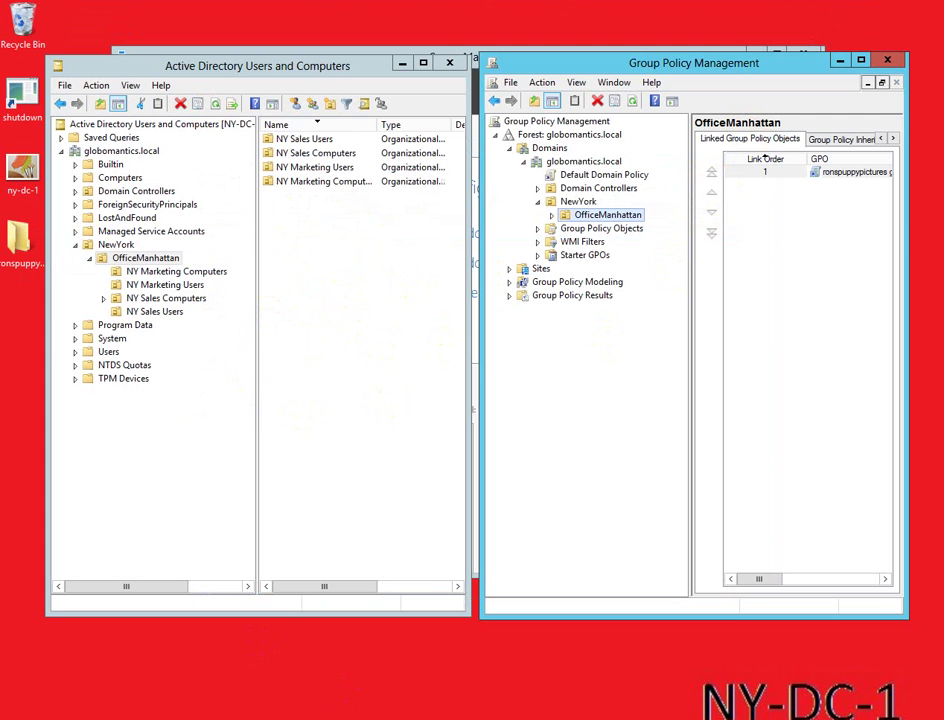
{"action": "mouse_move", "coordinate": [327, 3]}
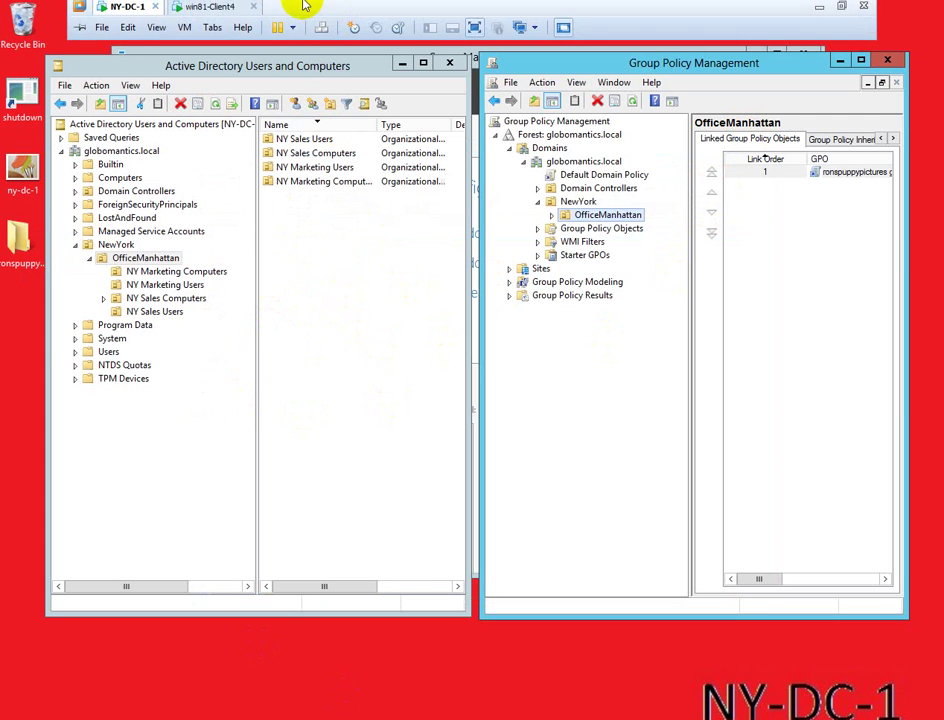
Step: On the Windows 8.1 client, sign out of the current account from the Start screen
{"action": "left_click", "coordinate": [215, 7]}
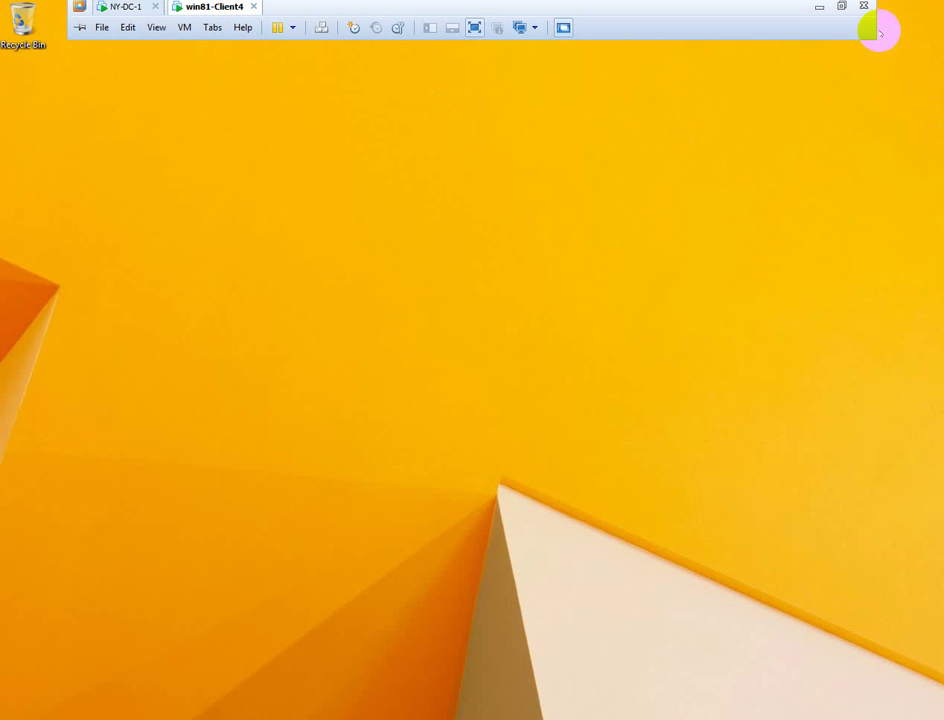
{"action": "mouse_move", "coordinate": [938, 5]}
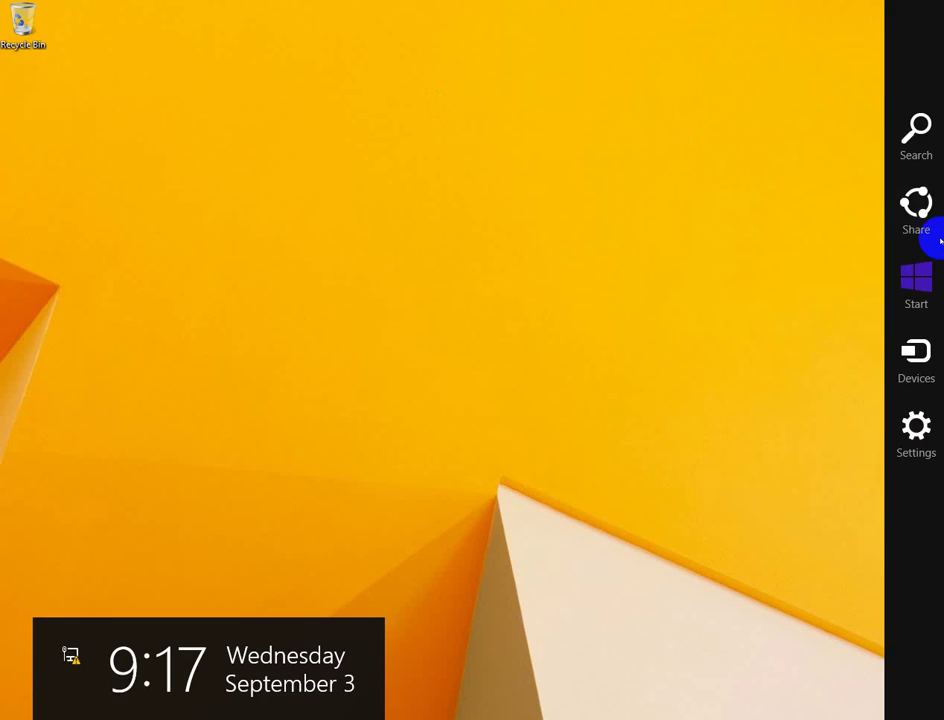
{"action": "left_click", "coordinate": [928, 264]}
{"action": "left_click", "coordinate": [876, 55]}
{"action": "left_click", "coordinate": [793, 163]}
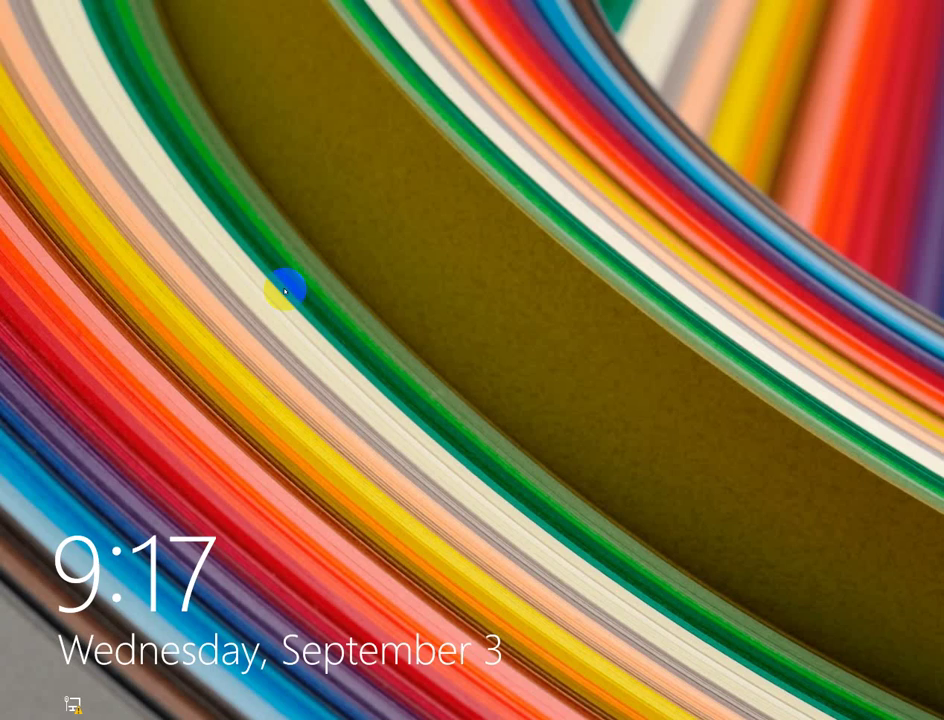
Step: Sign in as another globomantics domain user with that user's password
{"action": "left_click", "coordinate": [375, 228]}
{"action": "left_click", "coordinate": [538, 293]}
{"action": "type", "text": "globomantics\\"}
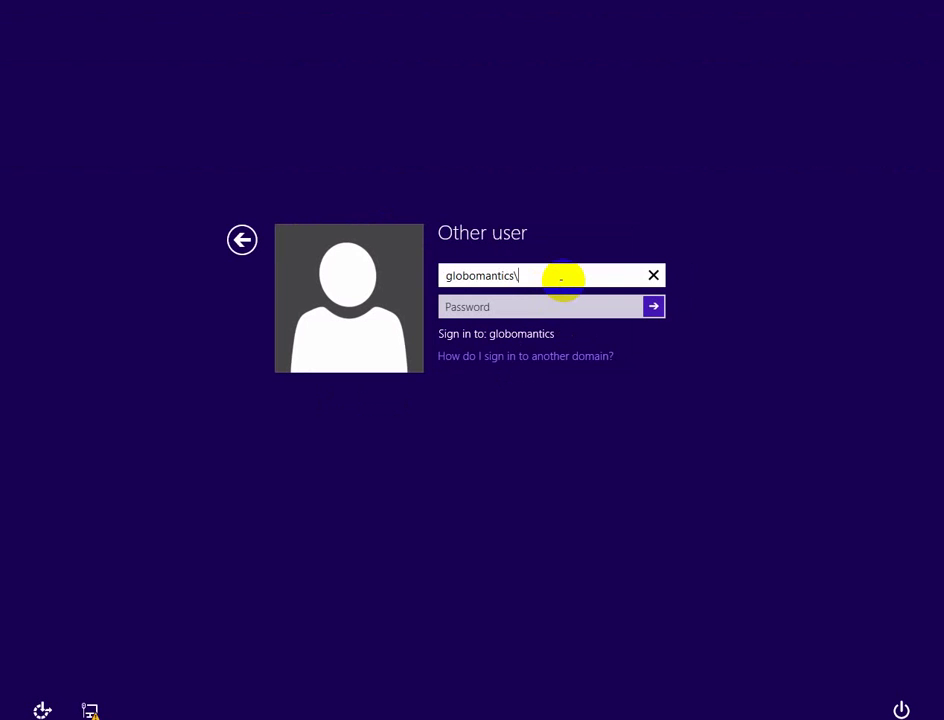
{"action": "type", "text": "jo"}
{"action": "key", "text": "Tab"}
{"action": "type", "text": "••••"}
{"action": "key", "text": "Return"}
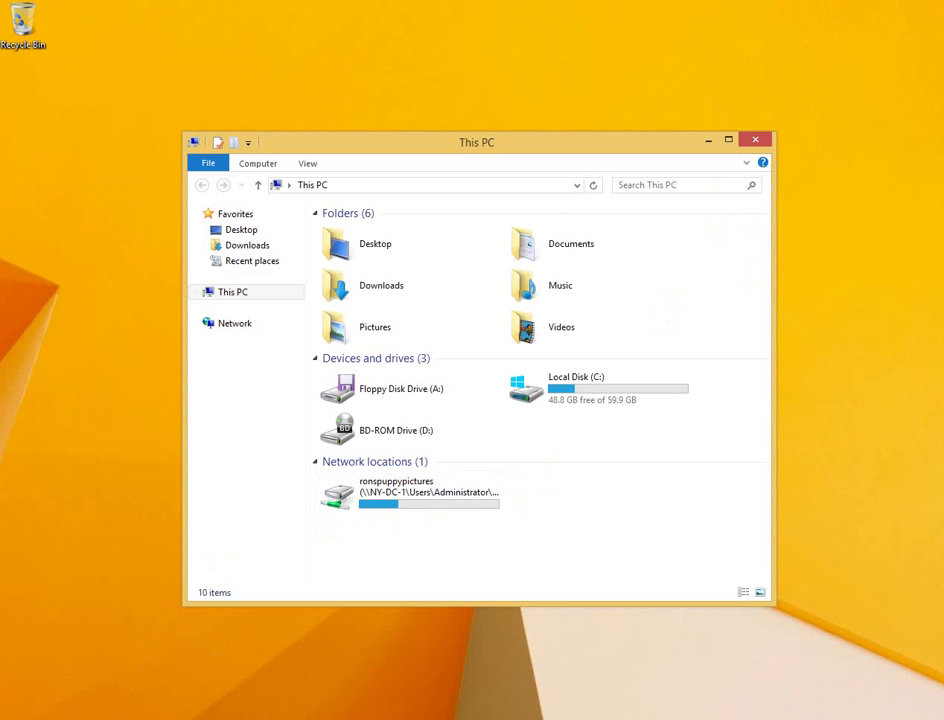
{"action": "mouse_move", "coordinate": [548, 17]}
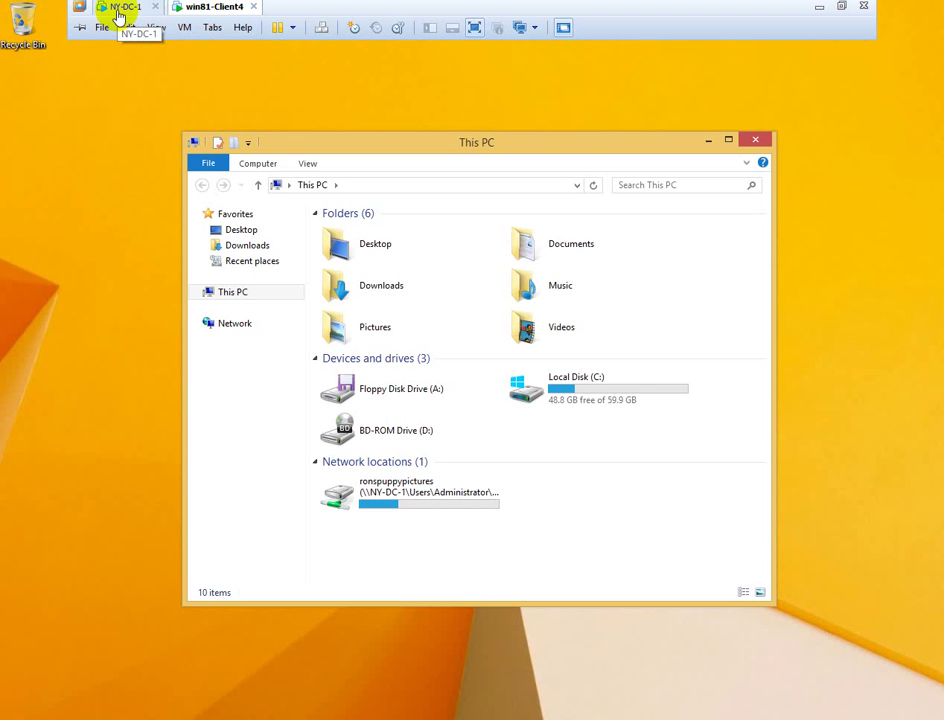
Step: On NY-DC-1, create a new folder named marketingstats on the desktop
{"action": "left_click", "coordinate": [118, 16]}
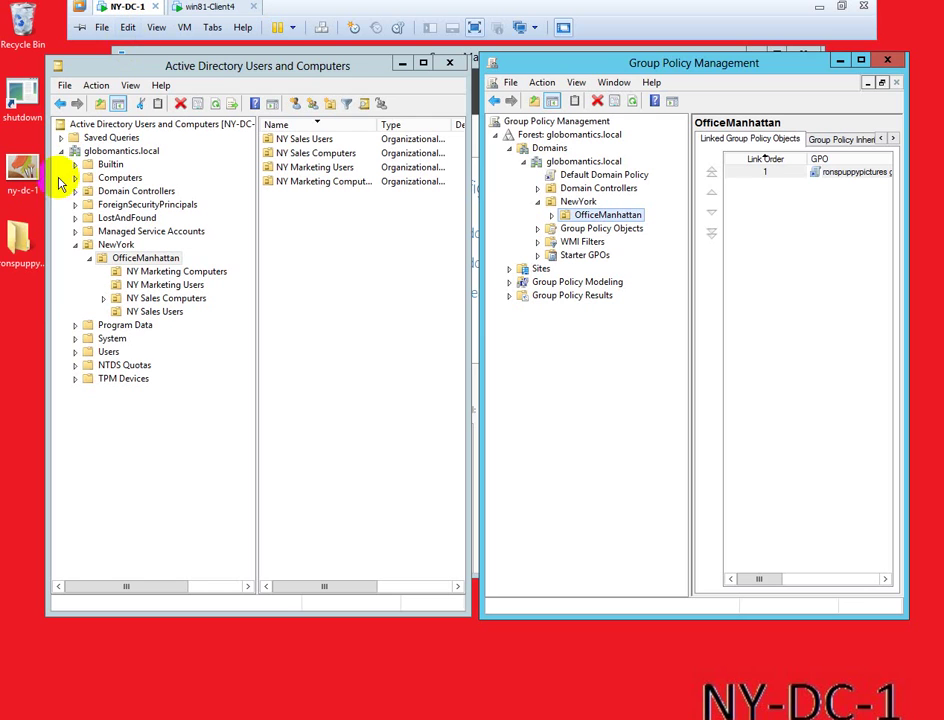
{"action": "right_click", "coordinate": [18, 318]}
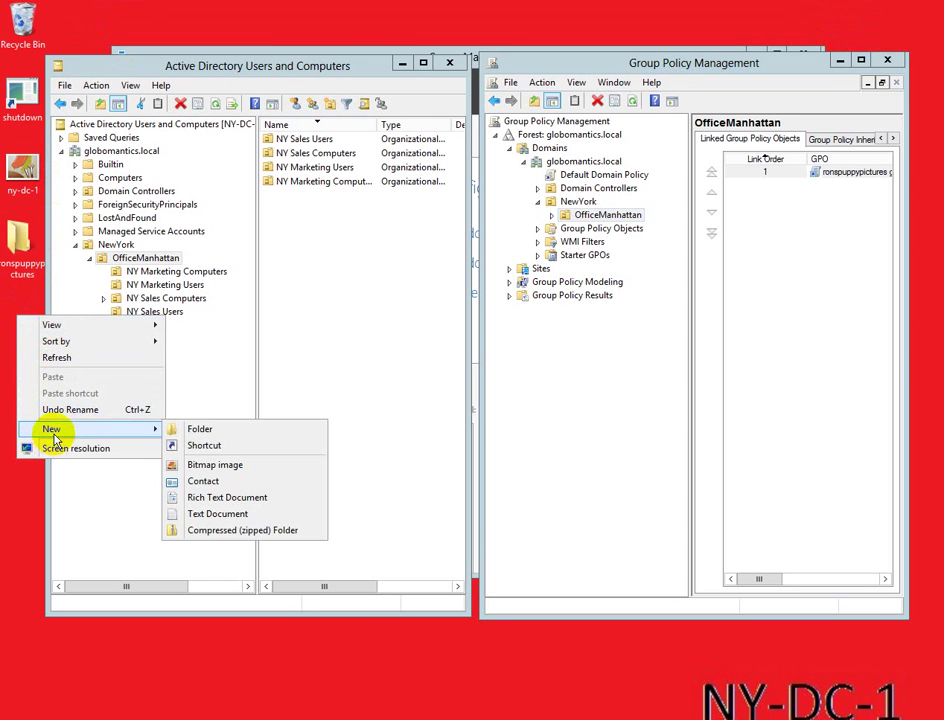
{"action": "left_click", "coordinate": [190, 430]}
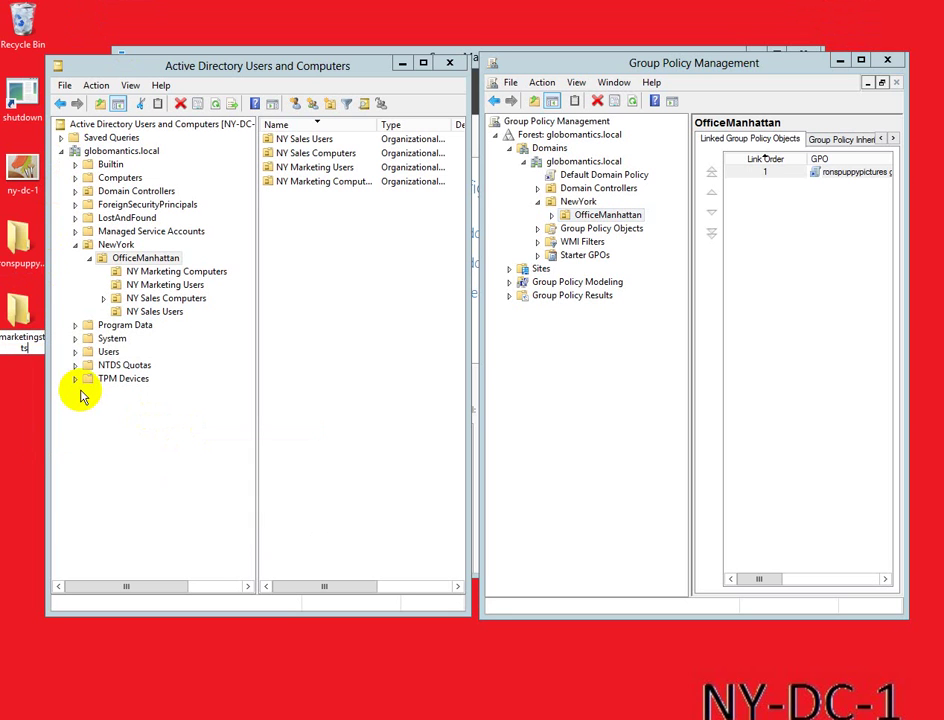
Step: Share the marketingstats folder with Everyone at Read/Write permission
{"action": "right_click", "coordinate": [31, 328]}
{"action": "mouse_move", "coordinate": [77, 370]}
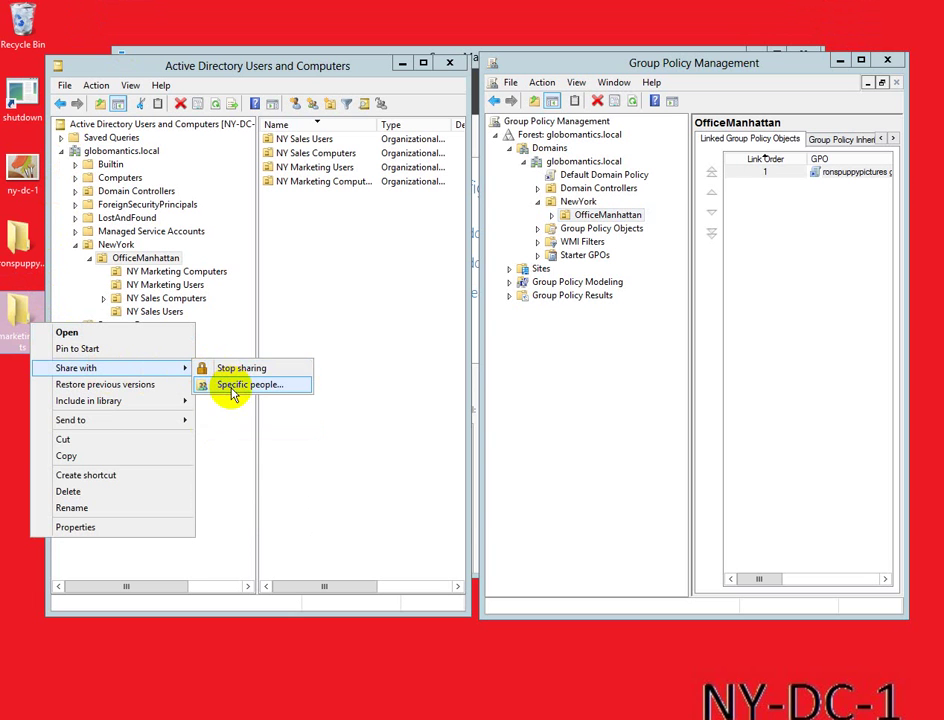
{"action": "left_click", "coordinate": [232, 389]}
{"action": "type", "text": "evveryone"}
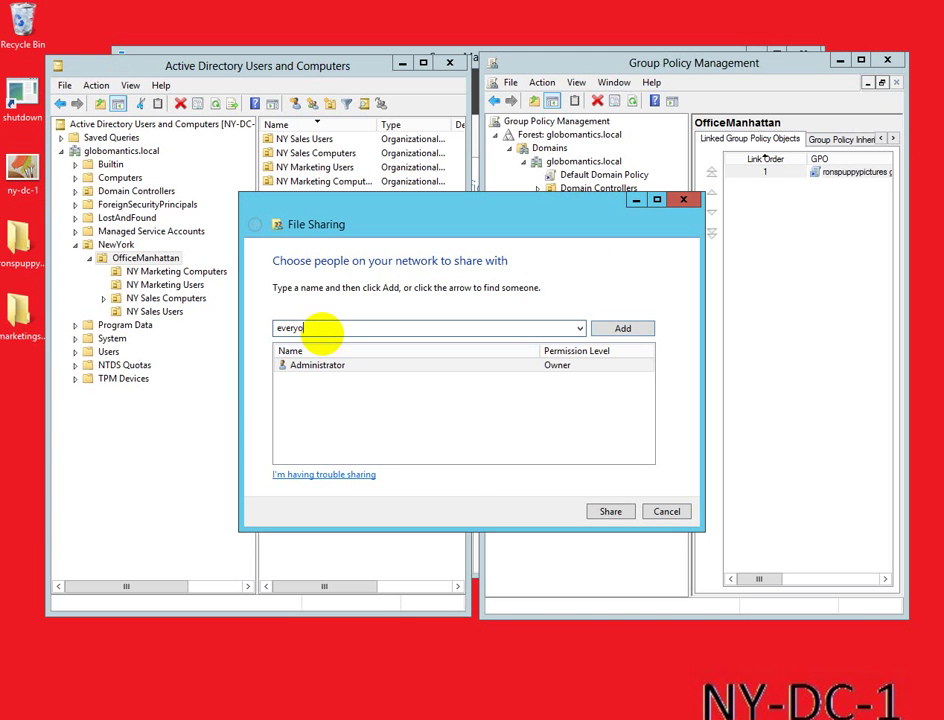
{"action": "left_click", "coordinate": [621, 329]}
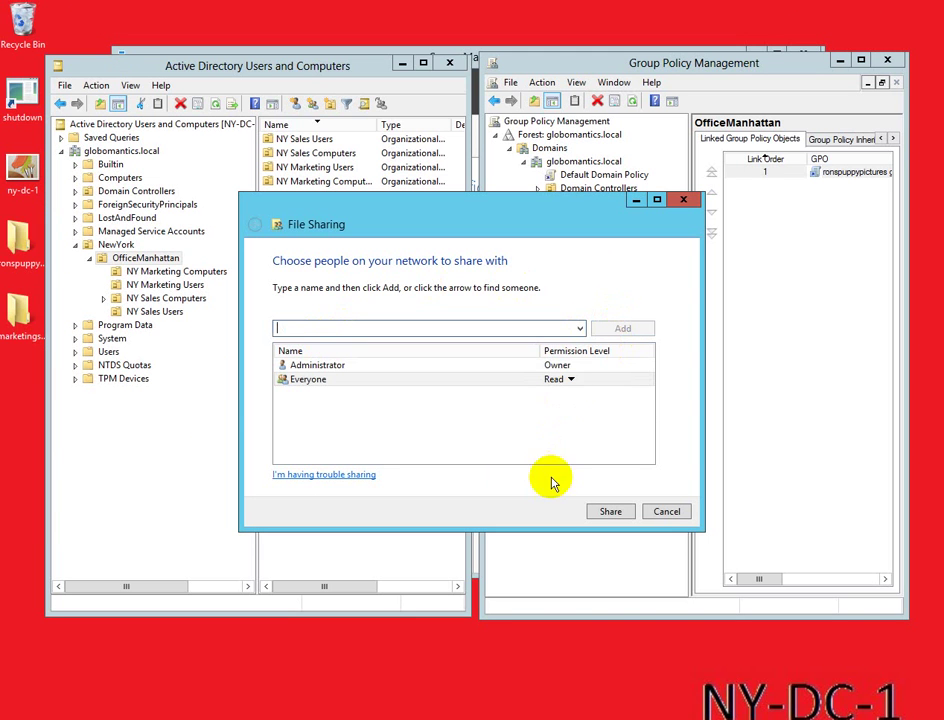
{"action": "left_click", "coordinate": [569, 379]}
{"action": "left_click", "coordinate": [611, 402]}
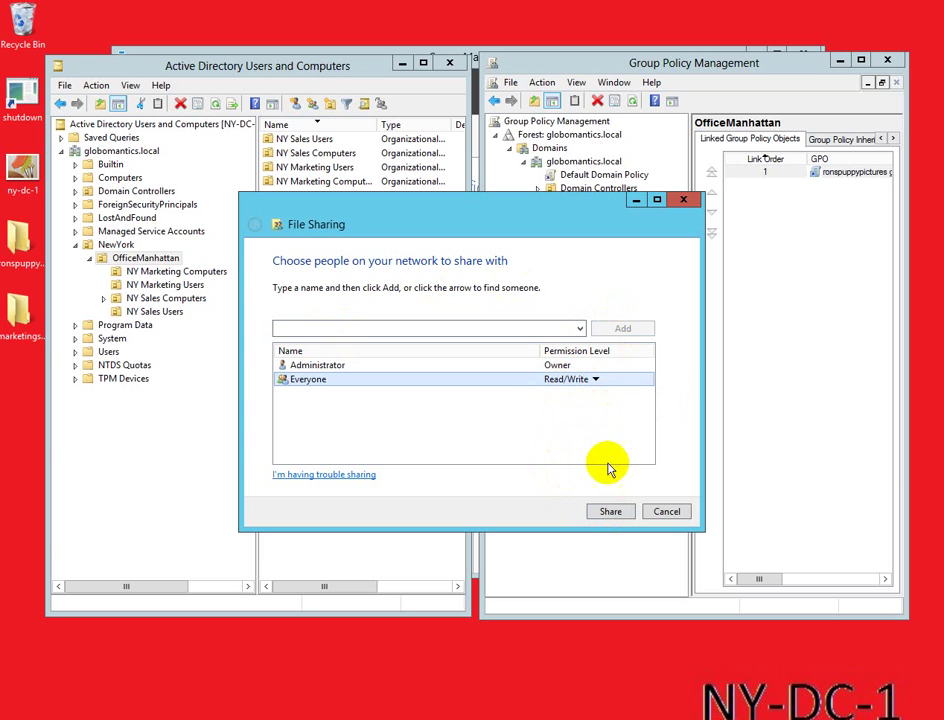
{"action": "left_click", "coordinate": [607, 512]}
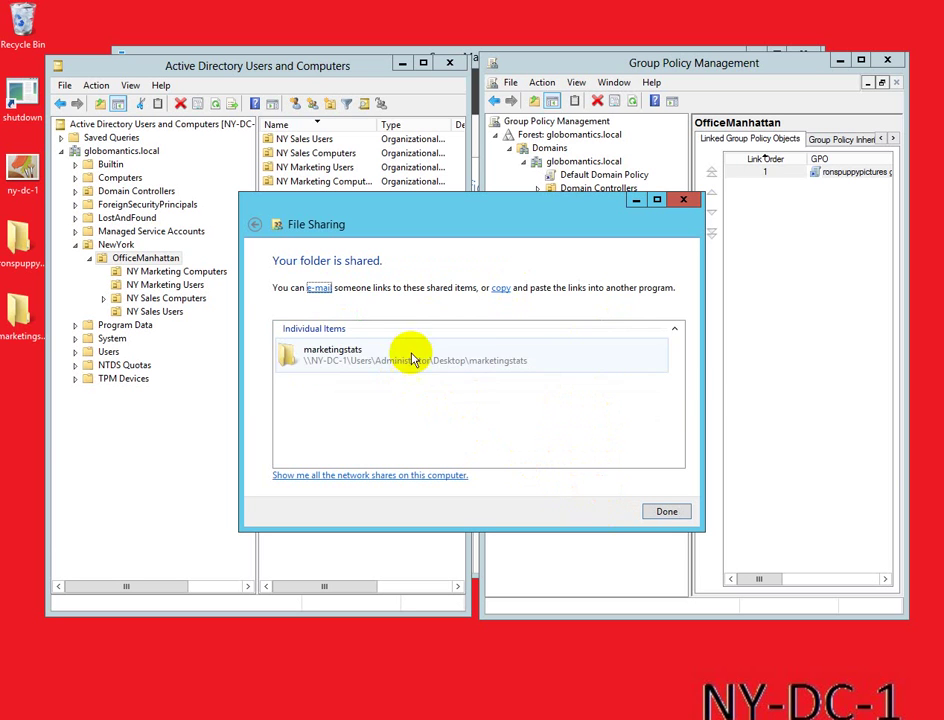
{"action": "left_click", "coordinate": [668, 513]}
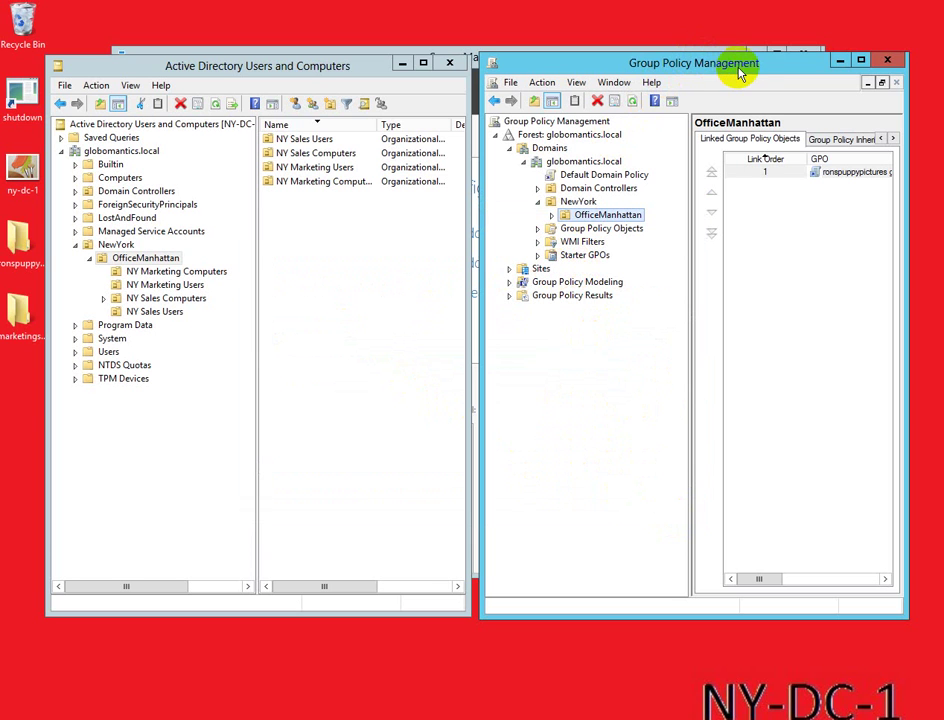
Step: Create a new GPO named 'marketingstats gpo' under Group Policy Objects and select it
{"action": "left_click", "coordinate": [537, 229]}
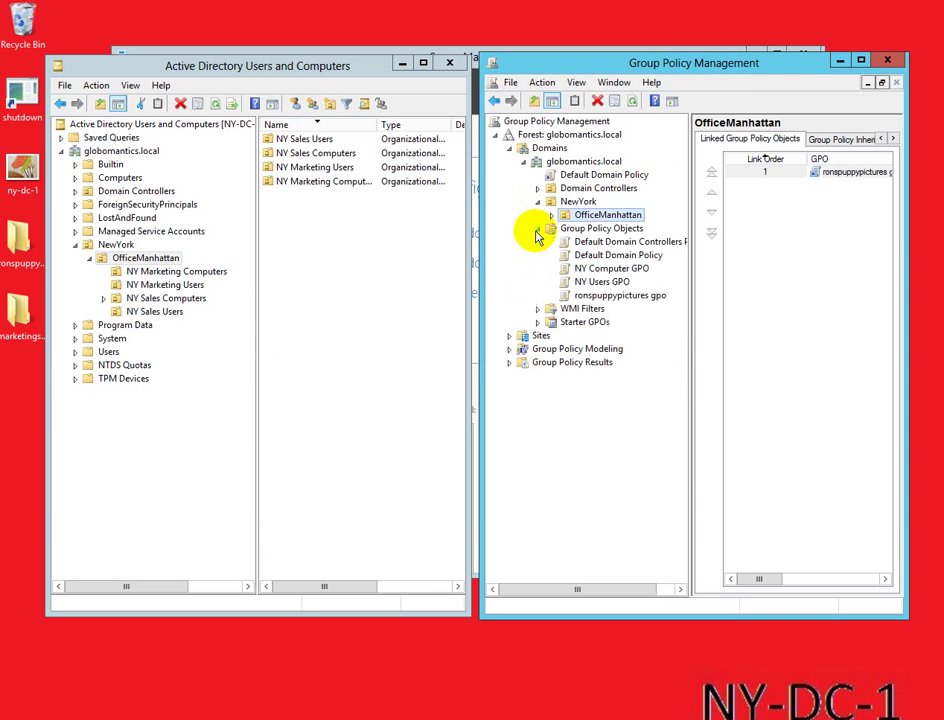
{"action": "right_click", "coordinate": [592, 233]}
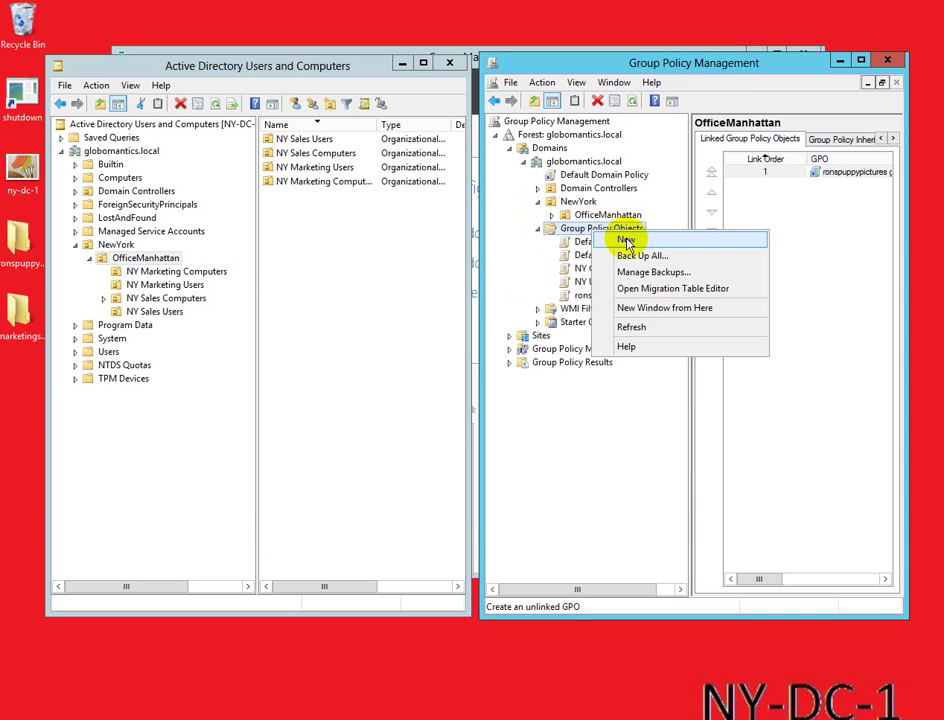
{"action": "left_click", "coordinate": [630, 241]}
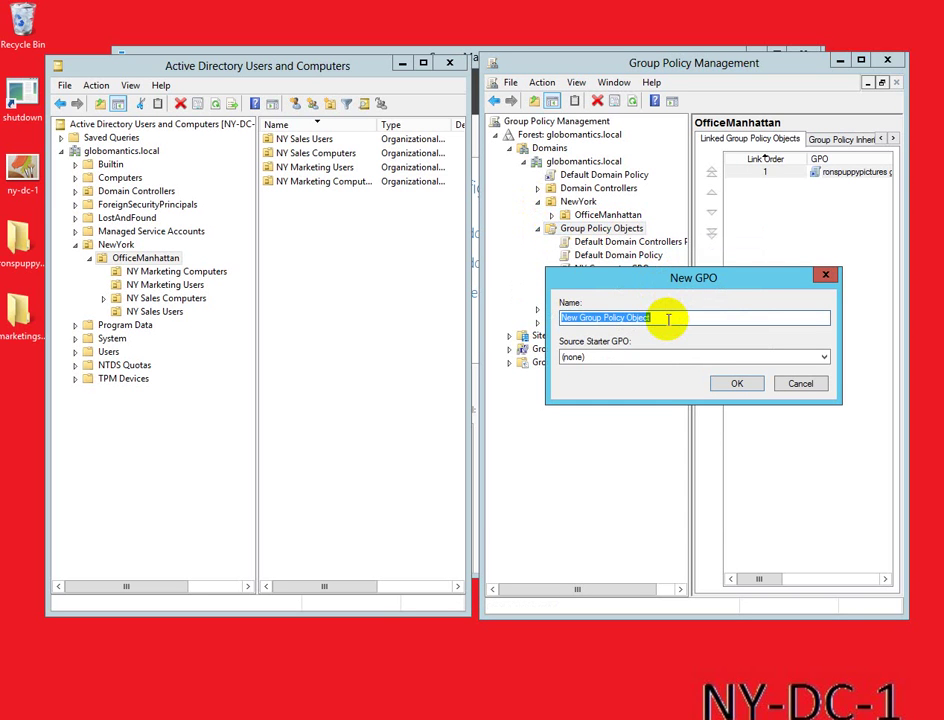
{"action": "type", "text": "marketingstats gpo"}
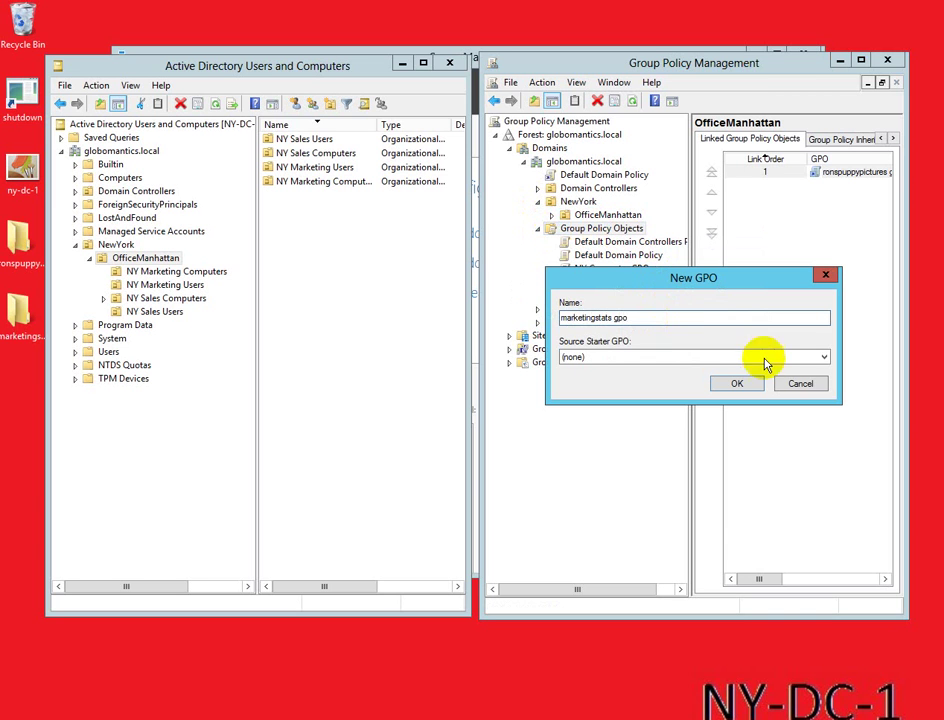
{"action": "left_click", "coordinate": [737, 381]}
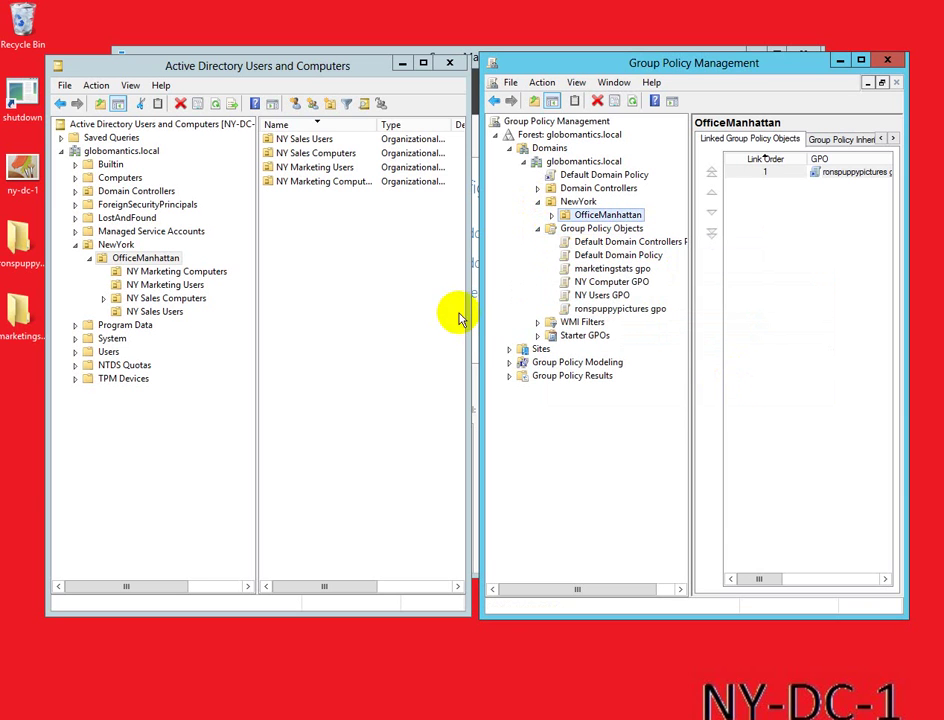
{"action": "left_click", "coordinate": [595, 274]}
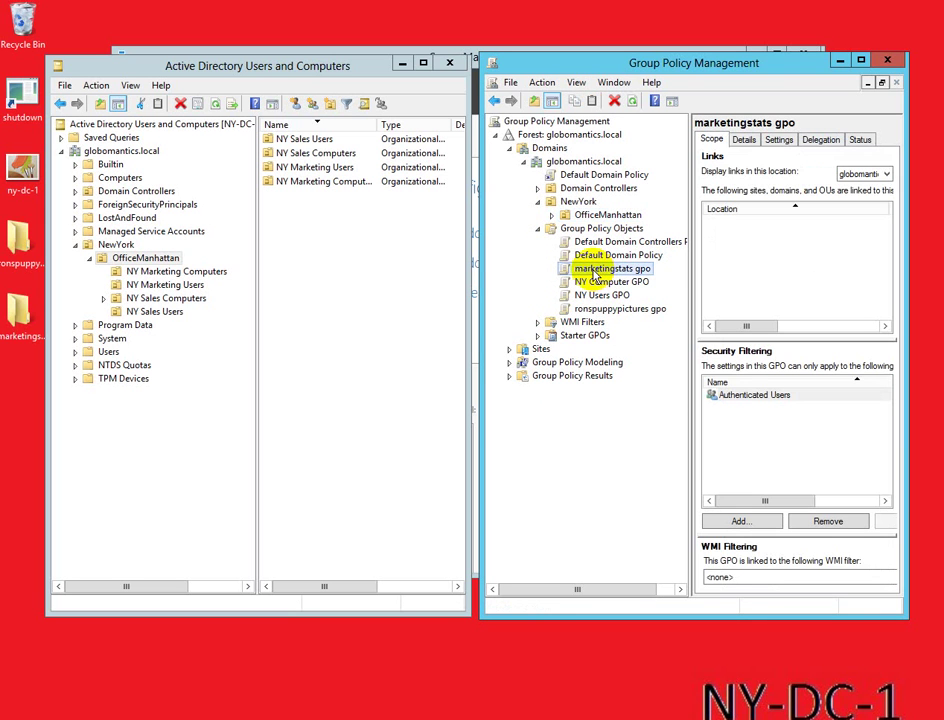
Step: Edit marketingstats gpo and go to User Preferences > Windows Settings > Drive Maps
{"action": "right_click", "coordinate": [566, 273]}
{"action": "left_click", "coordinate": [571, 279]}
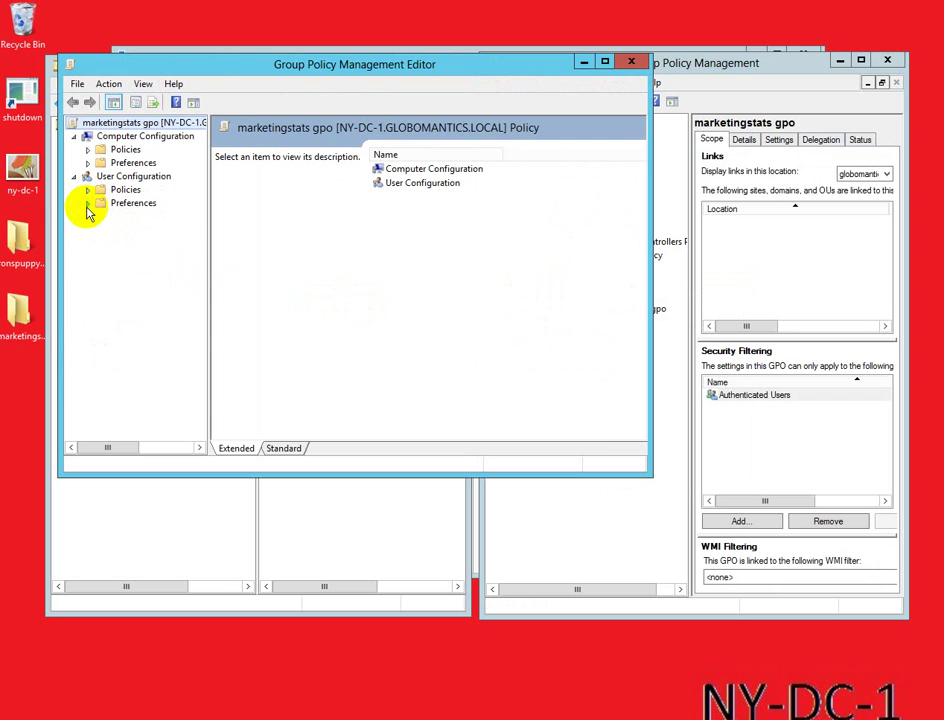
{"action": "left_click", "coordinate": [88, 203]}
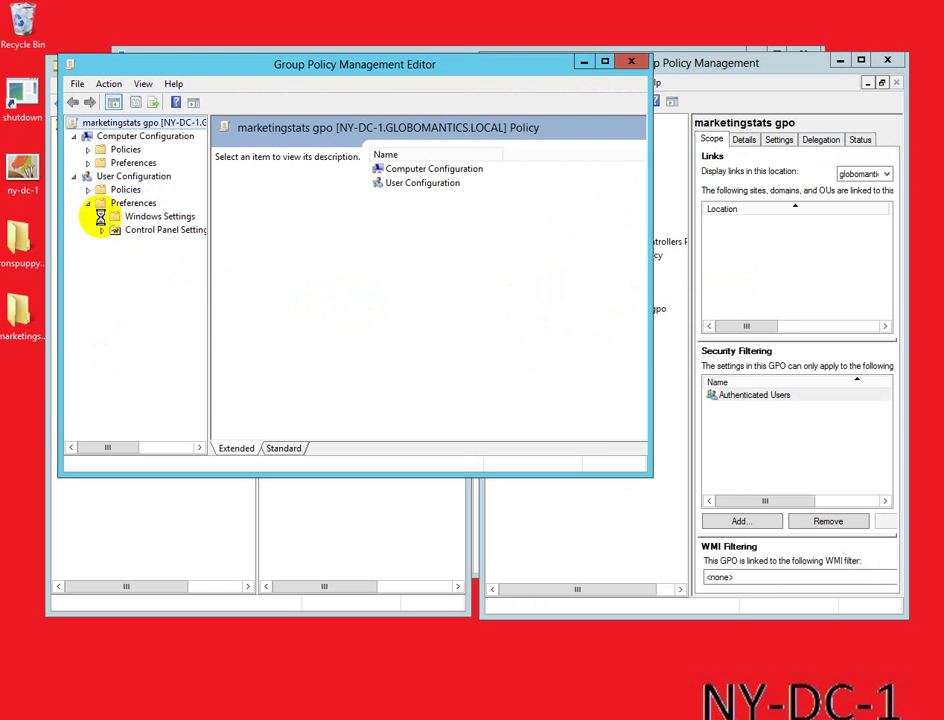
{"action": "left_click", "coordinate": [101, 217]}
{"action": "left_click", "coordinate": [155, 243]}
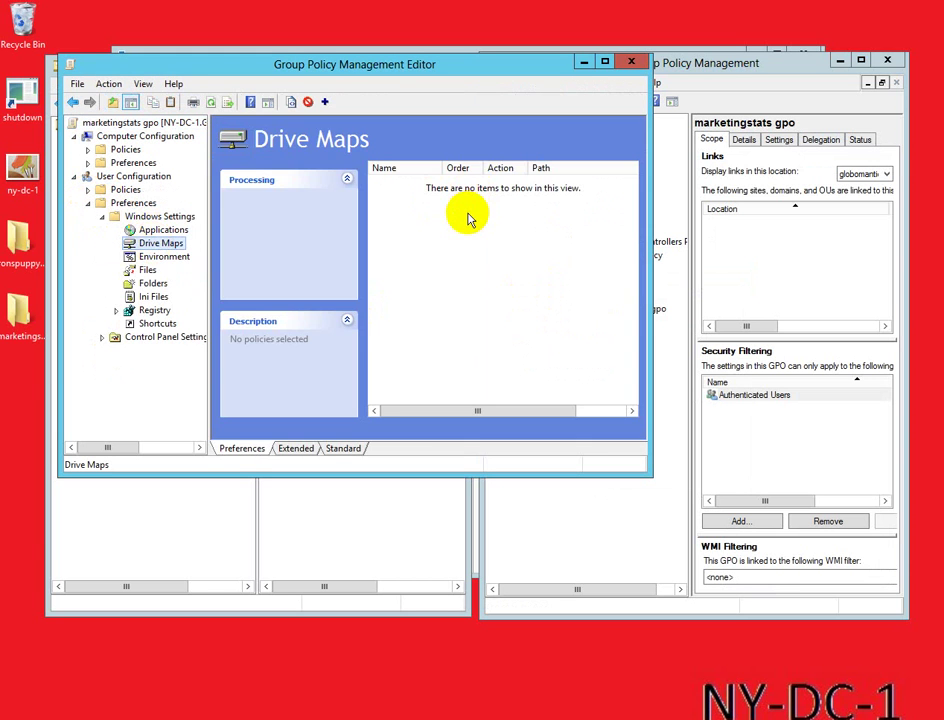
Step: Add a new mapped drive entry with the action set to Create
{"action": "right_click", "coordinate": [468, 214]}
{"action": "mouse_move", "coordinate": [499, 225]}
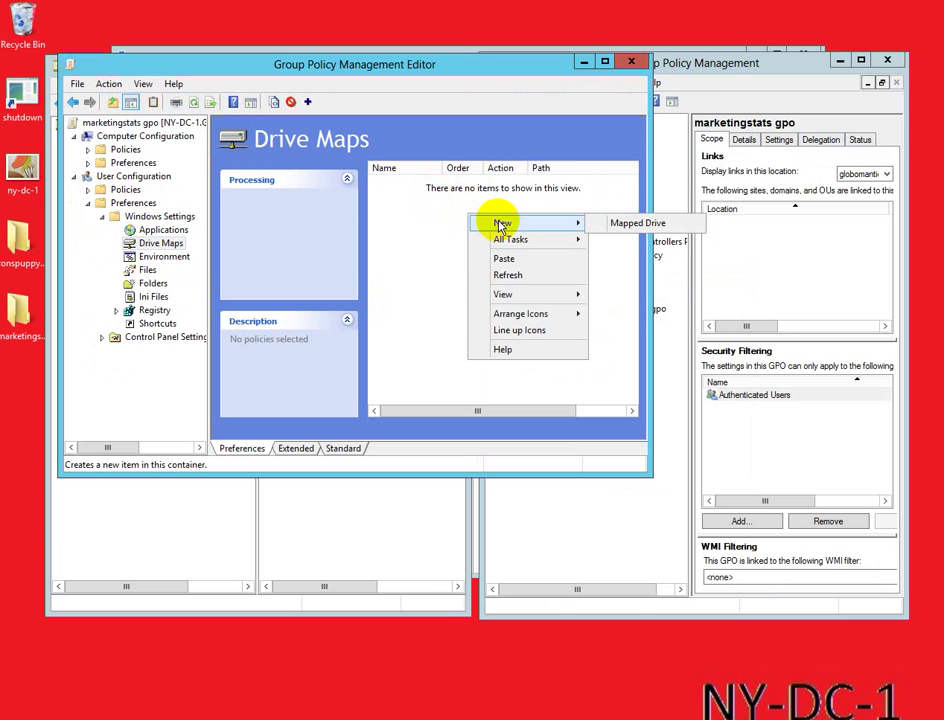
{"action": "left_click", "coordinate": [606, 224]}
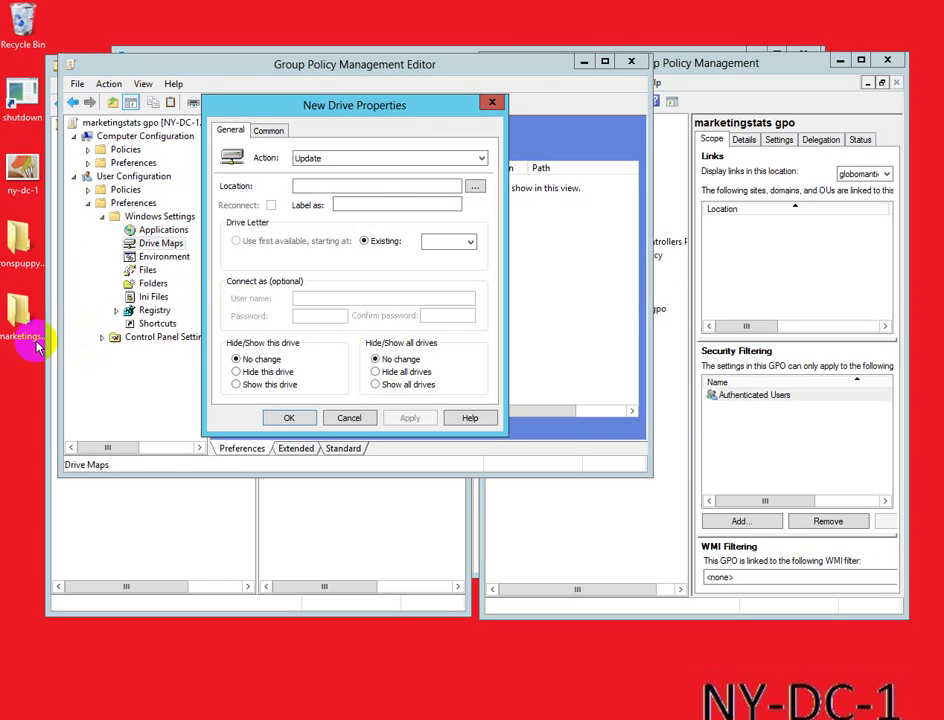
{"action": "left_click", "coordinate": [440, 163]}
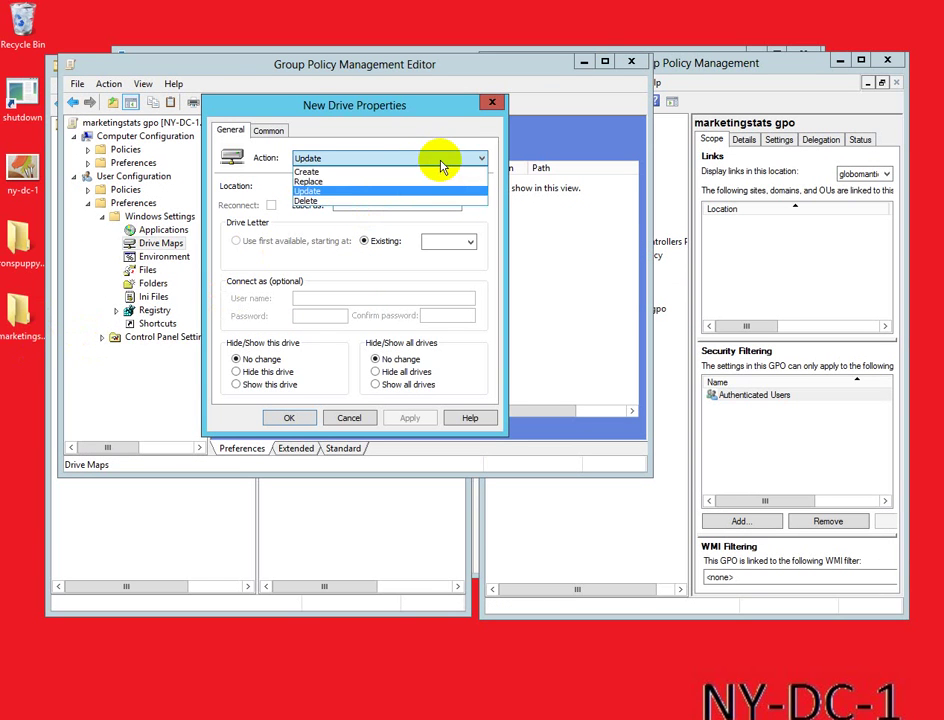
{"action": "left_click", "coordinate": [372, 172]}
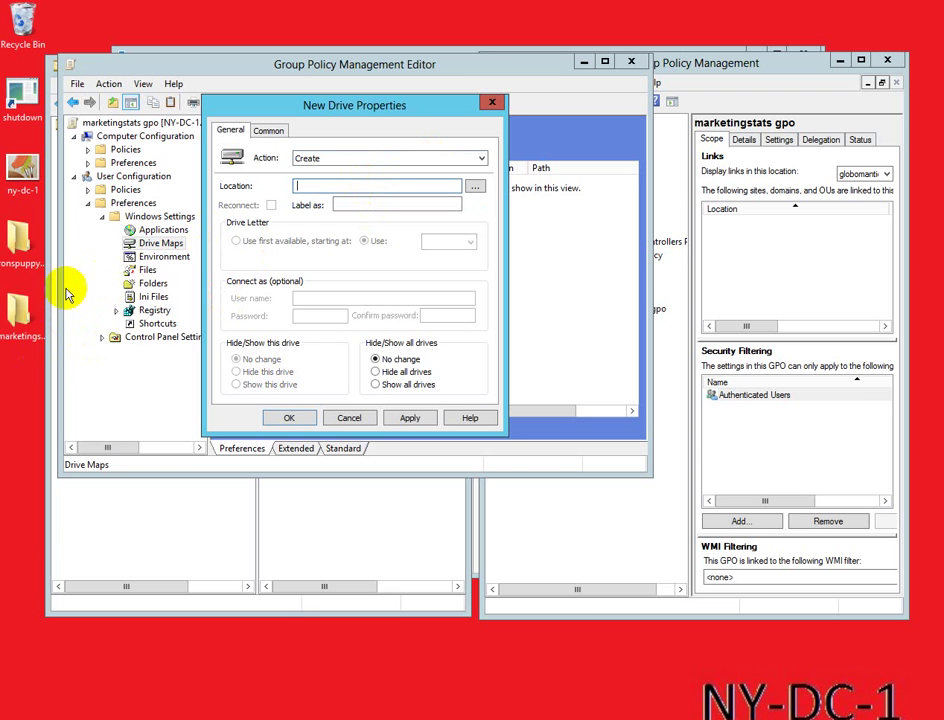
Step: Copy the marketingstats folder's network path from its sharing properties
{"action": "right_click", "coordinate": [20, 314]}
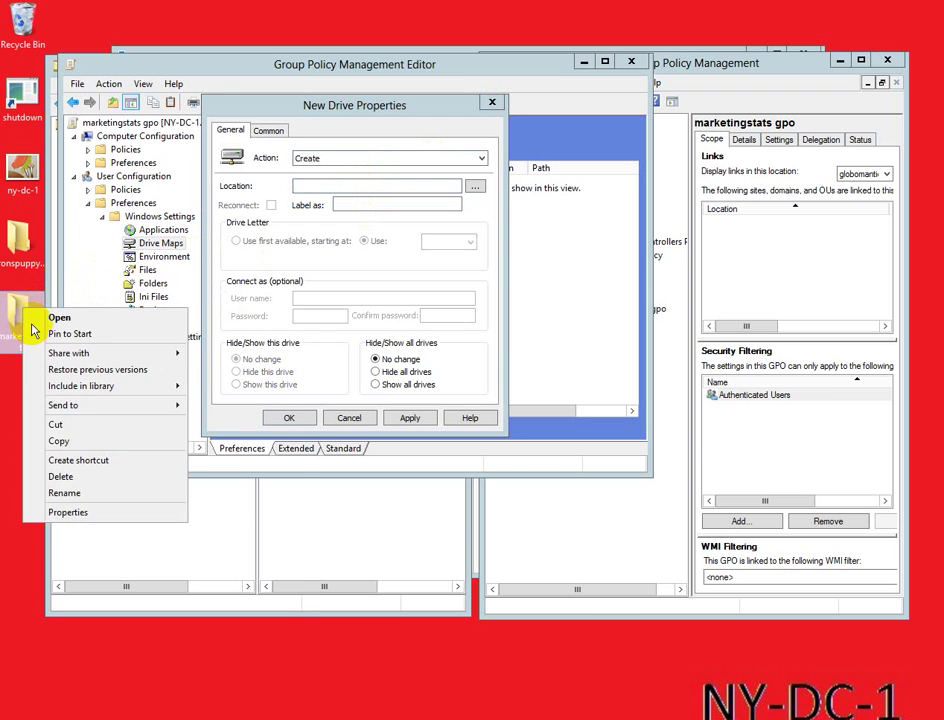
{"action": "left_click", "coordinate": [62, 512]}
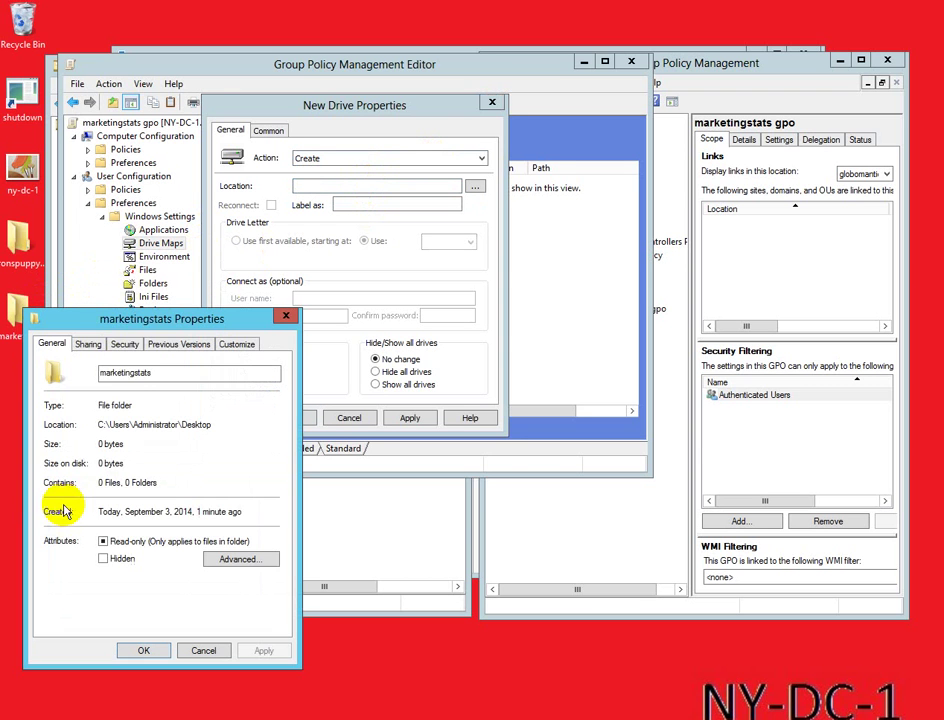
{"action": "left_click", "coordinate": [92, 347]}
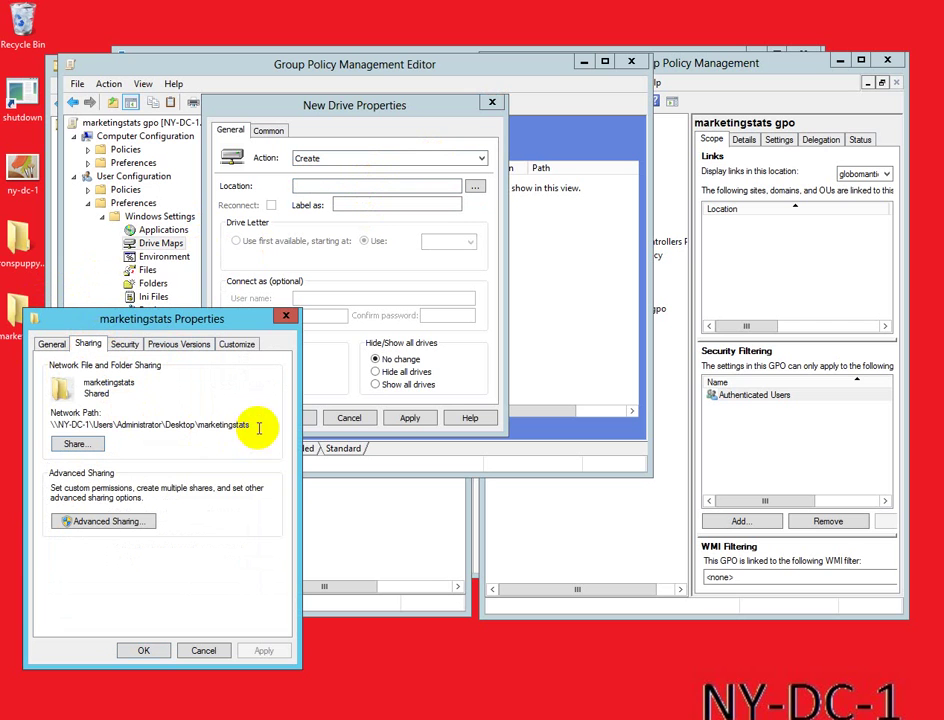
{"action": "left_click_drag", "start_coordinate": [255, 424], "coordinate": [52, 424]}
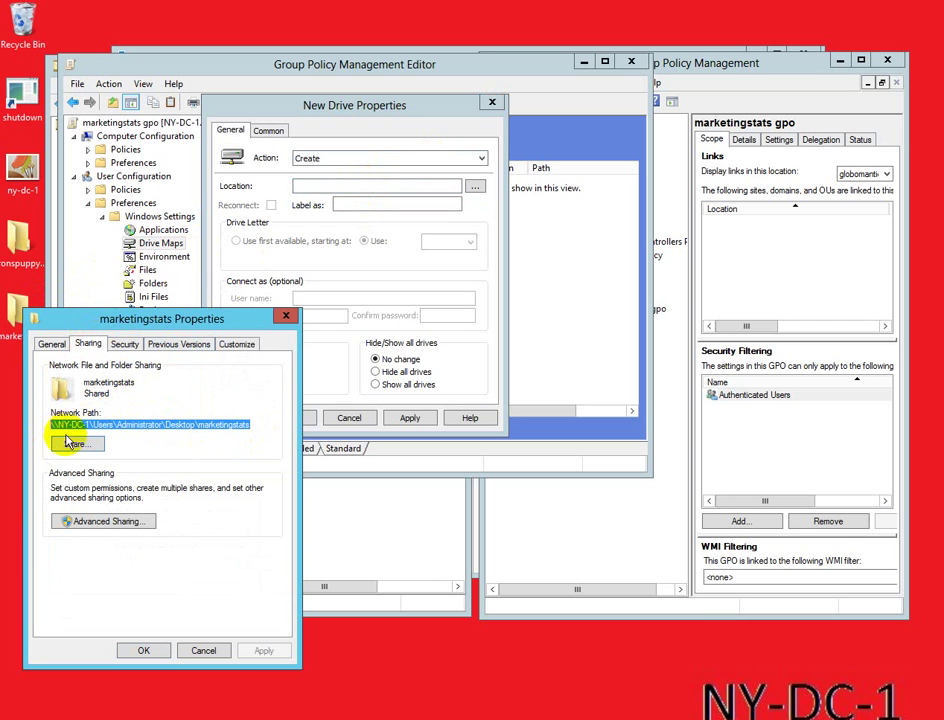
{"action": "right_click", "coordinate": [73, 417]}
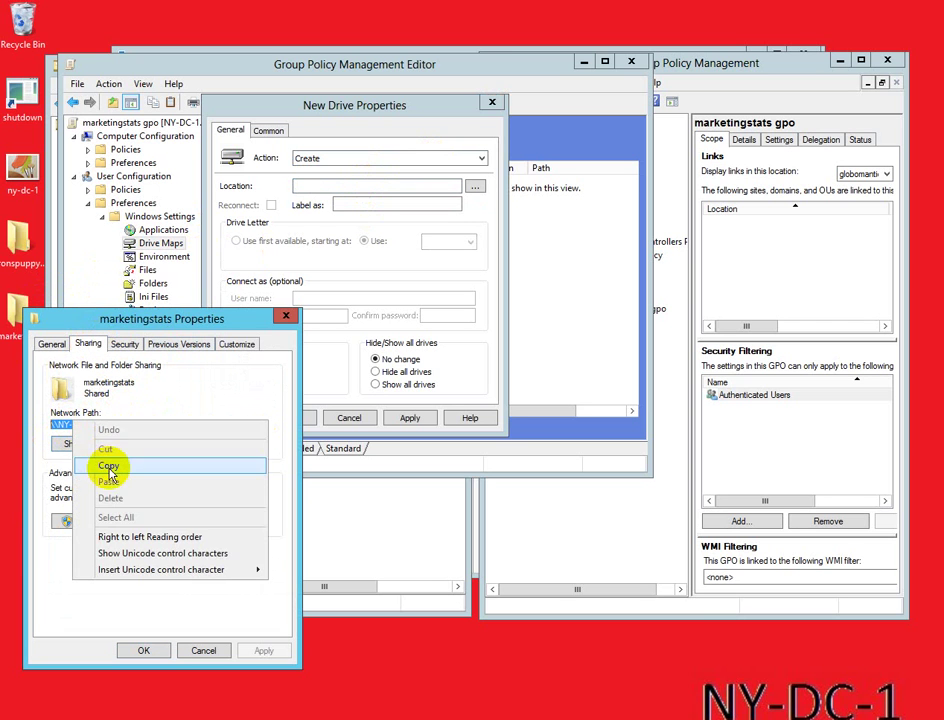
{"action": "left_click", "coordinate": [114, 466]}
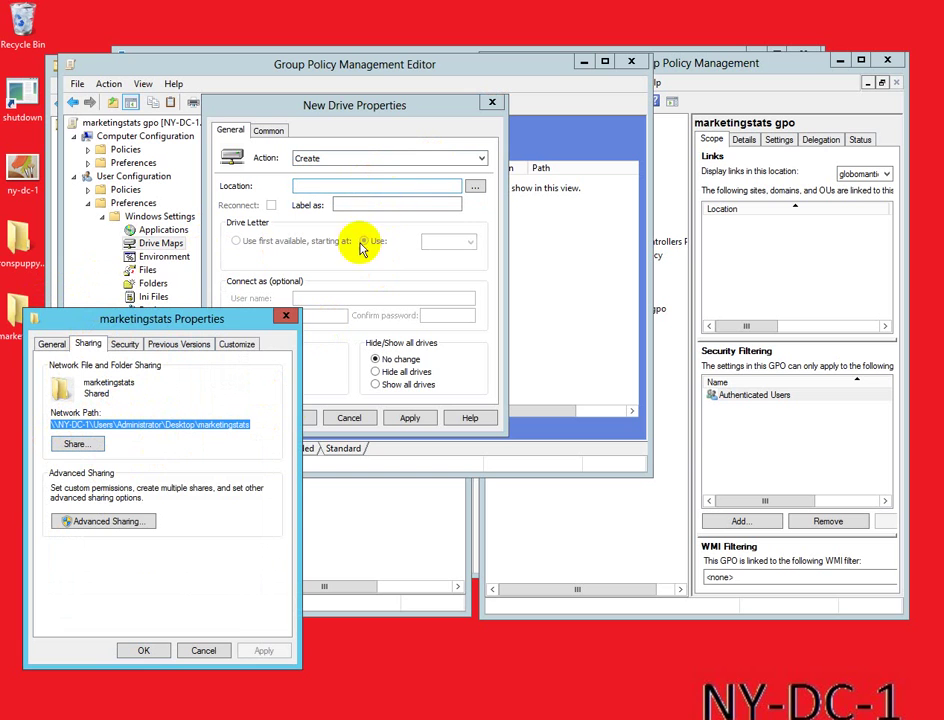
{"action": "left_click", "coordinate": [150, 650]}
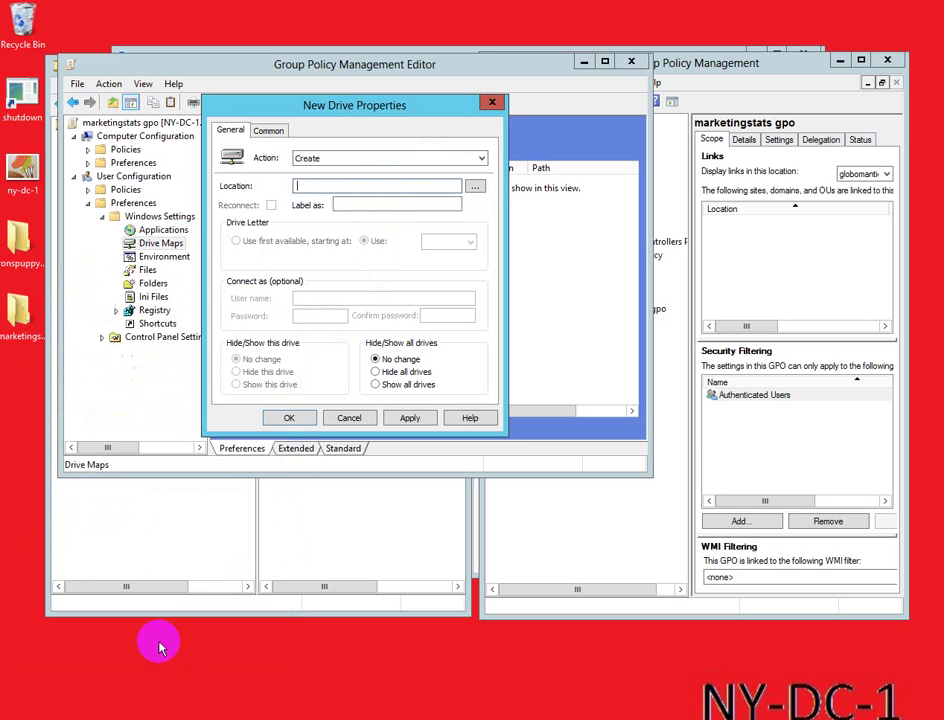
Step: Set the location to the copied share path, drive letter Y:, show this drive, and save
{"action": "right_click", "coordinate": [323, 185]}
{"action": "left_click", "coordinate": [341, 246]}
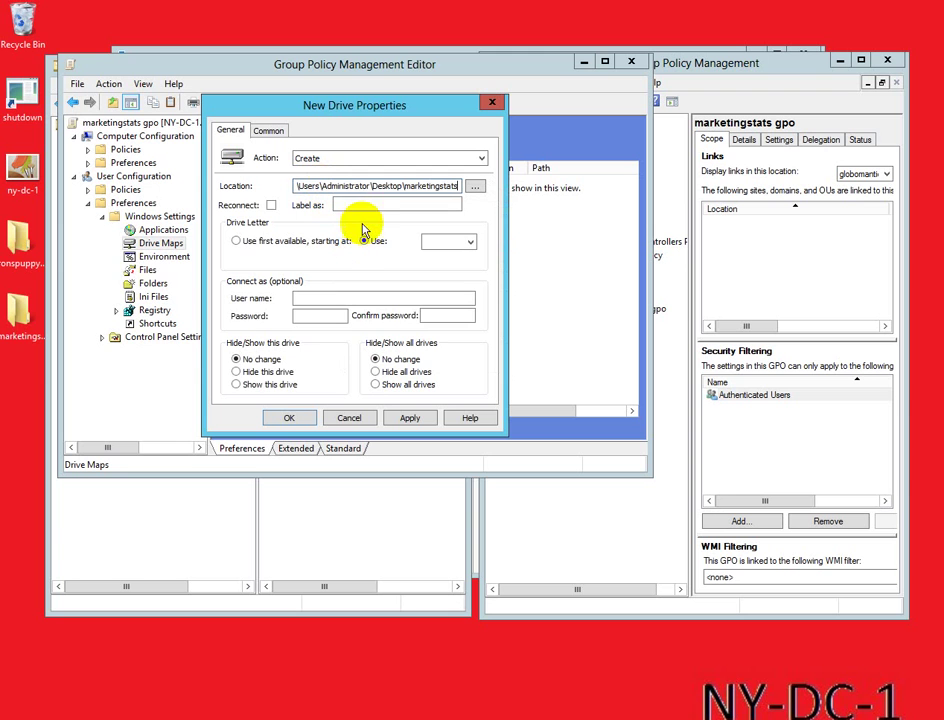
{"action": "left_click", "coordinate": [466, 245]}
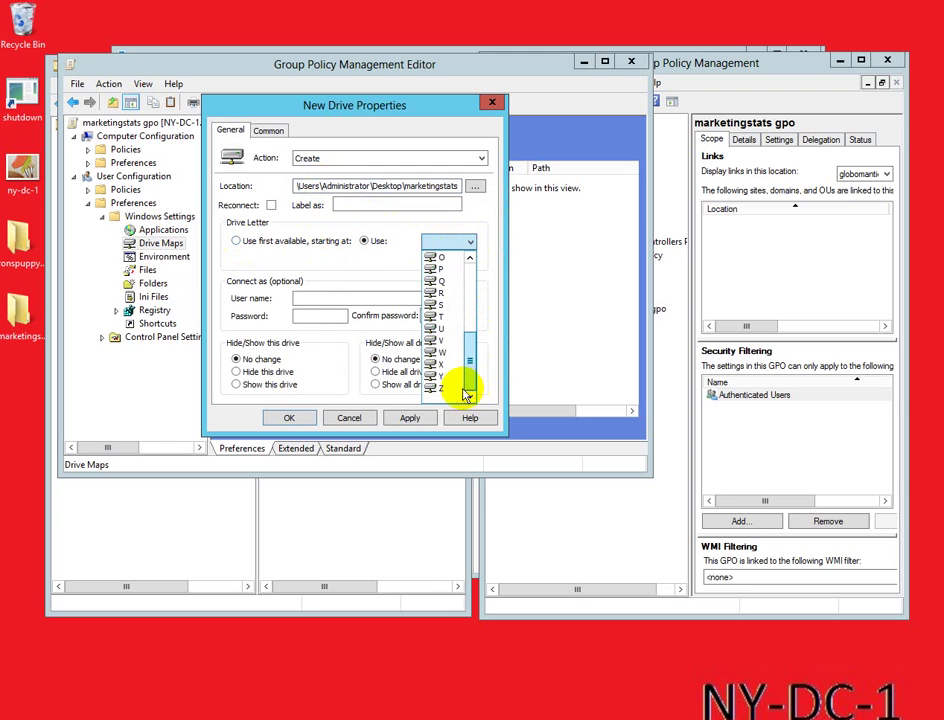
{"action": "left_click", "coordinate": [447, 376]}
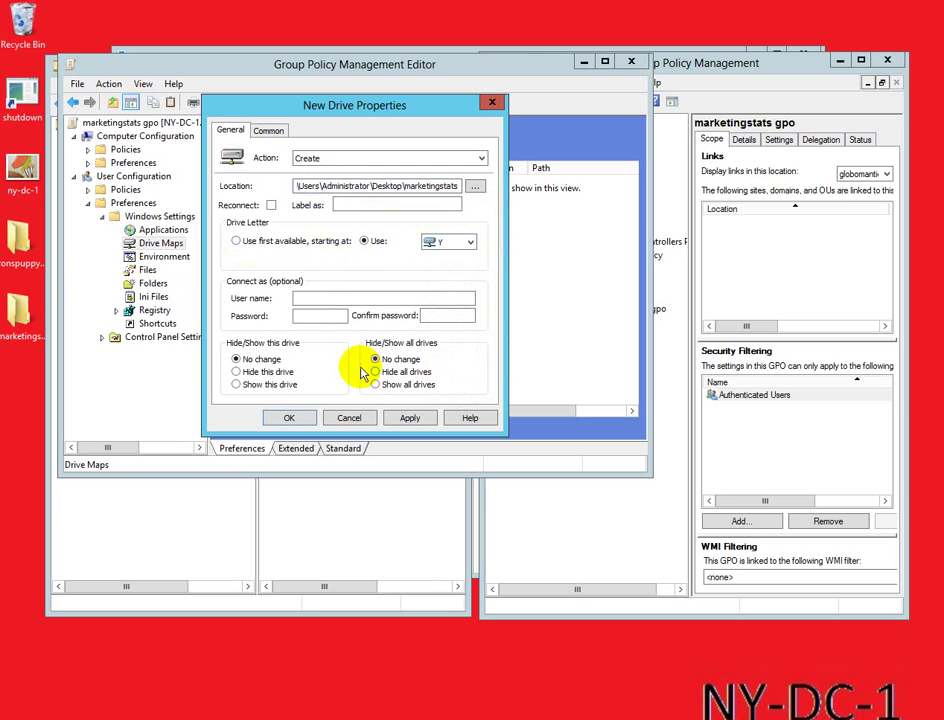
{"action": "left_click", "coordinate": [255, 388]}
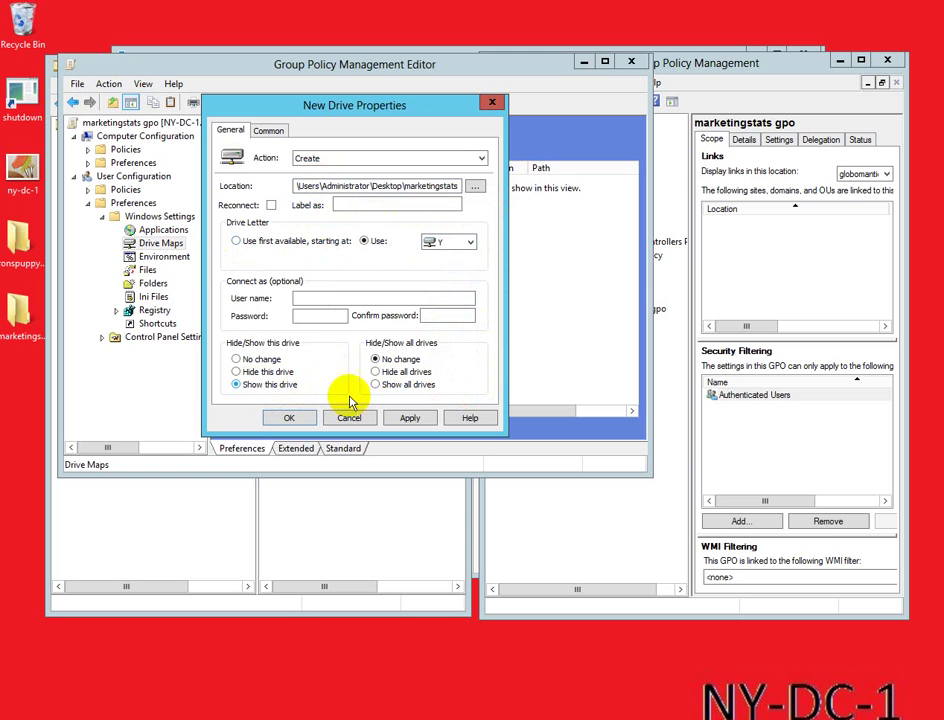
{"action": "left_click", "coordinate": [410, 420]}
{"action": "left_click", "coordinate": [288, 419]}
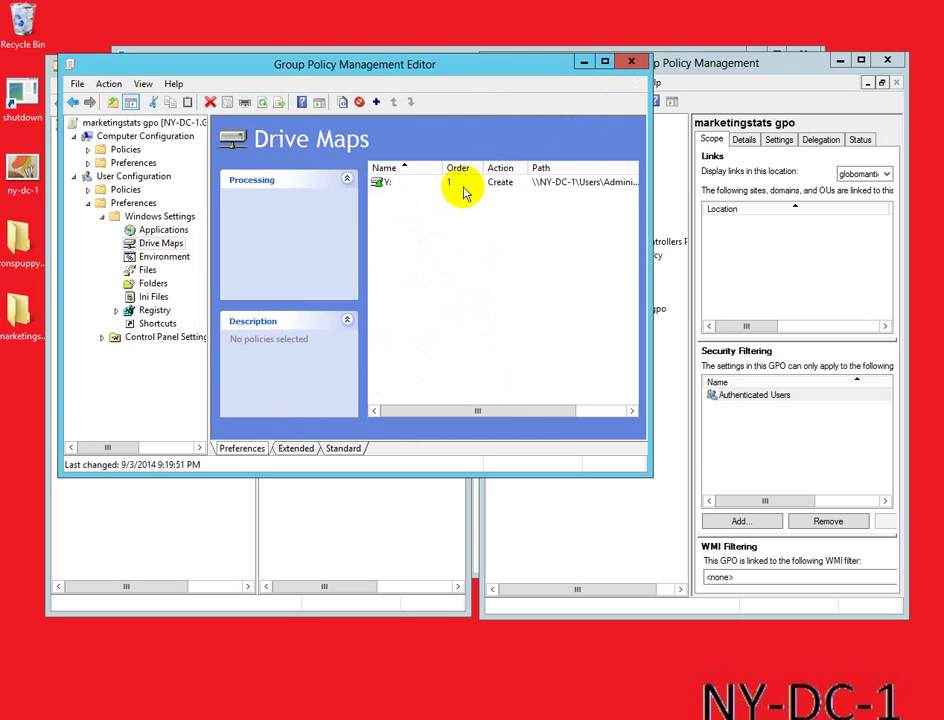
Step: Close the editor and link marketingstats gpo to OfficeManhattan's NY Marketing Users OU
{"action": "left_click", "coordinate": [629, 64]}
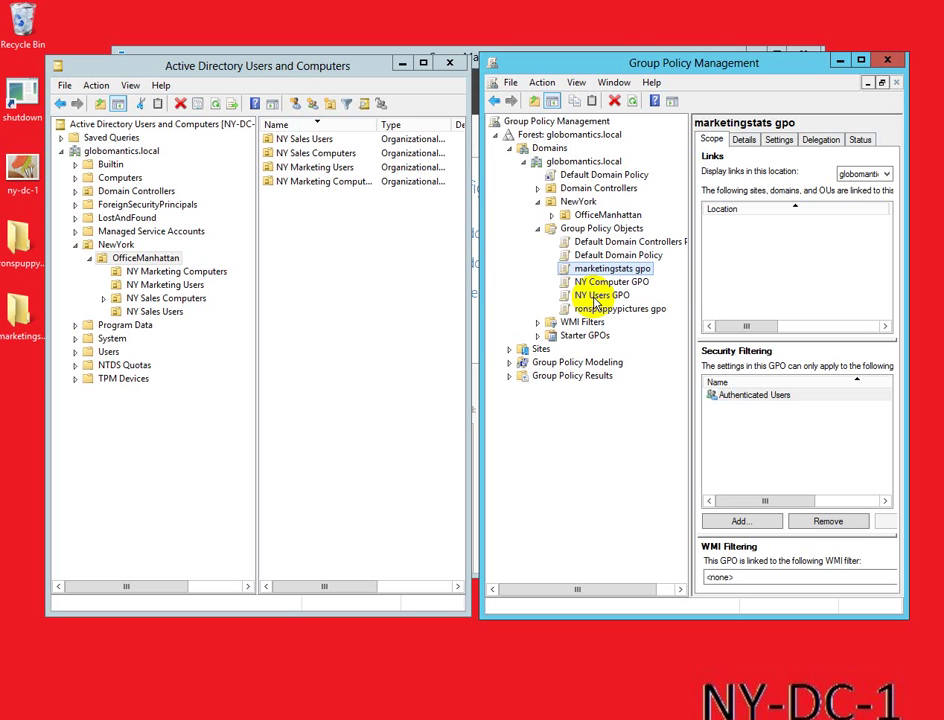
{"action": "left_click", "coordinate": [148, 286]}
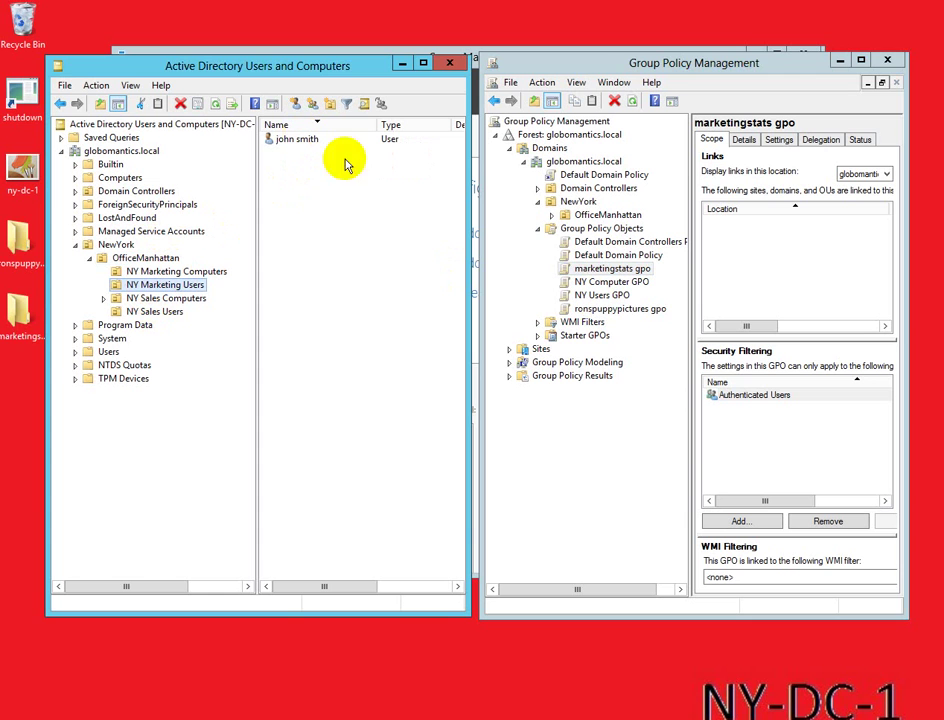
{"action": "left_click", "coordinate": [553, 216]}
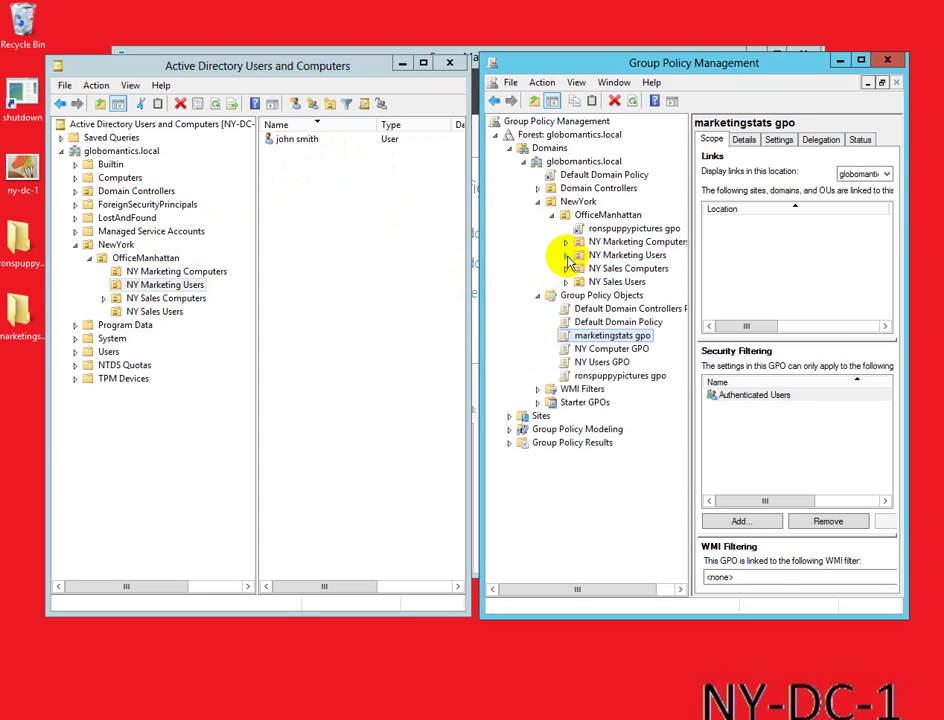
{"action": "left_click", "coordinate": [597, 257]}
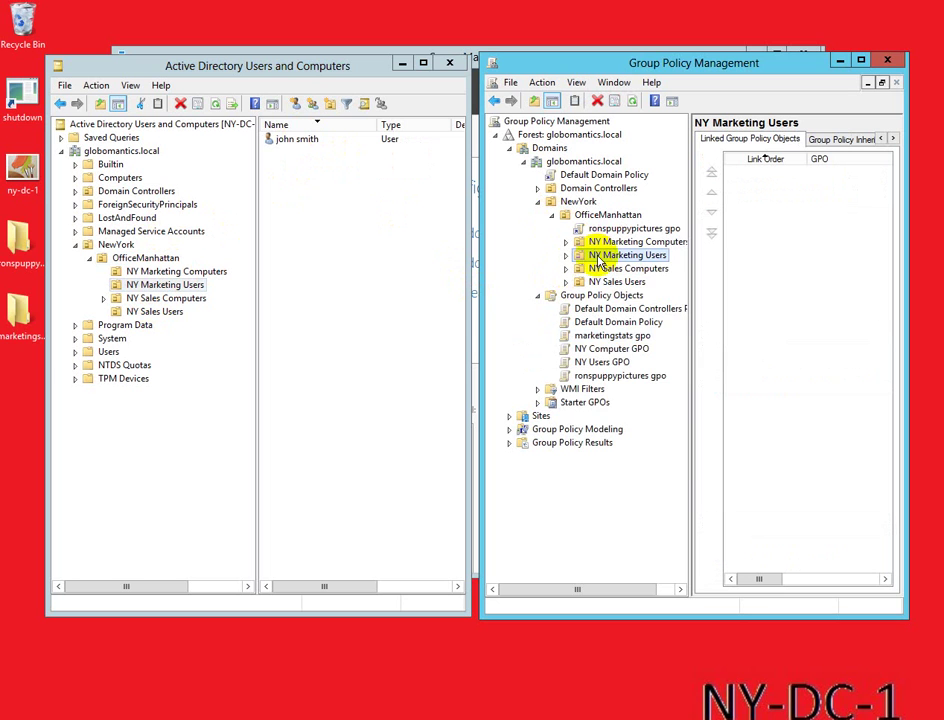
{"action": "right_click", "coordinate": [600, 259]}
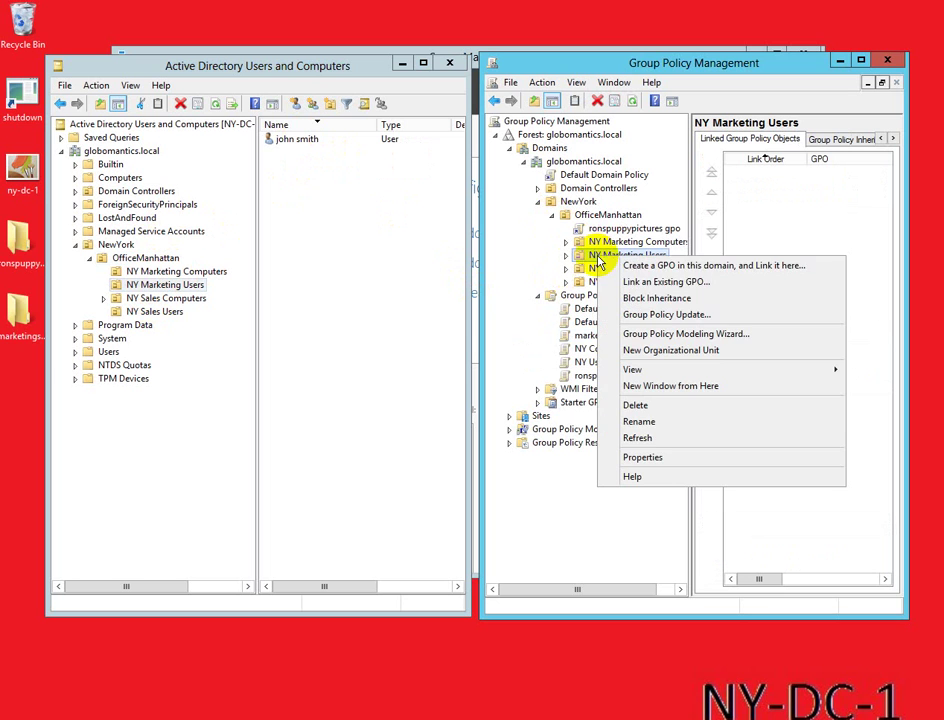
{"action": "left_click", "coordinate": [641, 288]}
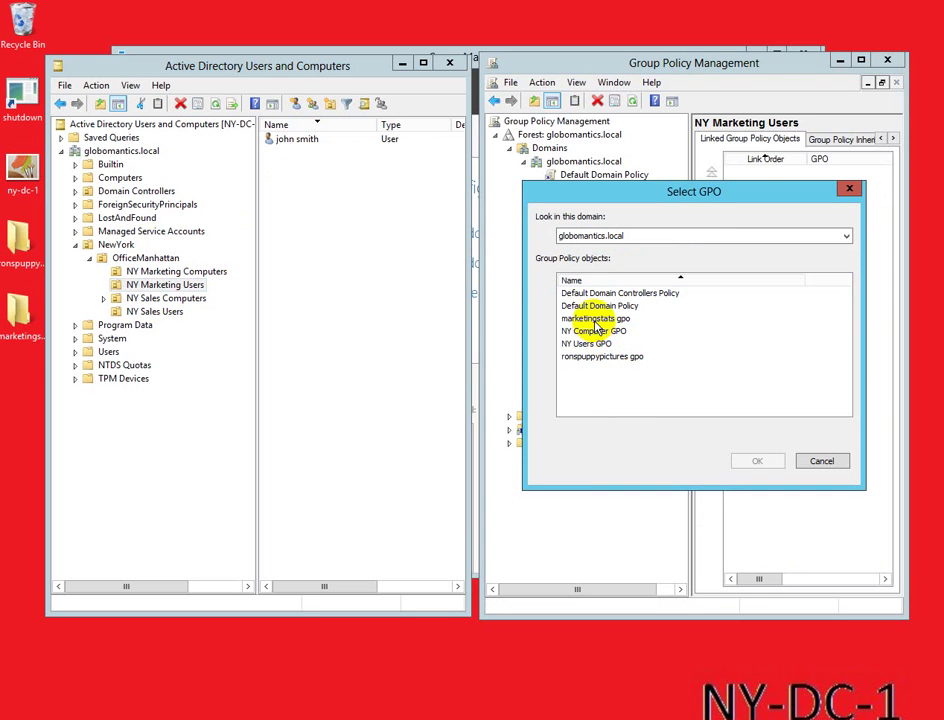
{"action": "left_click", "coordinate": [595, 319]}
{"action": "left_click", "coordinate": [756, 461]}
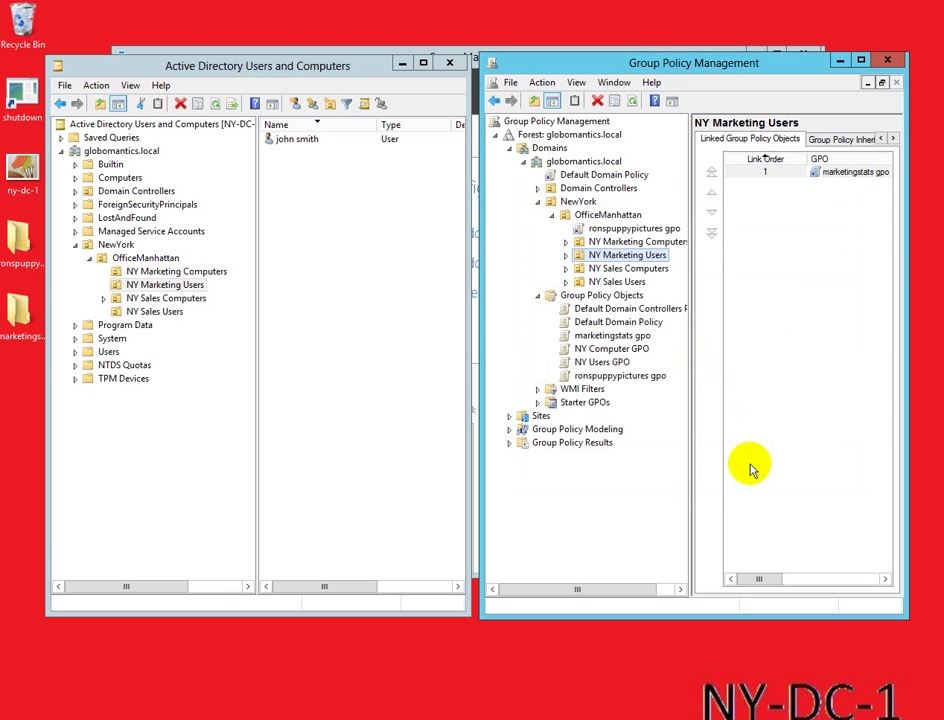
Step: Open the desktop marketingstats folder and create an empty text file named firstmarketing
{"action": "left_click", "coordinate": [18, 316]}
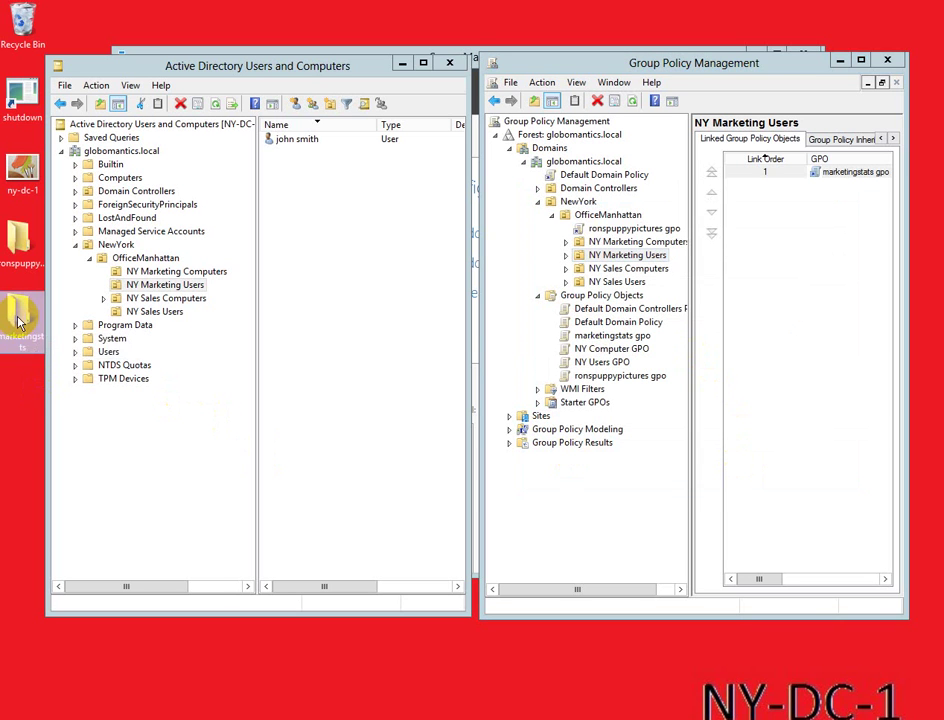
{"action": "double_click", "coordinate": [18, 316]}
{"action": "right_click", "coordinate": [428, 276]}
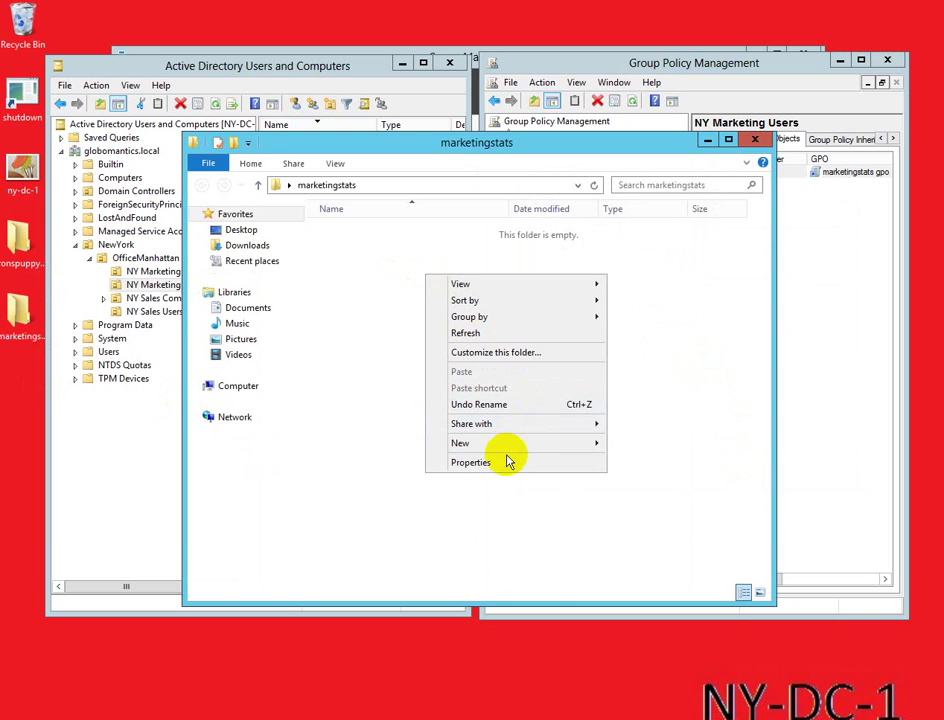
{"action": "mouse_move", "coordinate": [500, 443]}
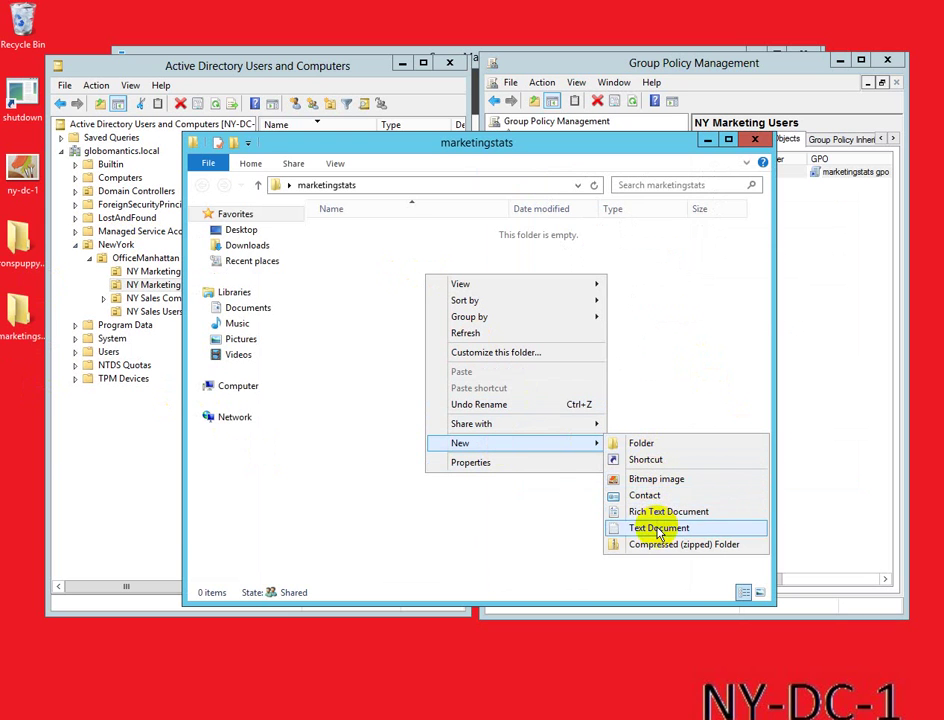
{"action": "left_click", "coordinate": [660, 527]}
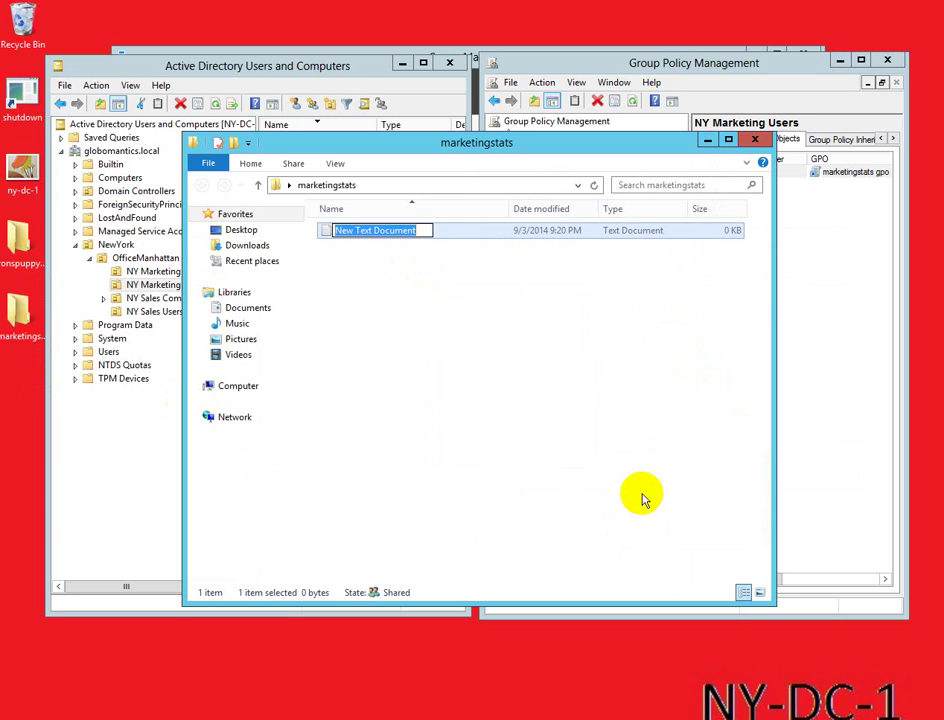
{"action": "type", "text": "firstmarketing"}
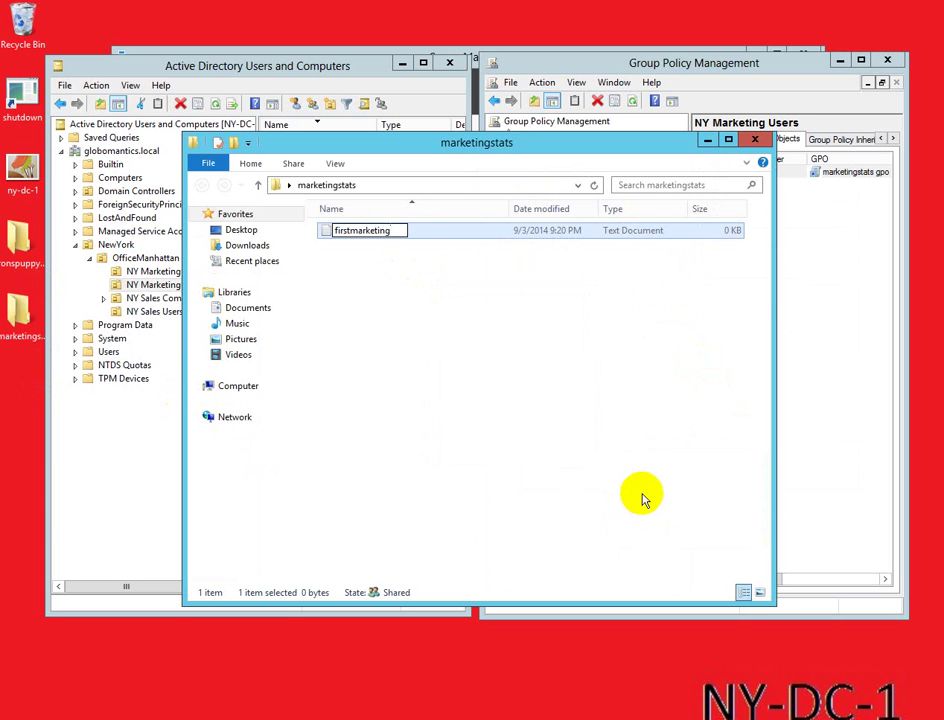
{"action": "key", "text": "Return"}
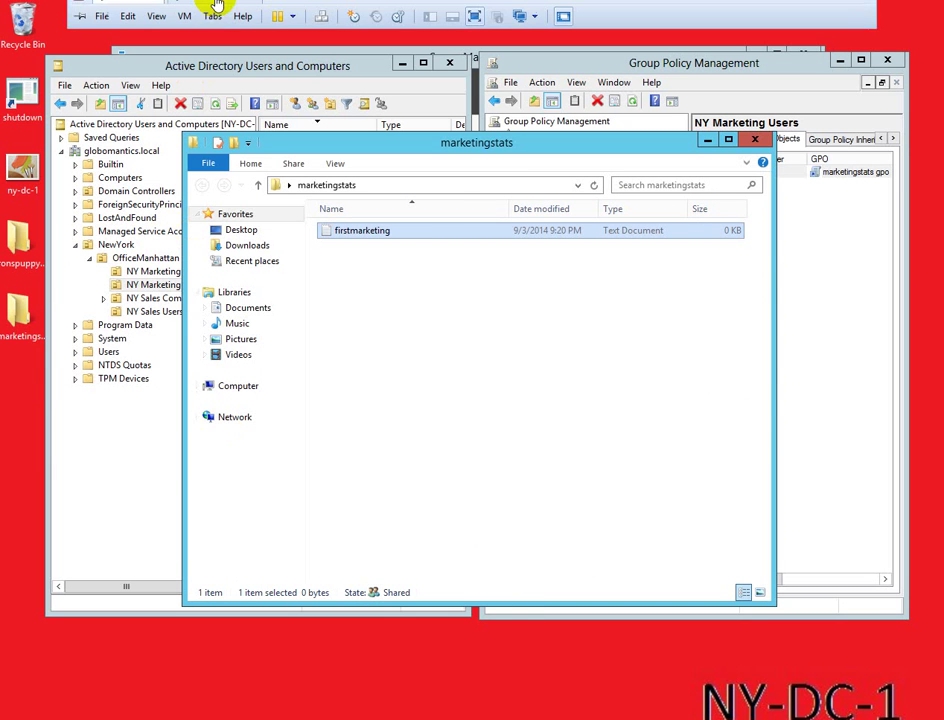
Step: Switch to the Windows 8.1 client and move between its Start screen and desktop via the charms
{"action": "left_click", "coordinate": [225, 7]}
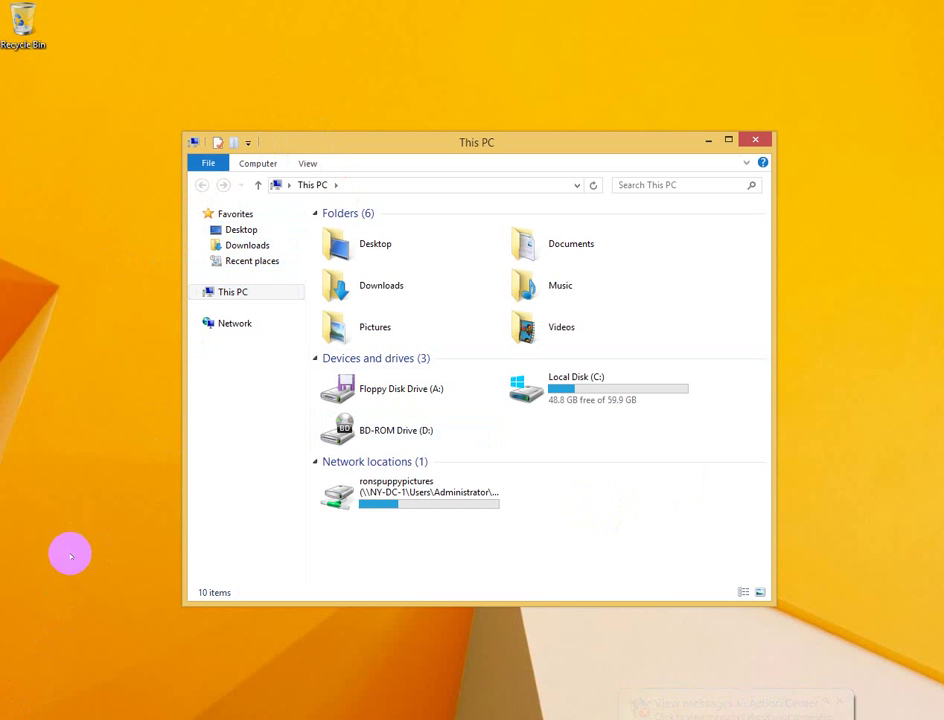
{"action": "left_click", "coordinate": [2, 716]}
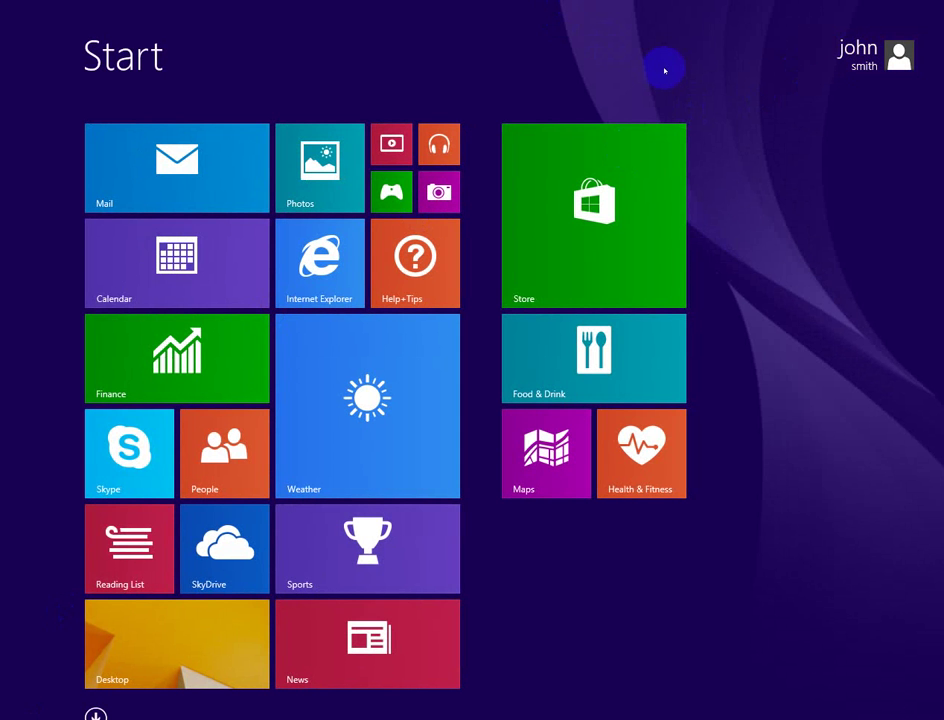
{"action": "left_click", "coordinate": [125, 670]}
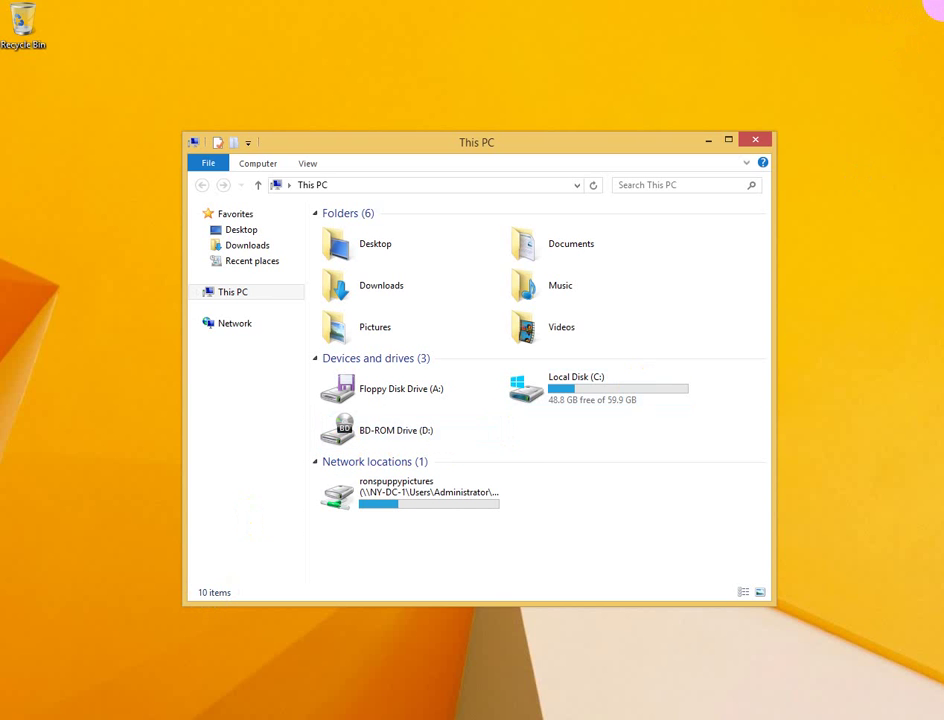
{"action": "mouse_move", "coordinate": [938, 8]}
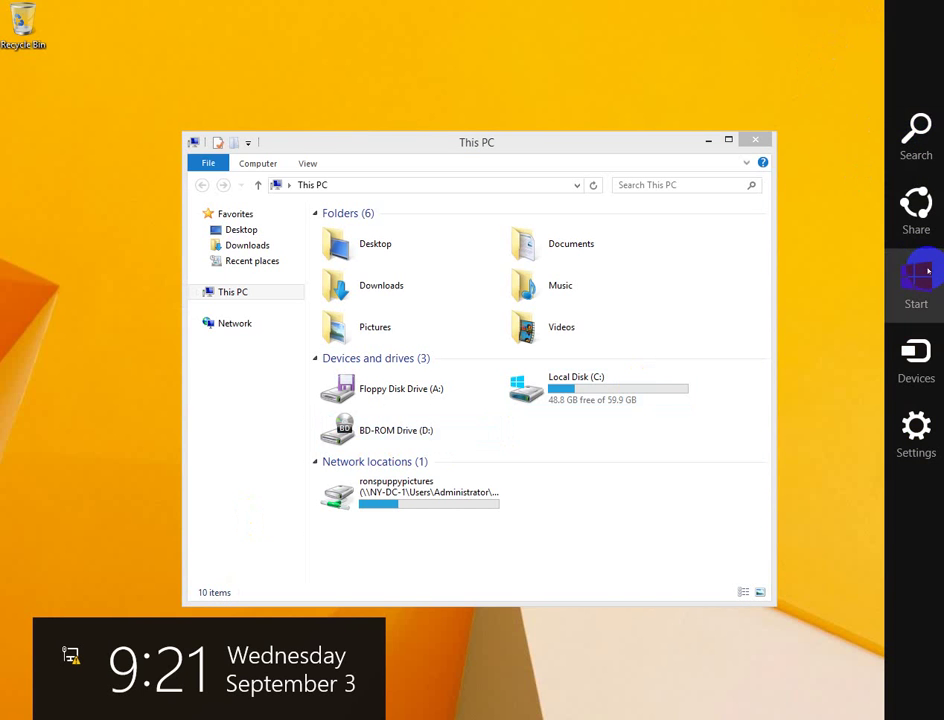
{"action": "left_click", "coordinate": [923, 272]}
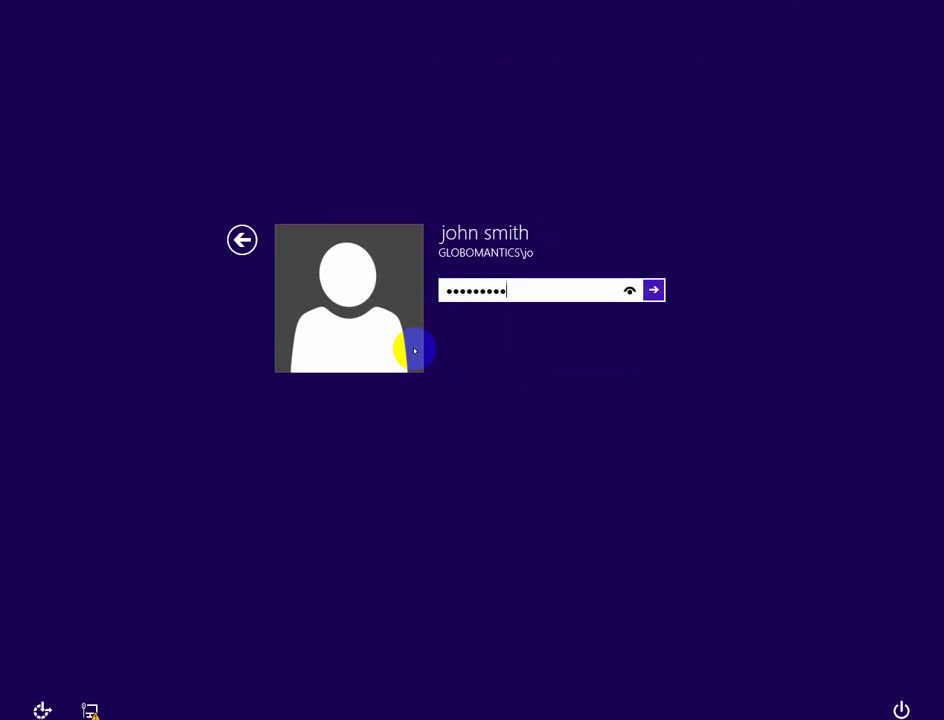
Step: Sign in, open the marketingstats network drive to see firstmarketing, then close it
{"action": "key", "text": "Return"}
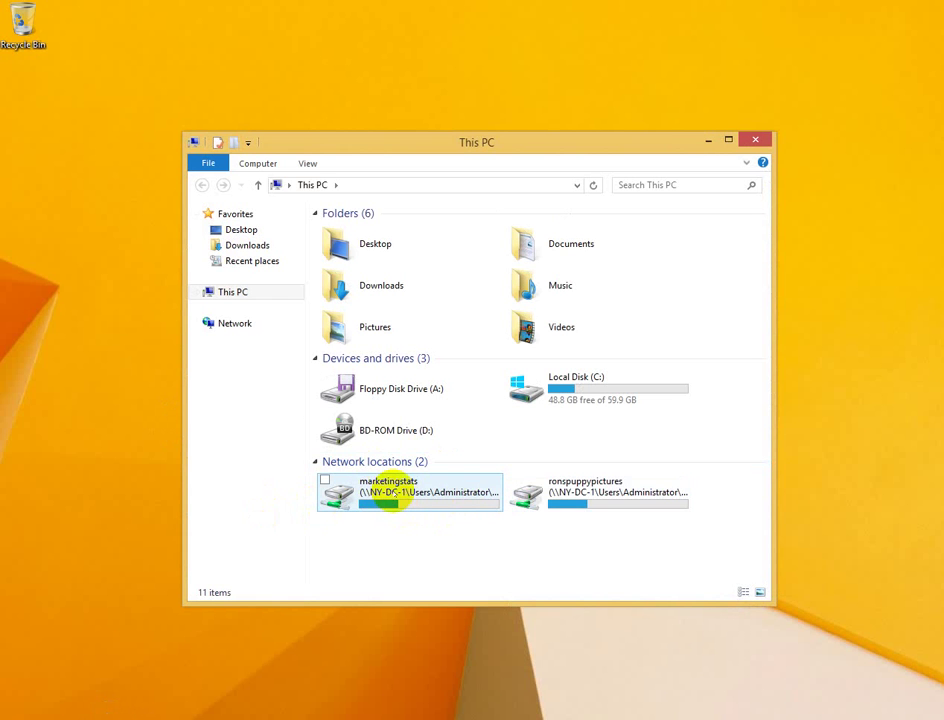
{"action": "double_click", "coordinate": [393, 492]}
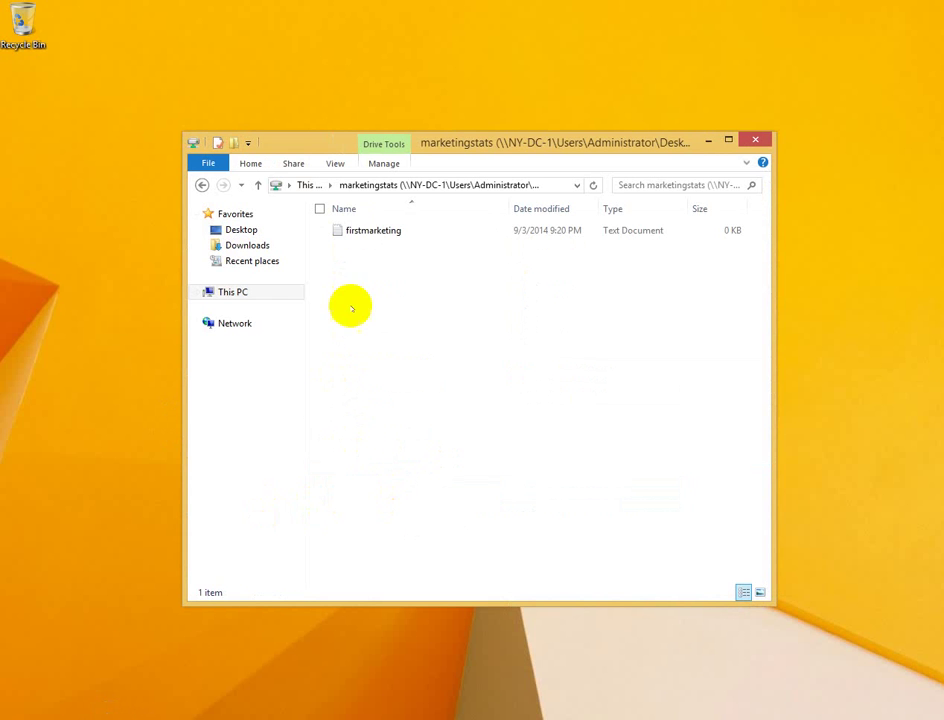
{"action": "left_click", "coordinate": [757, 139]}
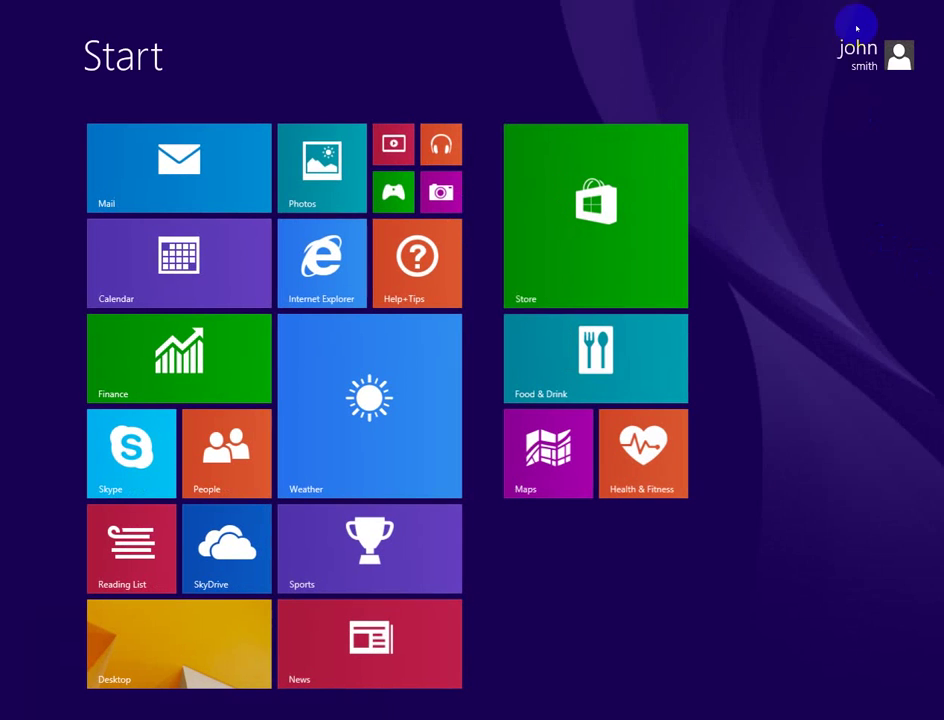
Step: Sign out and sign back in on the client as a second globomantics domain user with their password
{"action": "left_click", "coordinate": [855, 45]}
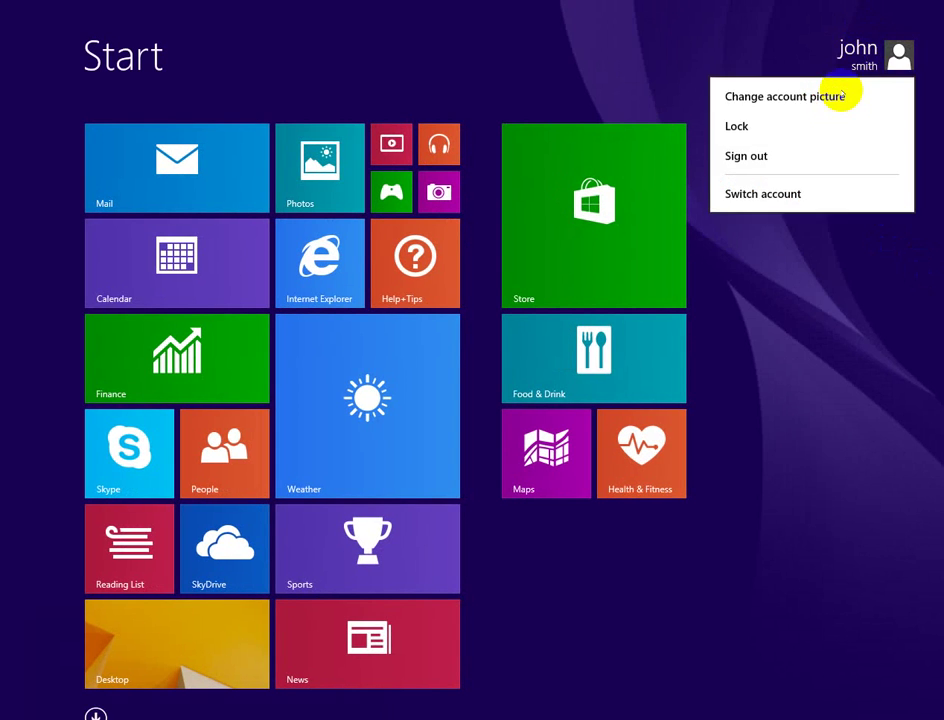
{"action": "left_click", "coordinate": [764, 158]}
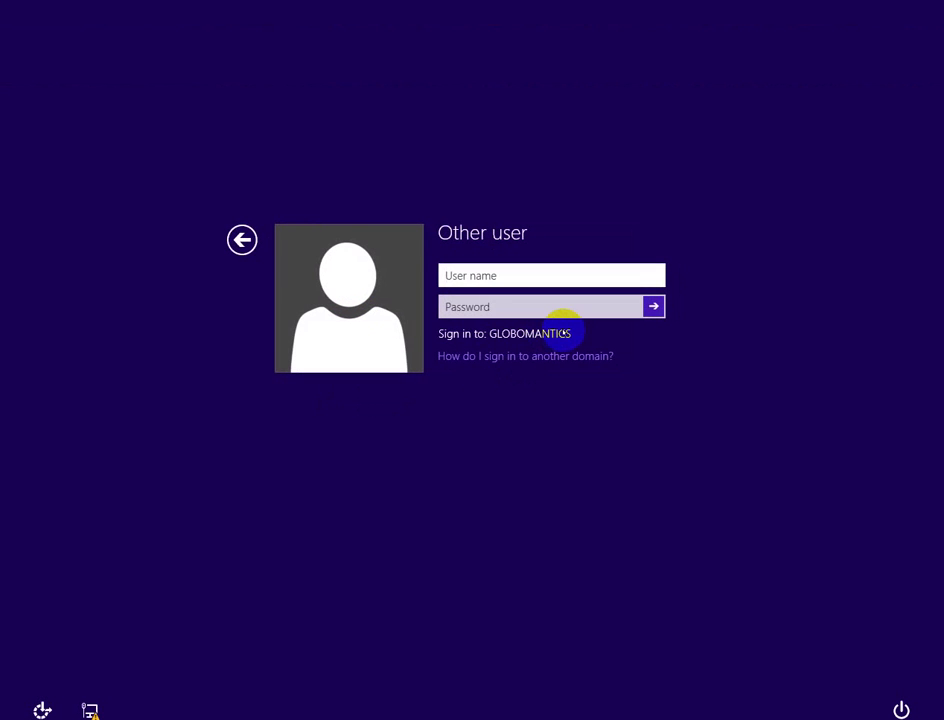
{"action": "type", "text": "globomantics\\ja"}
{"action": "key", "text": "Tab"}
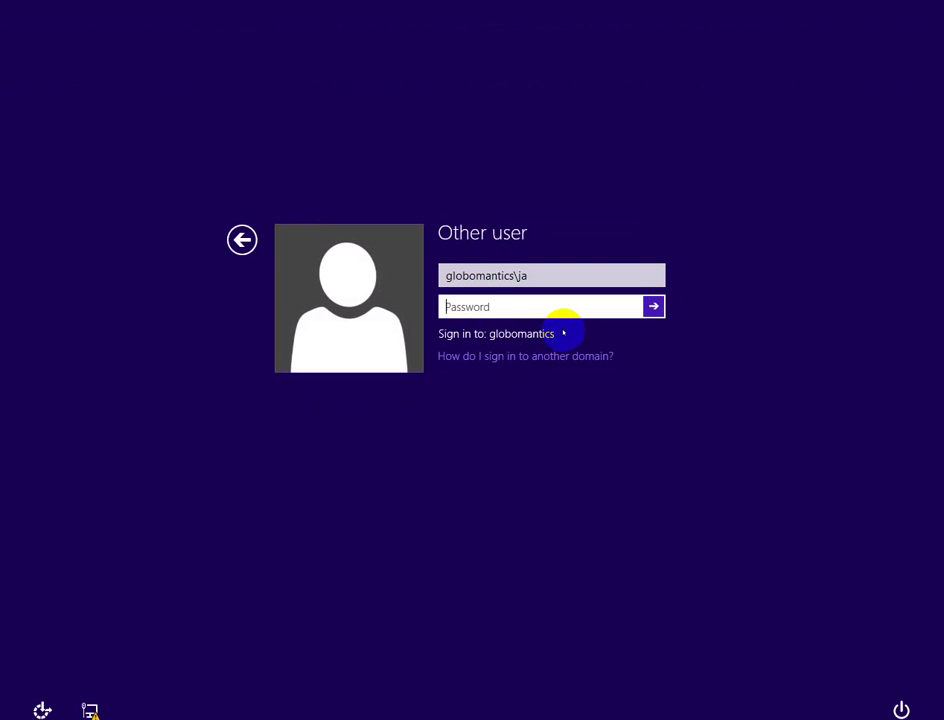
{"action": "type", "text": "Pa$$w0rd"}
{"action": "key", "text": "Return"}
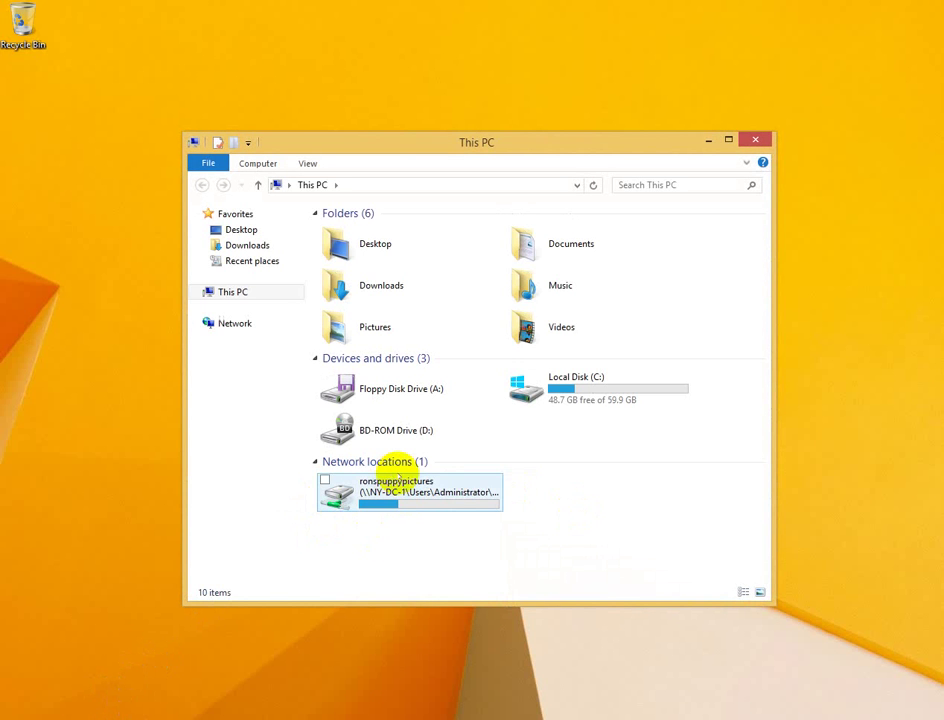
Step: Open the ronspuppypictures network drive to view its single file, new pic
{"action": "mouse_move", "coordinate": [363, 494]}
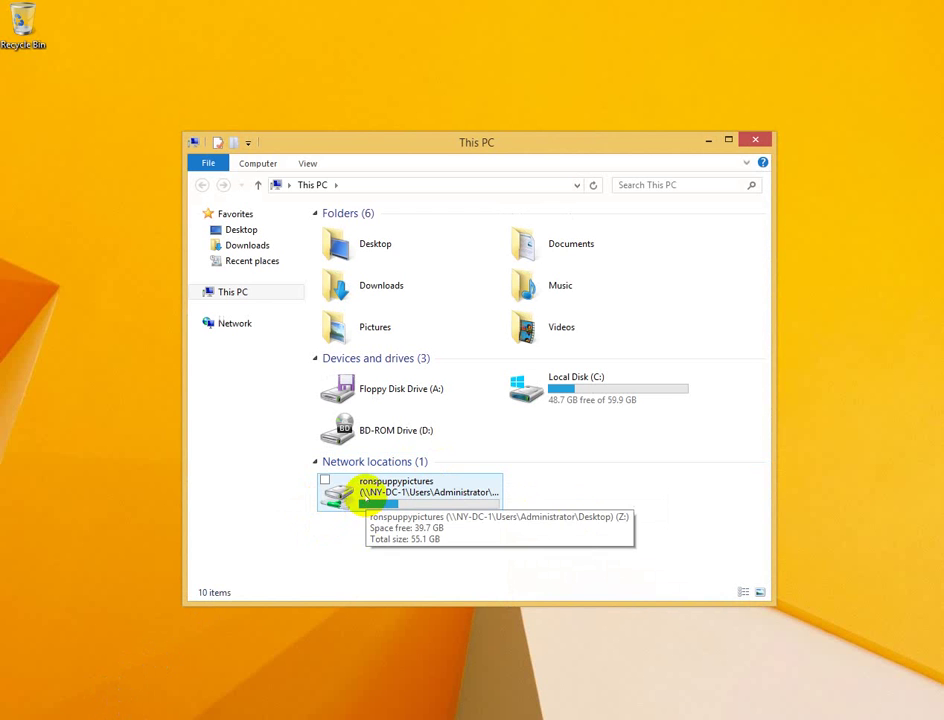
{"action": "double_click", "coordinate": [437, 487]}
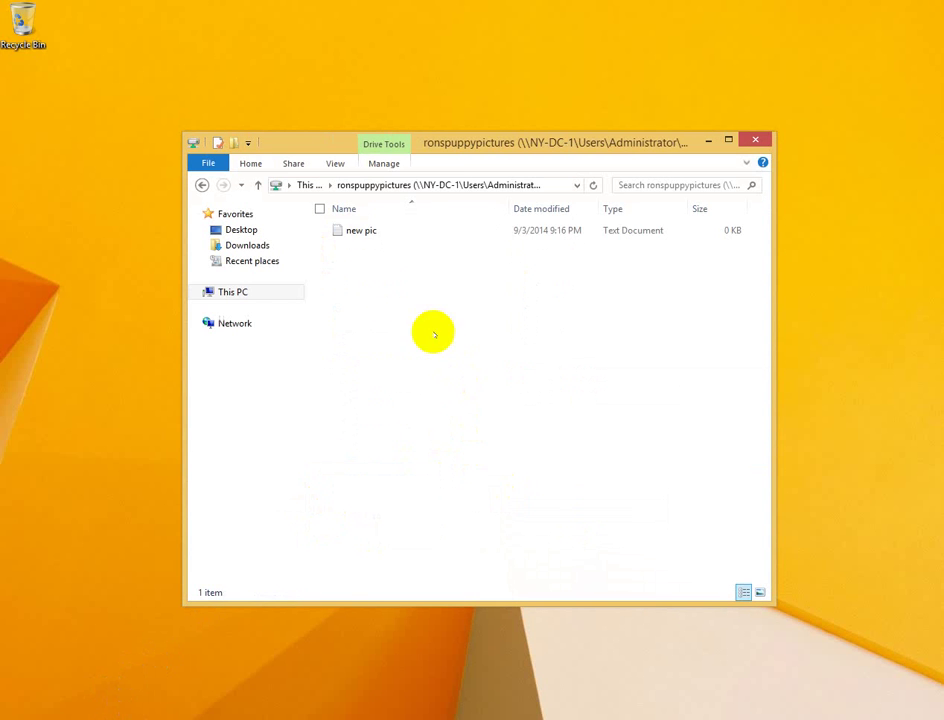